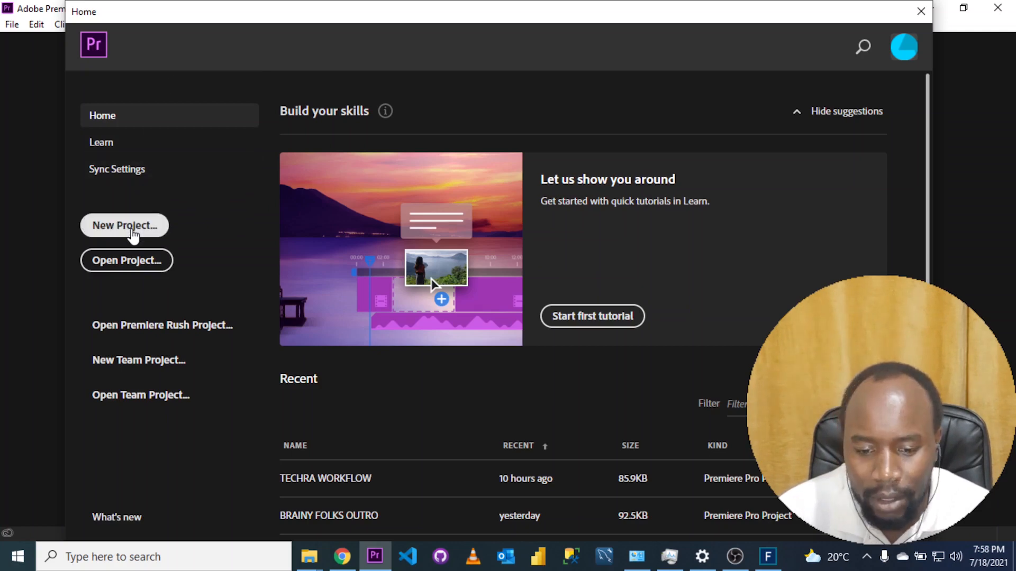
# - Start a new project and enter "Thumbnail Video" as its name
pyautogui.click(133, 231)
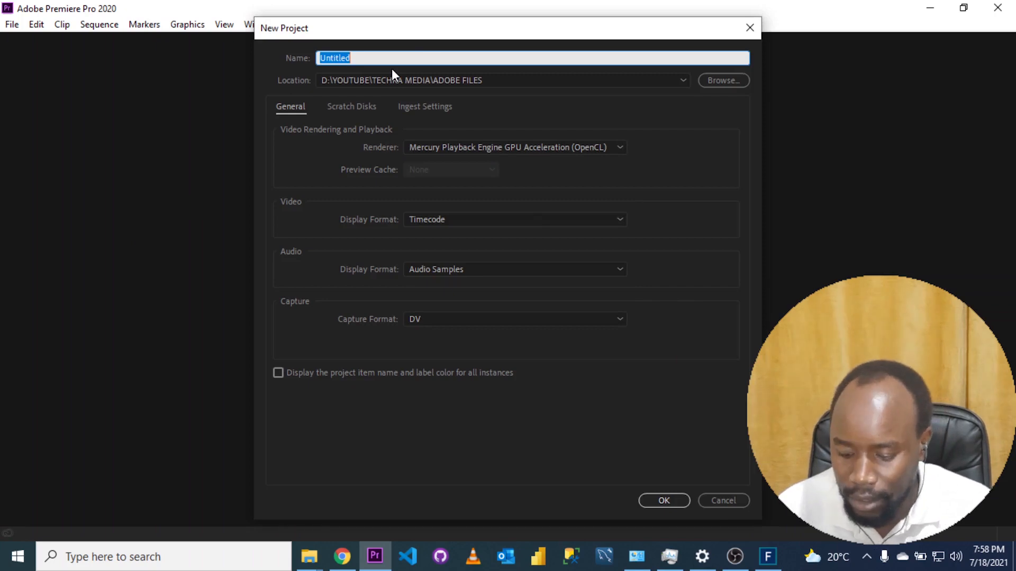
pyautogui.write('vIDEO')
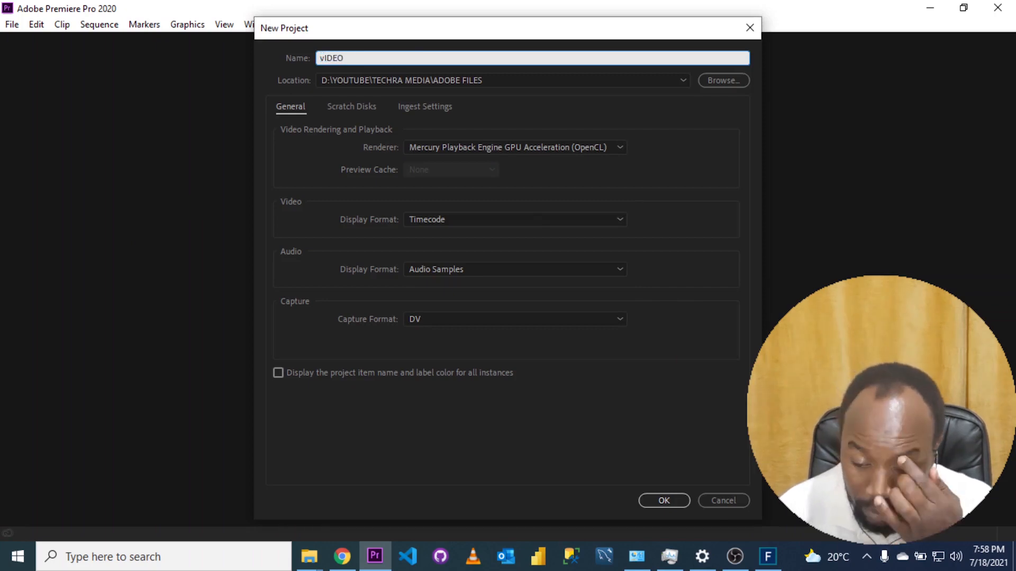
pyautogui.press('BackSpace')
pyautogui.press('BackSpace')
pyautogui.press('BackSpace')
pyautogui.press('BackSpace')
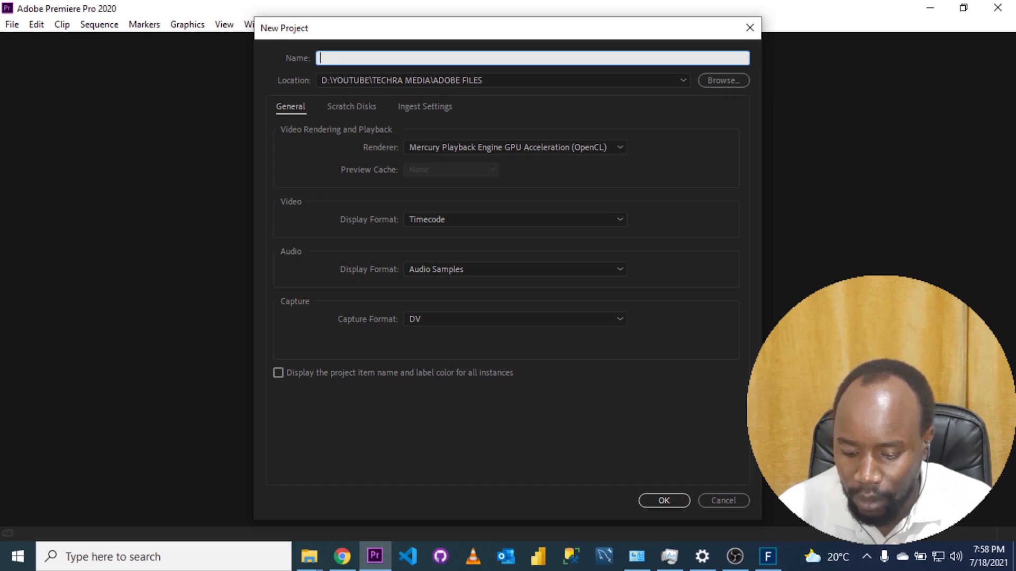
pyautogui.write('Thumbnail Video')
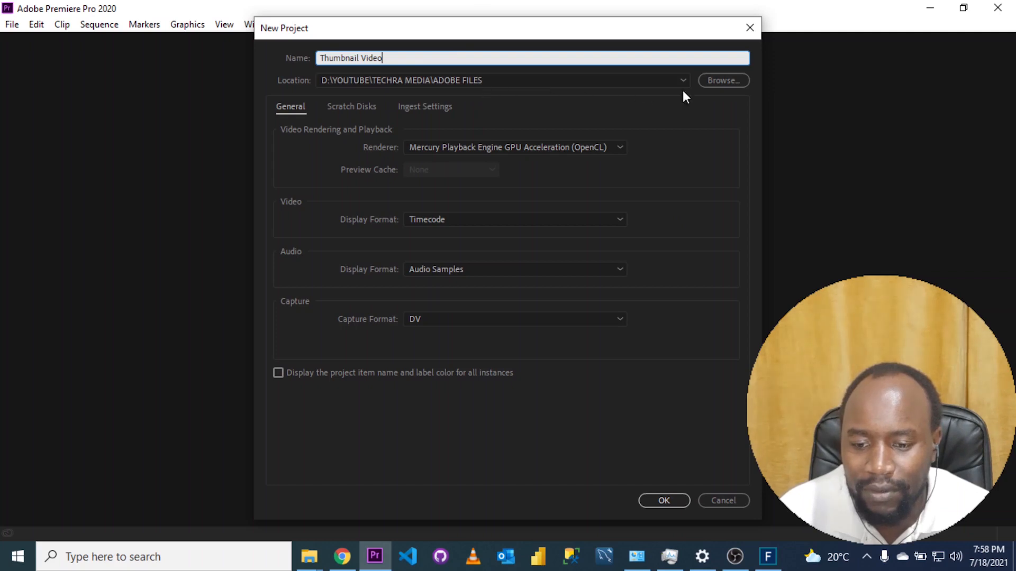
# - Set the project location to the EDITED VIDEOS folder in D:\YOUTUBE\BRAINY FOLKS
pyautogui.click(717, 83)
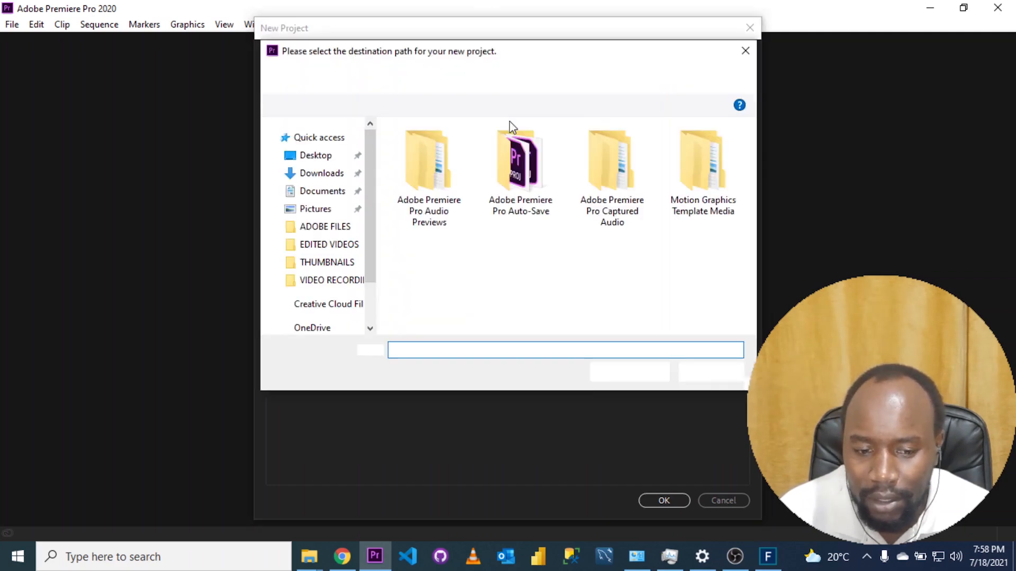
pyautogui.click(402, 79)
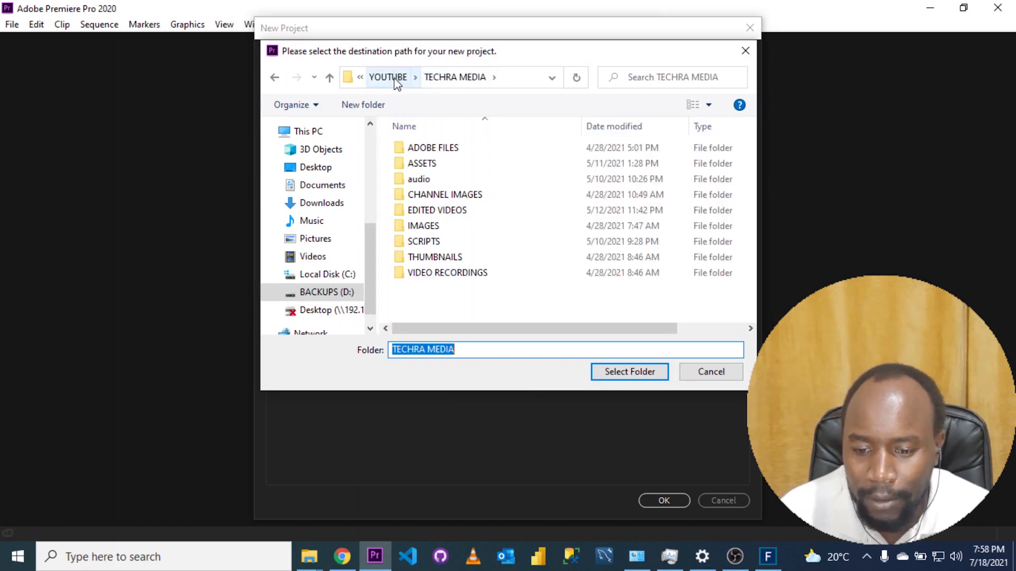
pyautogui.click(396, 78)
pyautogui.doubleClick(433, 154)
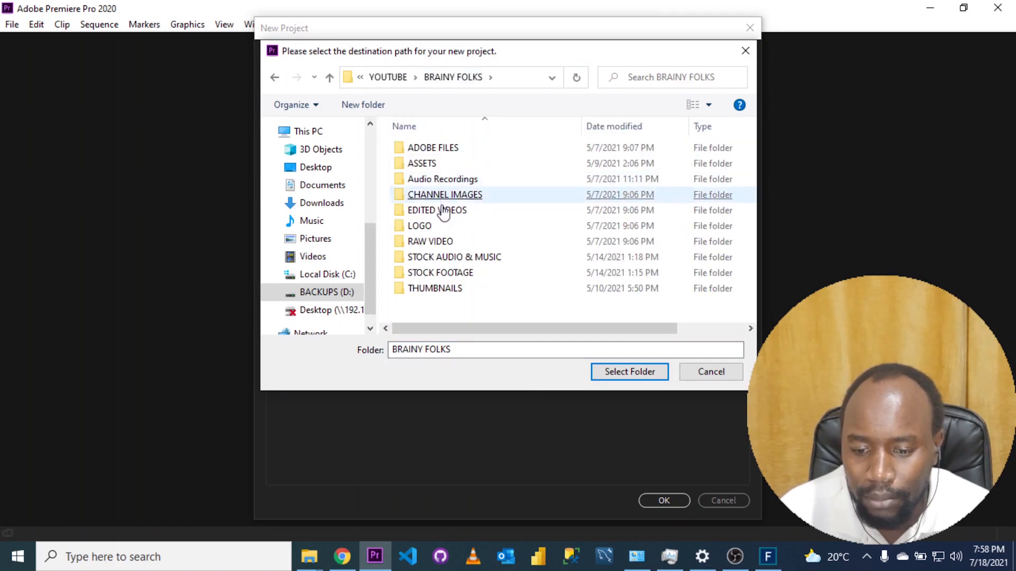
pyautogui.doubleClick(444, 212)
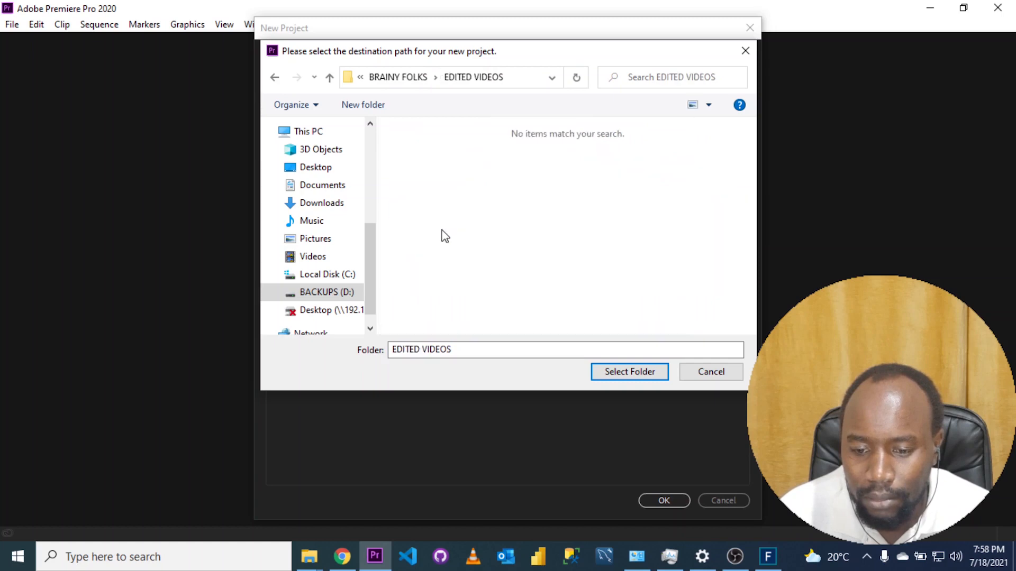
pyautogui.click(623, 372)
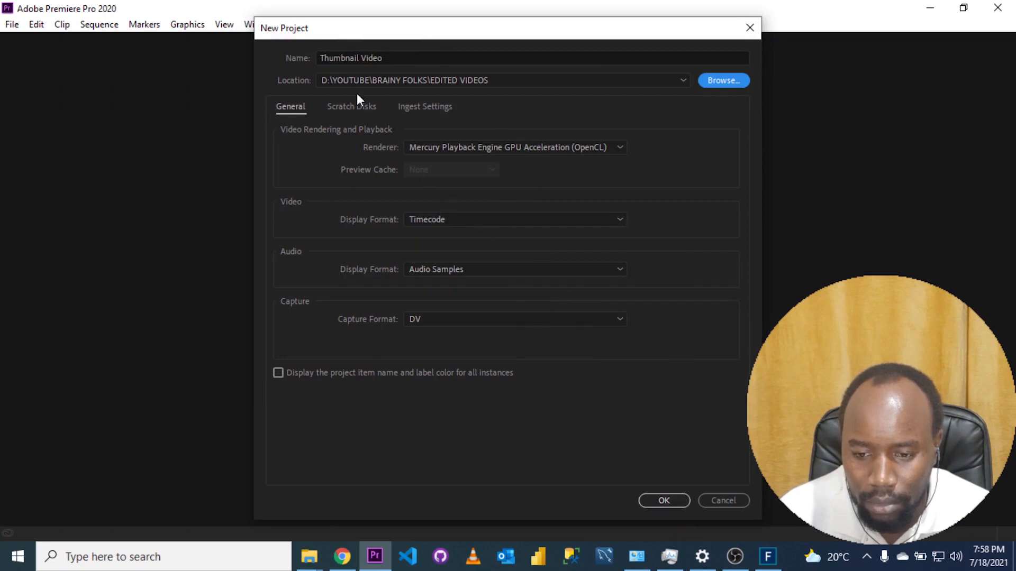
# - Extend the project name to "How to Design Professional a Thumbnail Video" and create the project
pyautogui.click(322, 58)
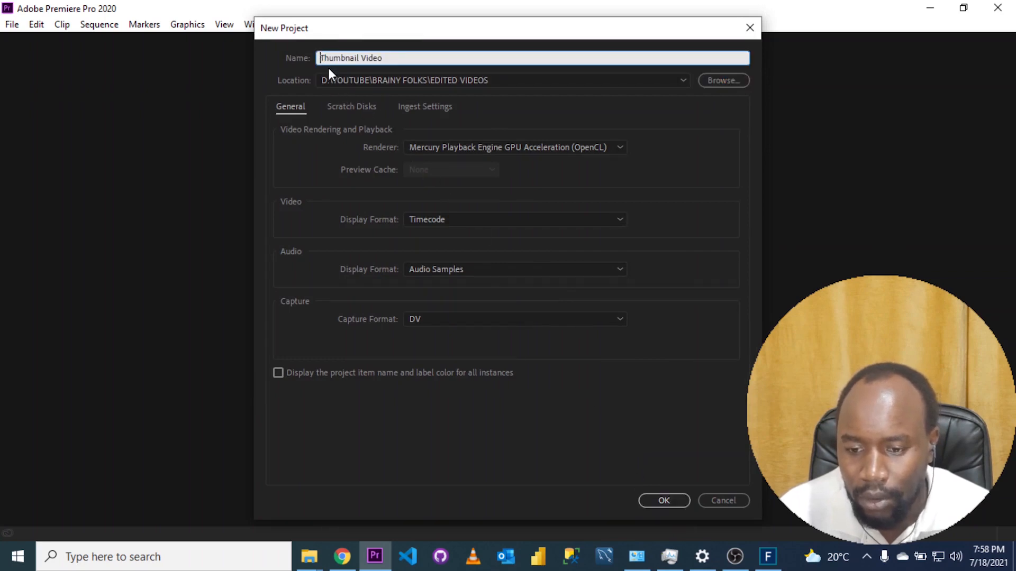
pyautogui.write('How to')
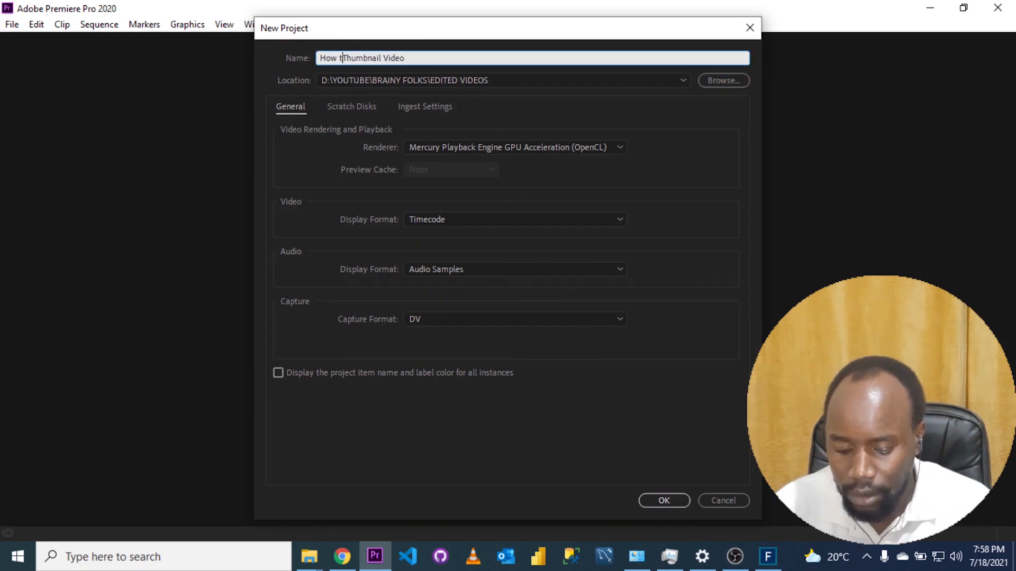
pyautogui.write(' Desig')
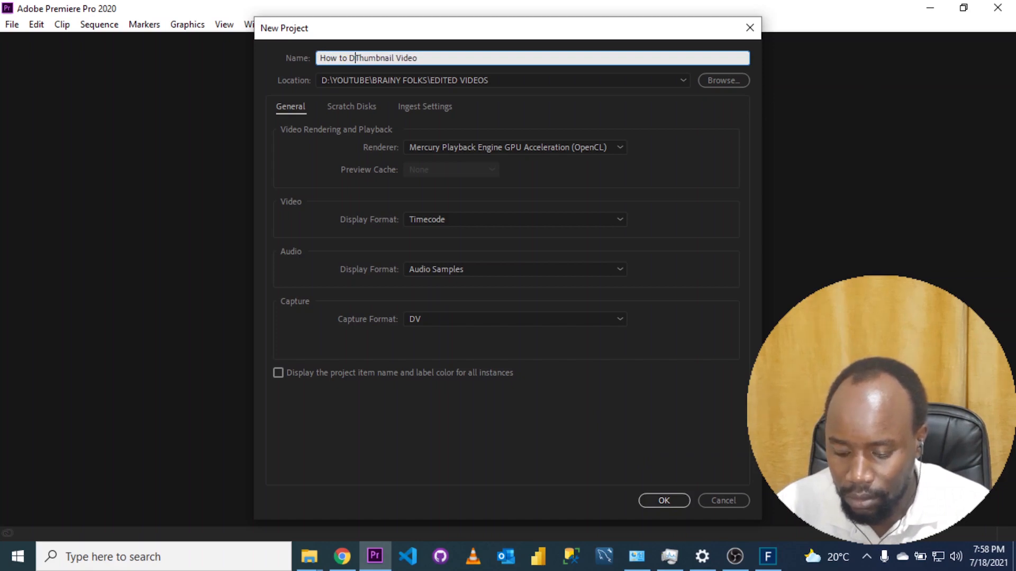
pyautogui.write('n Profe')
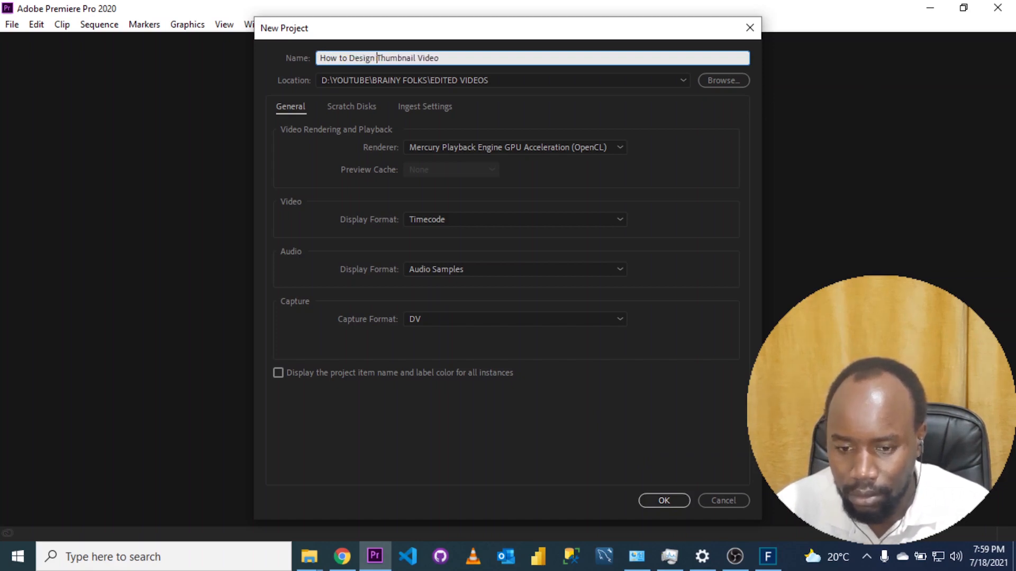
pyautogui.write('ssional T')
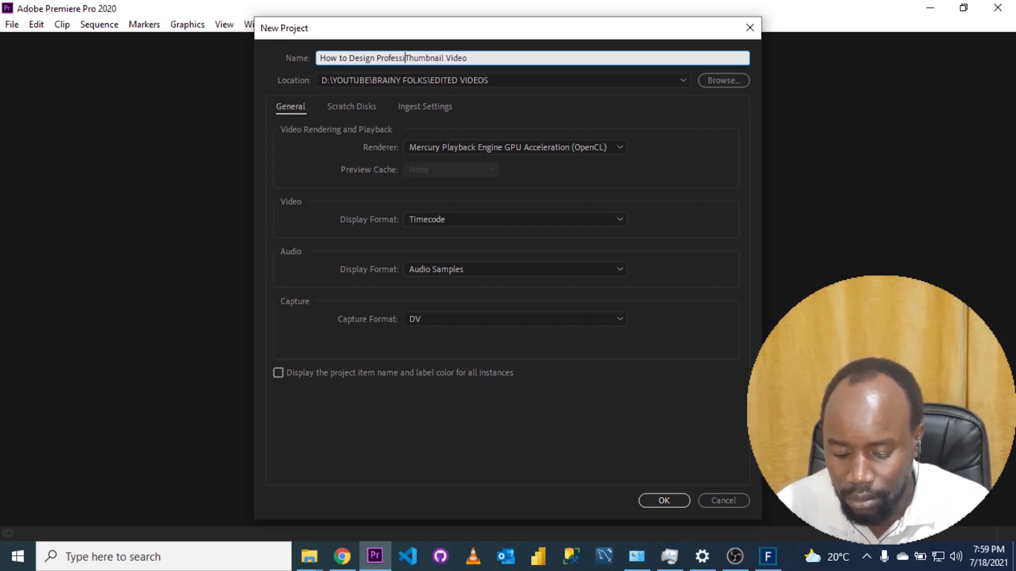
pyautogui.write('hu')
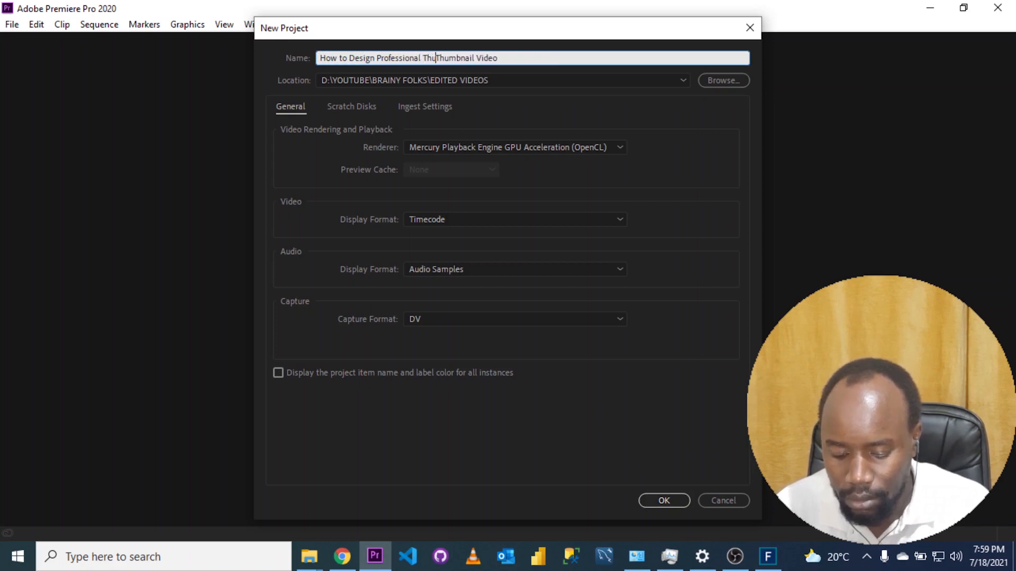
pyautogui.press('BackSpace')
pyautogui.press('BackSpace')
pyautogui.press('BackSpace')
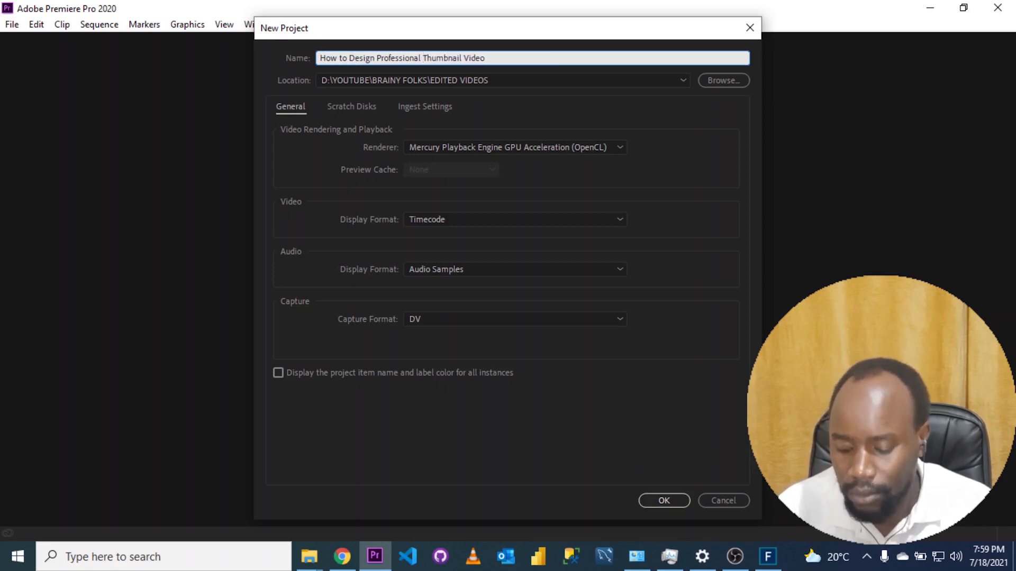
pyautogui.write('a')
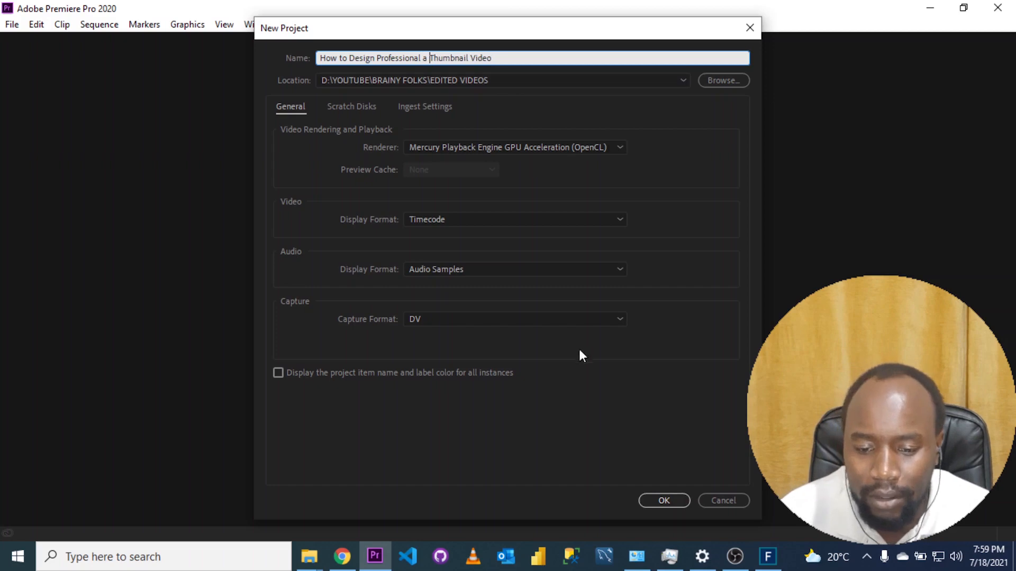
pyautogui.click(661, 504)
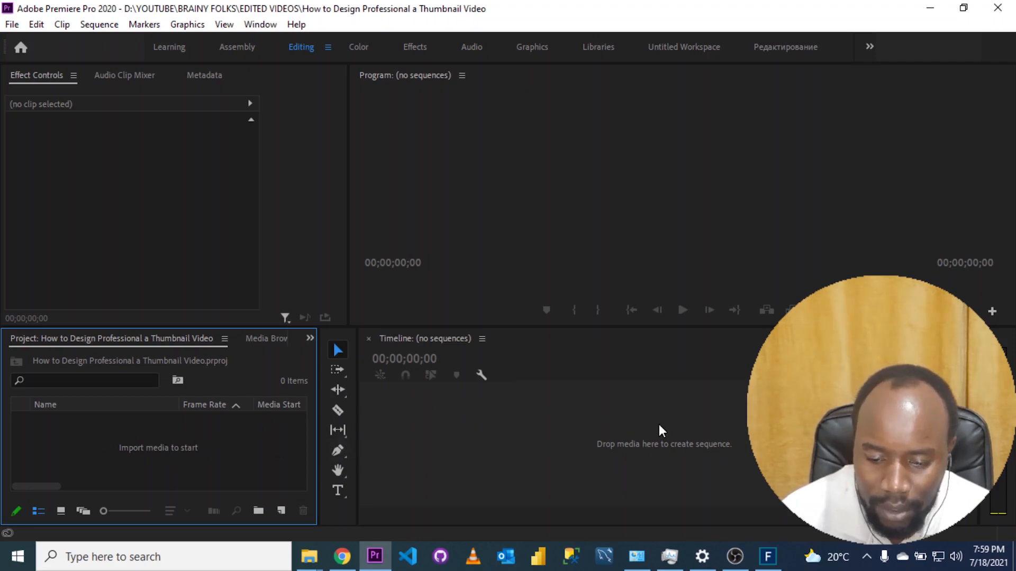
# - Switch to the ASSETS folder in File Explorer and shrink its window so the Premiere Pro project panel stays visible beside it
pyautogui.click(318, 555)
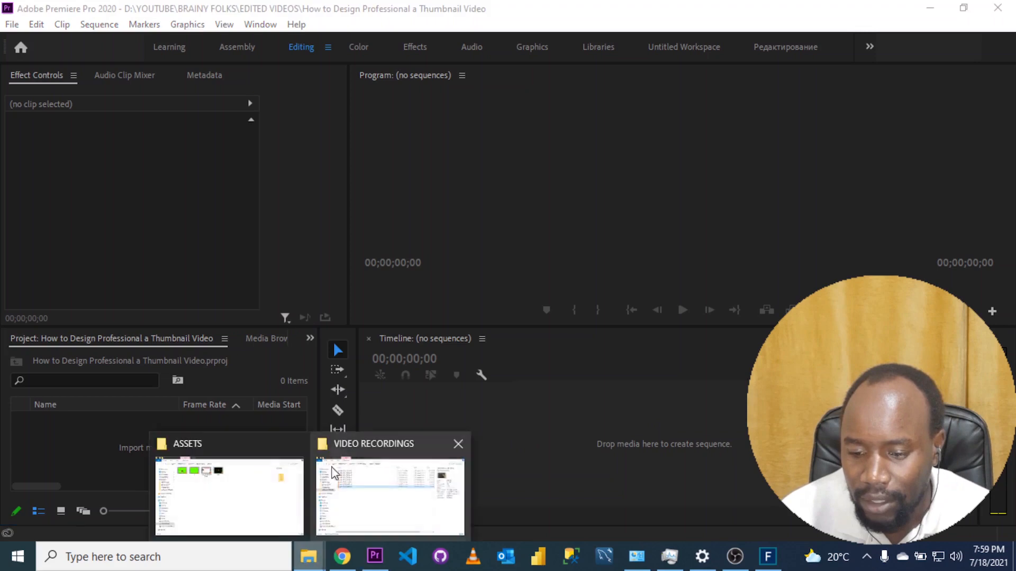
pyautogui.click(231, 484)
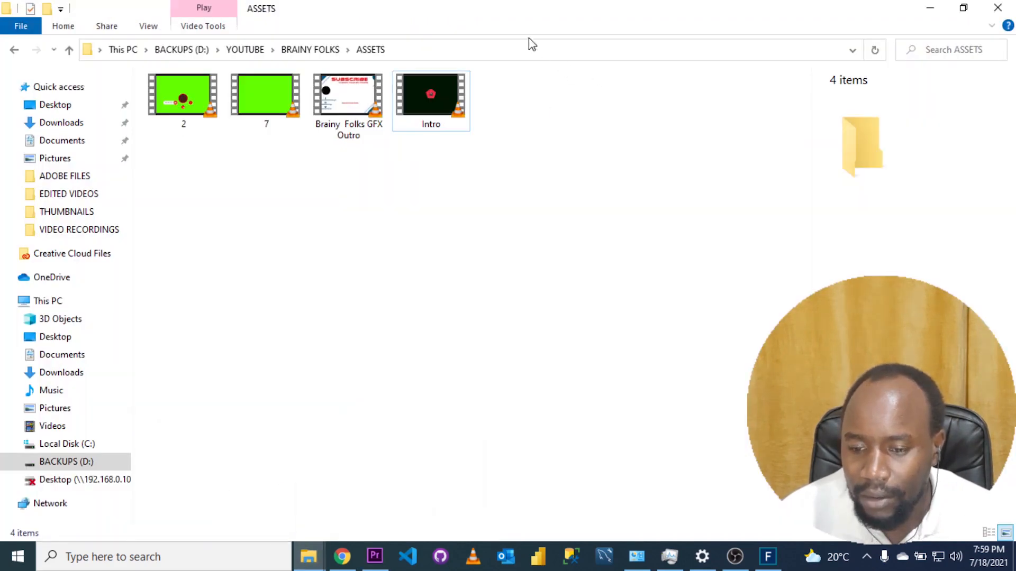
pyautogui.moveTo(453, 14); pyautogui.dragTo(721, 54)
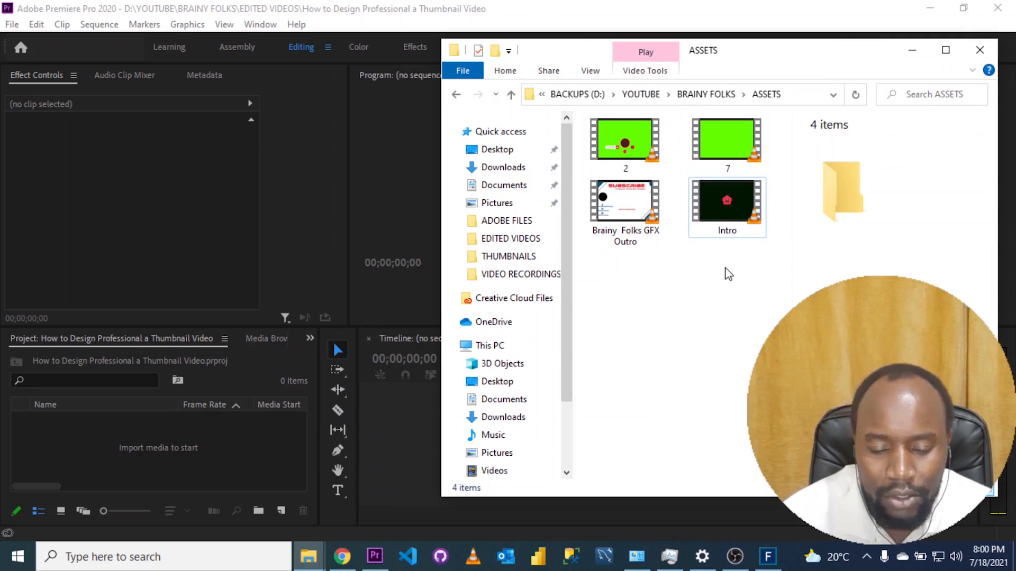
pyautogui.moveTo(766, 269); pyautogui.dragTo(615, 220)
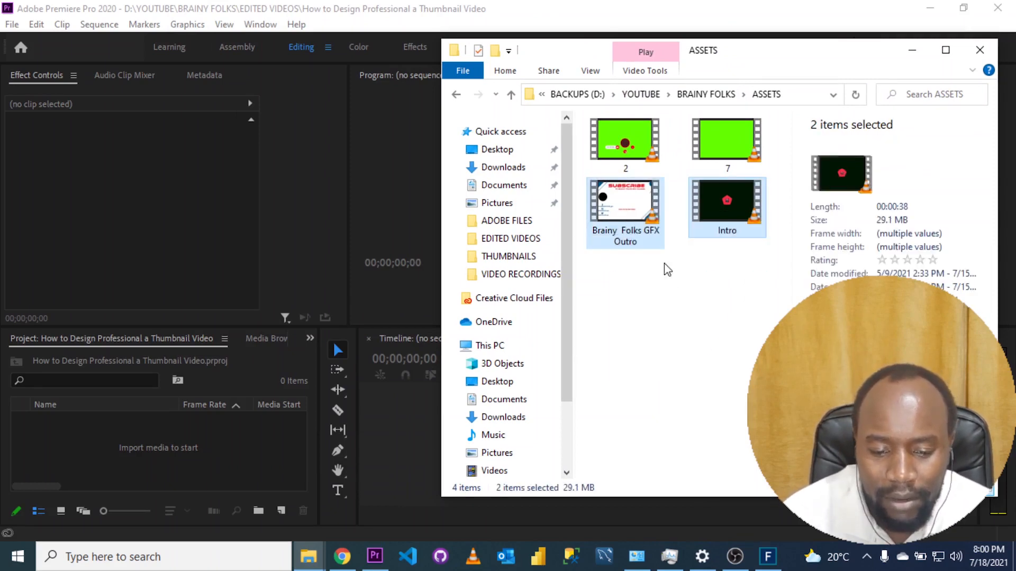
pyautogui.click(701, 275)
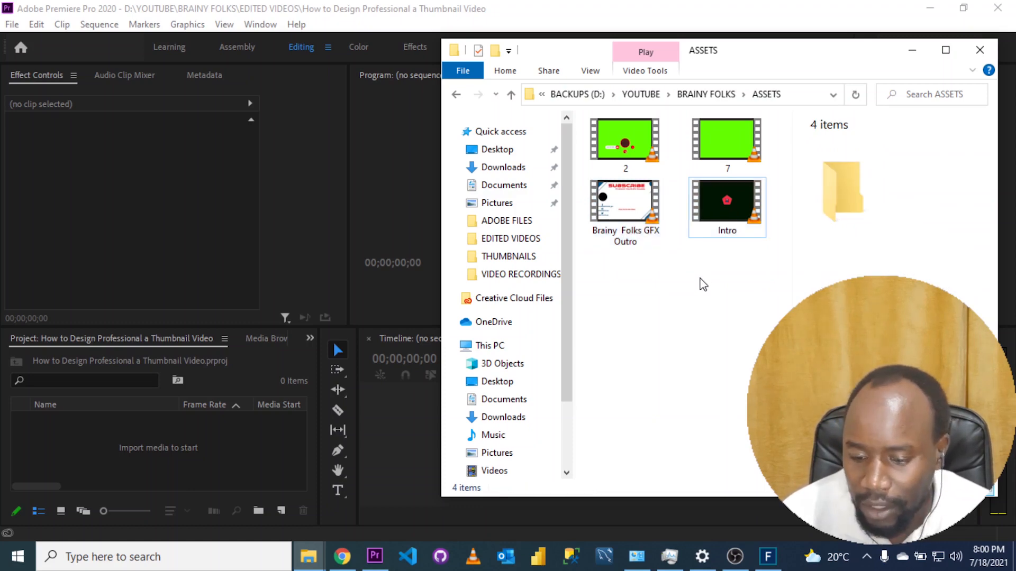
pyautogui.click(662, 222)
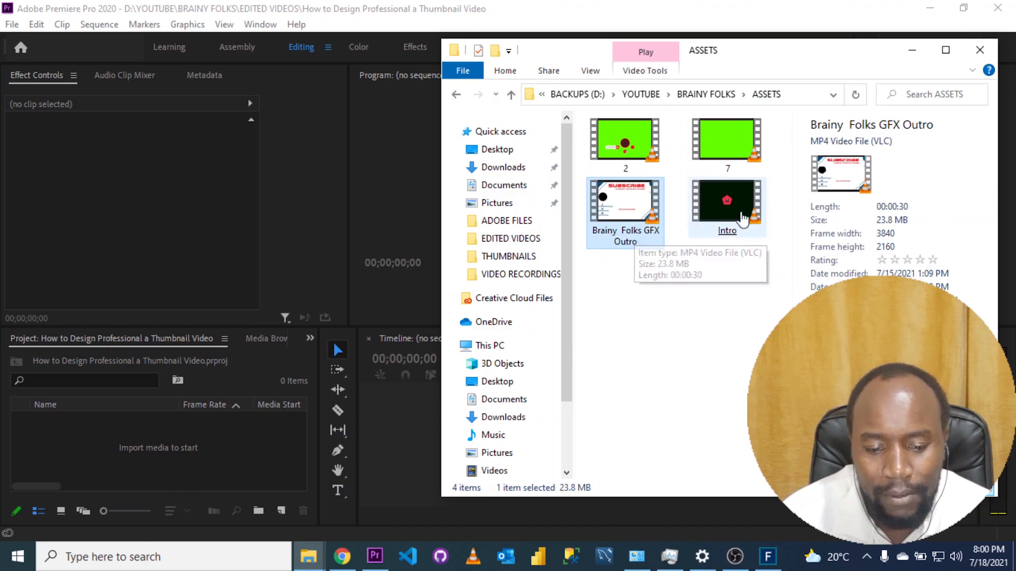
pyautogui.click(743, 217)
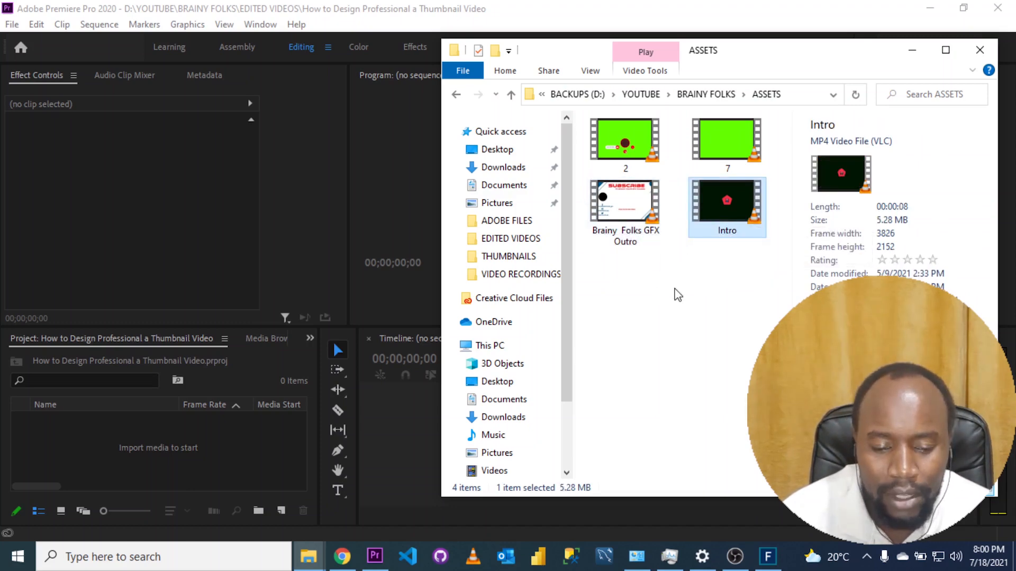
pyautogui.click(681, 291)
# - Play the Intro clip from the ASSETS folder in VLC, closing the player when done
pyautogui.click(727, 207)
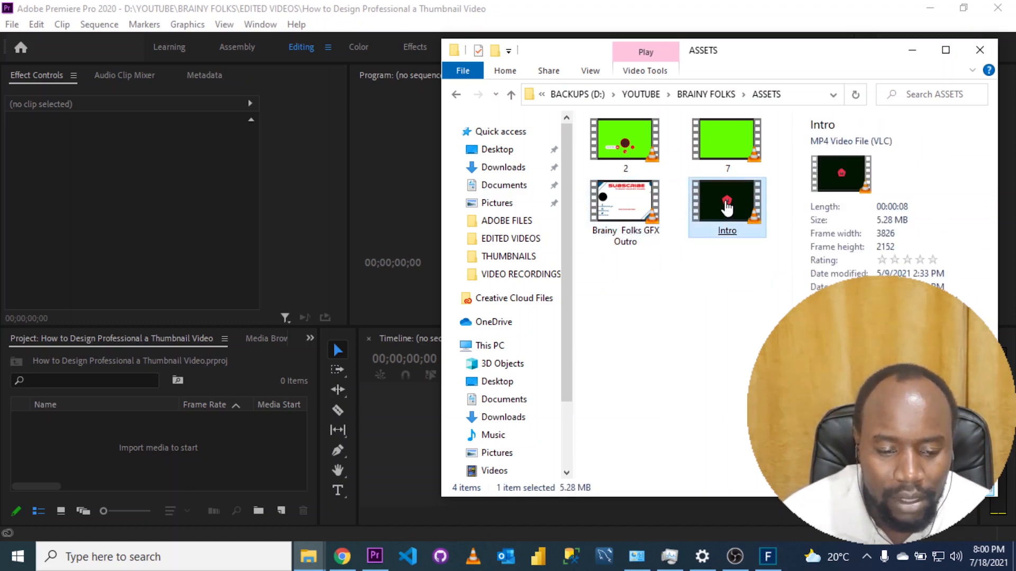
pyautogui.doubleClick(726, 207)
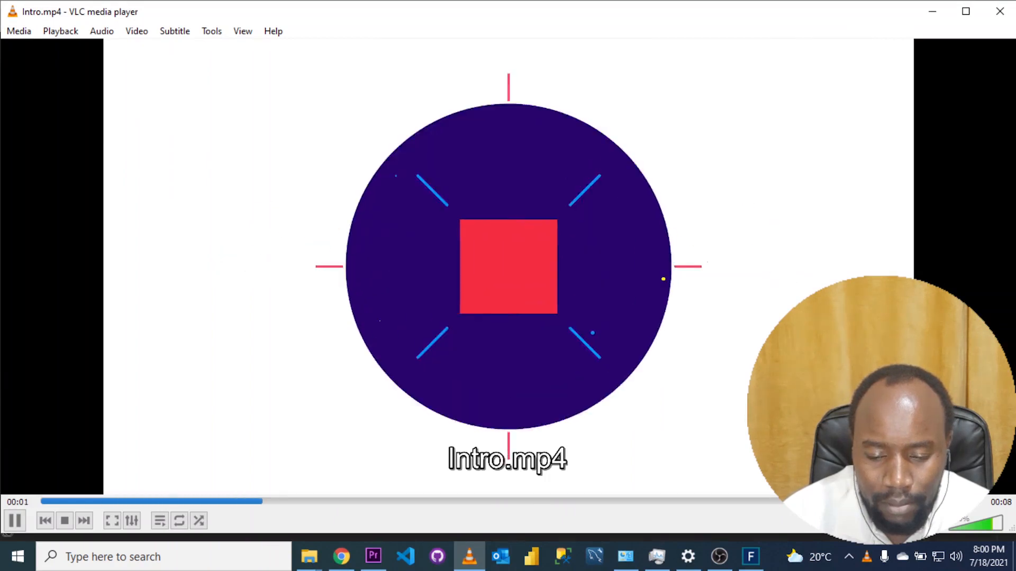
pyautogui.scroll(-1, 630, 255)
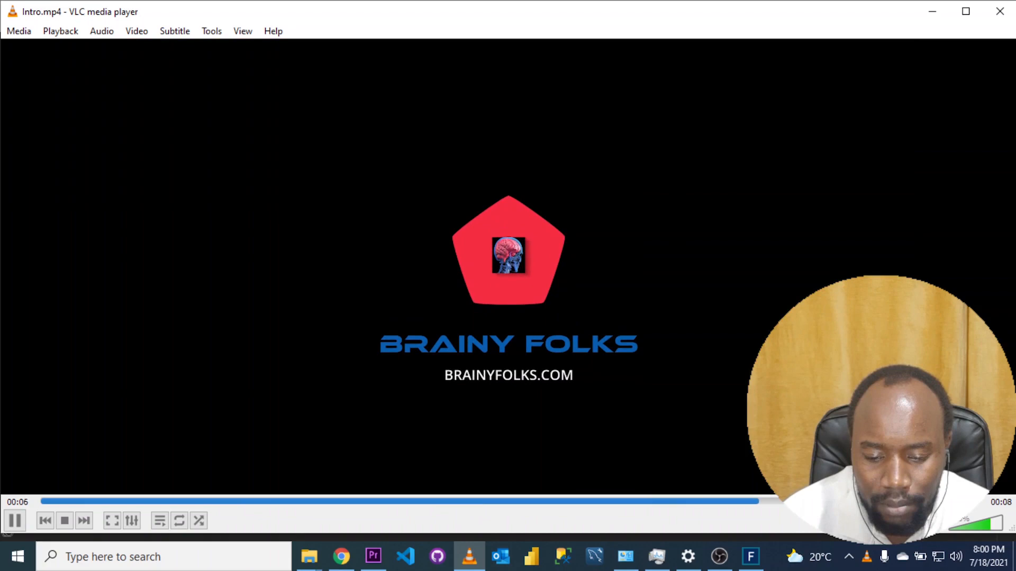
pyautogui.click(999, 11)
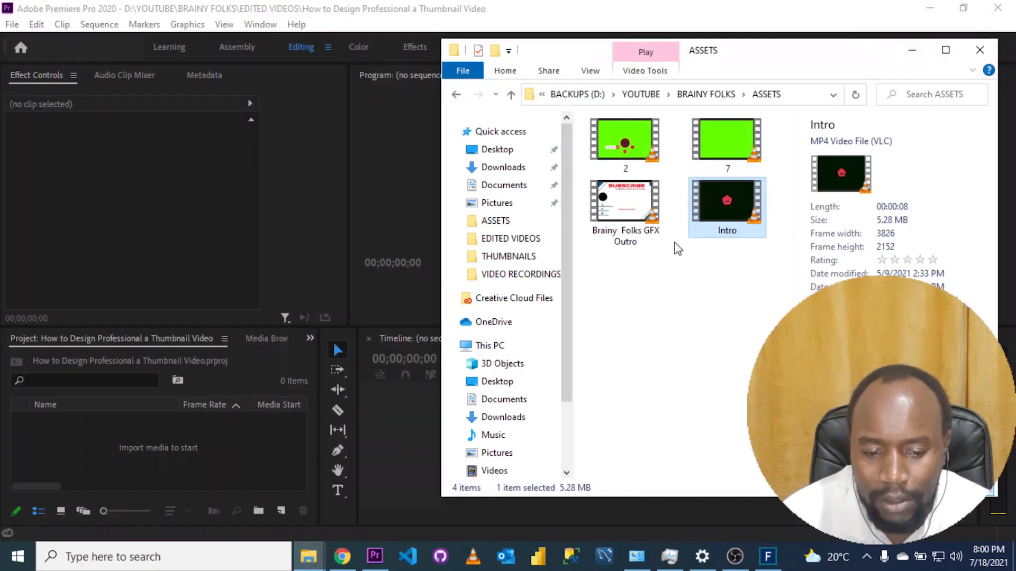
# - Play the Brainy Folks GFX Outro clip in VLC, closing the player when done
pyautogui.click(629, 225)
pyautogui.doubleClick(628, 226)
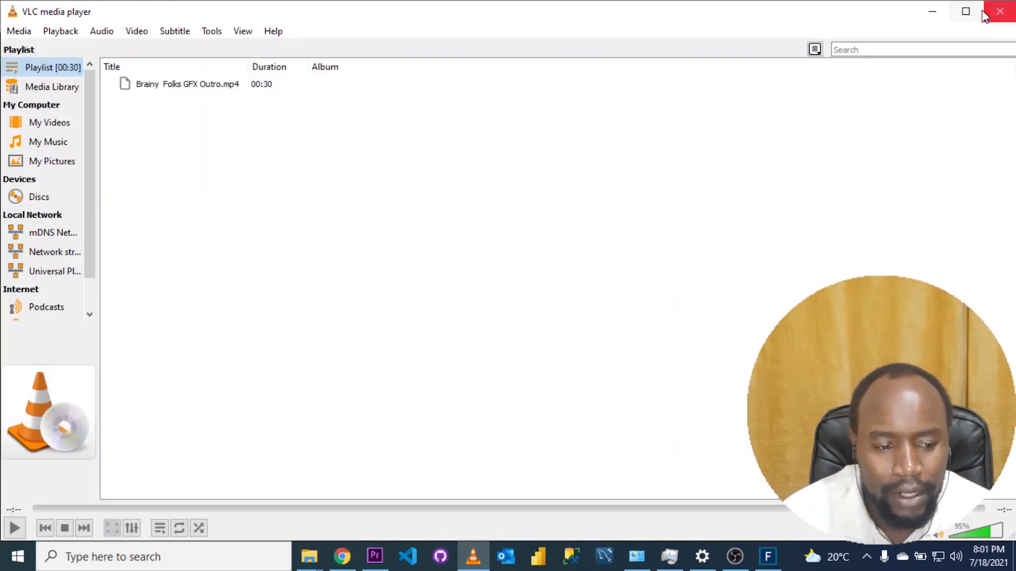
pyautogui.click(997, 13)
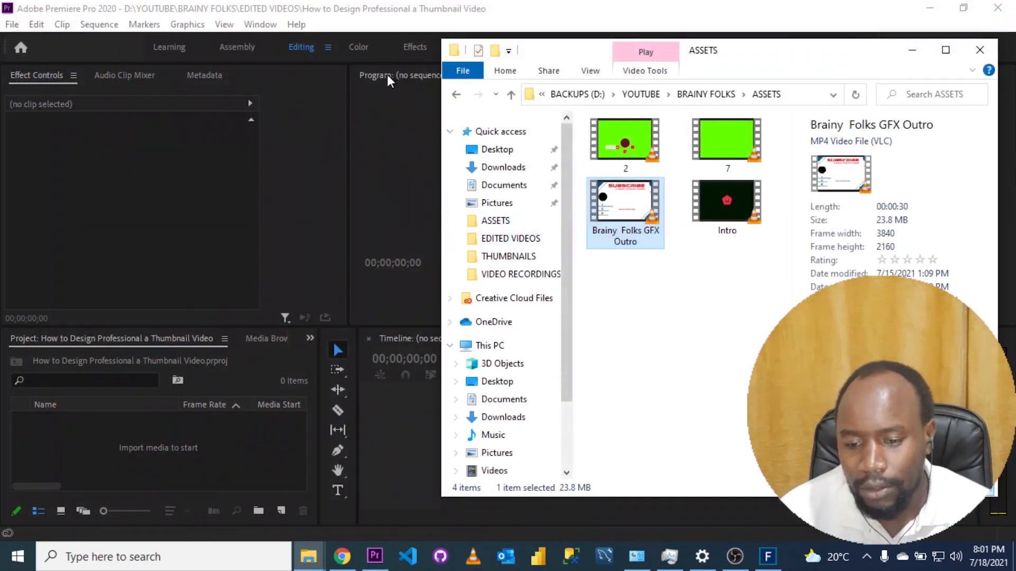
# - Import the Intro and Brainy Folks GFX Outro clips from the ASSETS folder into the Premiere Pro project
pyautogui.moveTo(733, 215); pyautogui.dragTo(188, 456)
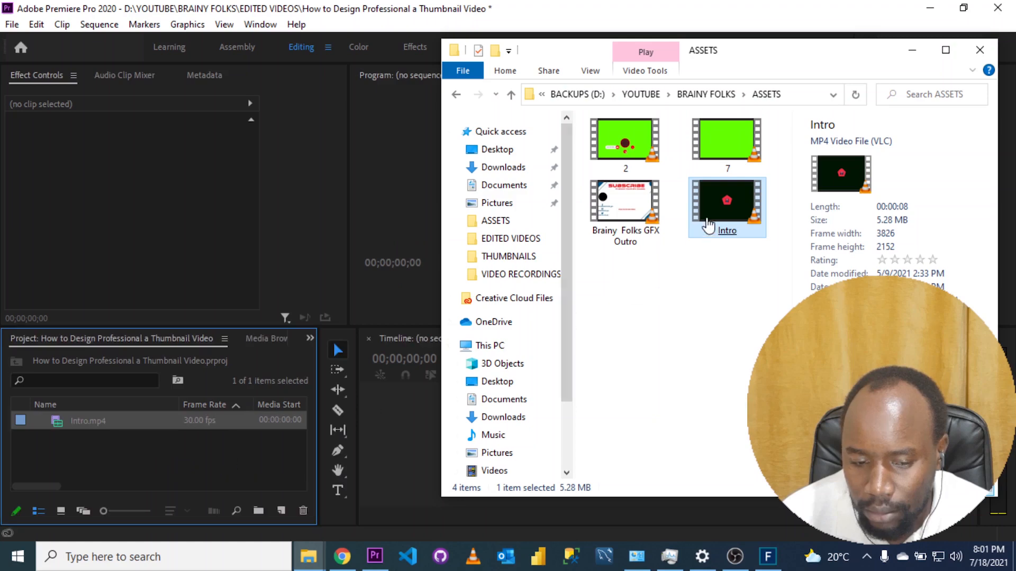
pyautogui.moveTo(653, 218); pyautogui.dragTo(193, 450)
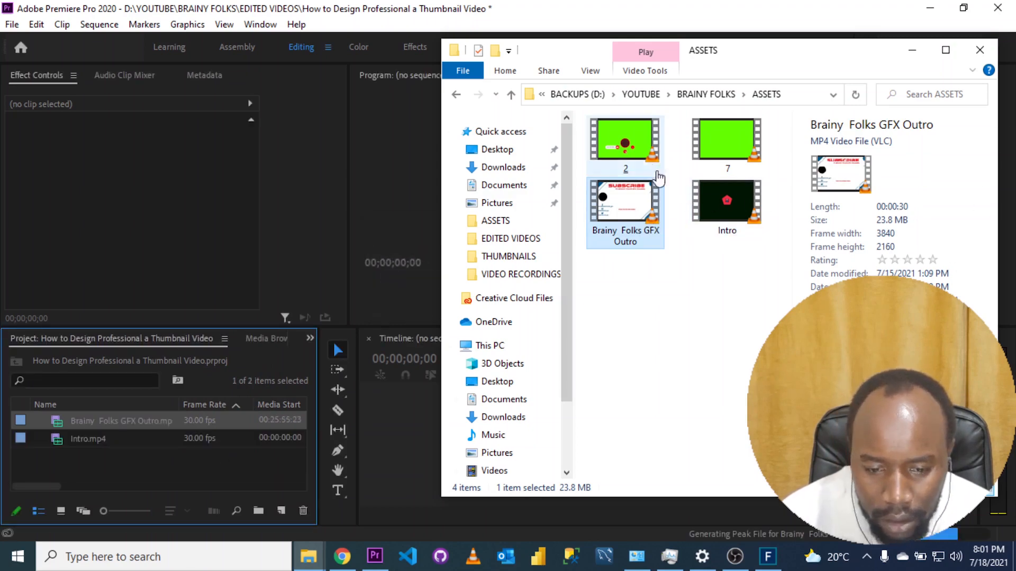
# - Preview clip 2 from the ASSETS folder in VLC, close the player and import the clip into the Premiere Pro project
pyautogui.click(635, 154)
pyautogui.moveTo(759, 55); pyautogui.dragTo(713, 47)
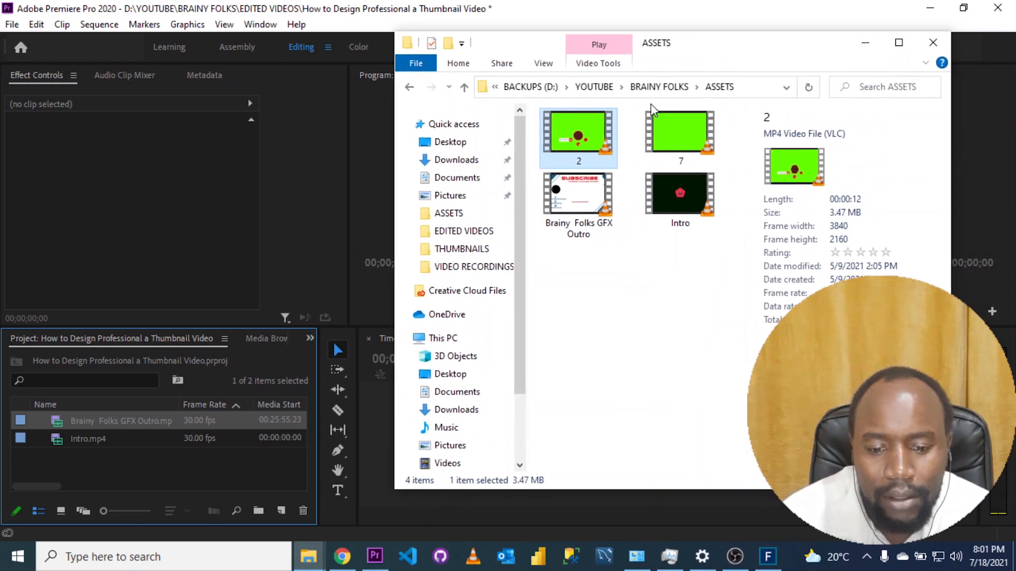
pyautogui.doubleClick(578, 129)
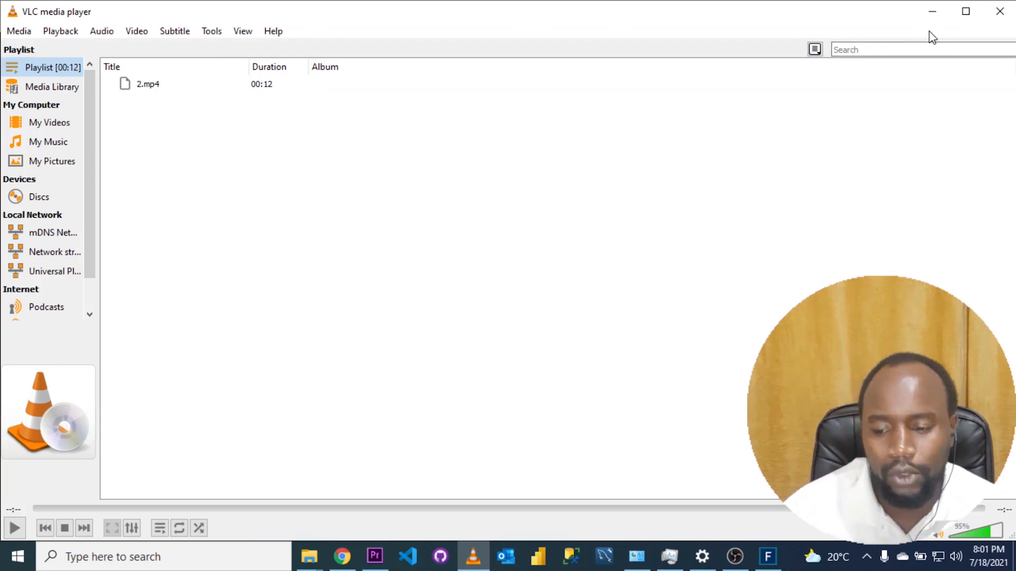
pyautogui.click(999, 12)
pyautogui.moveTo(585, 143); pyautogui.dragTo(150, 461)
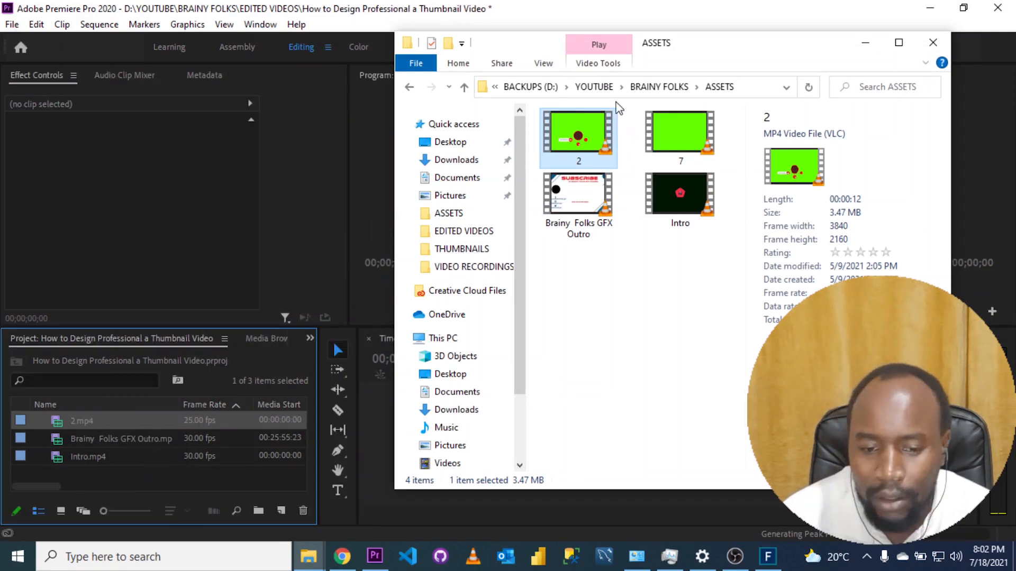
# - Import both 2021-07-17 recordings from the RAW VIDEO folder into the Premiere Pro project and minimize File Explorer
pyautogui.click(650, 88)
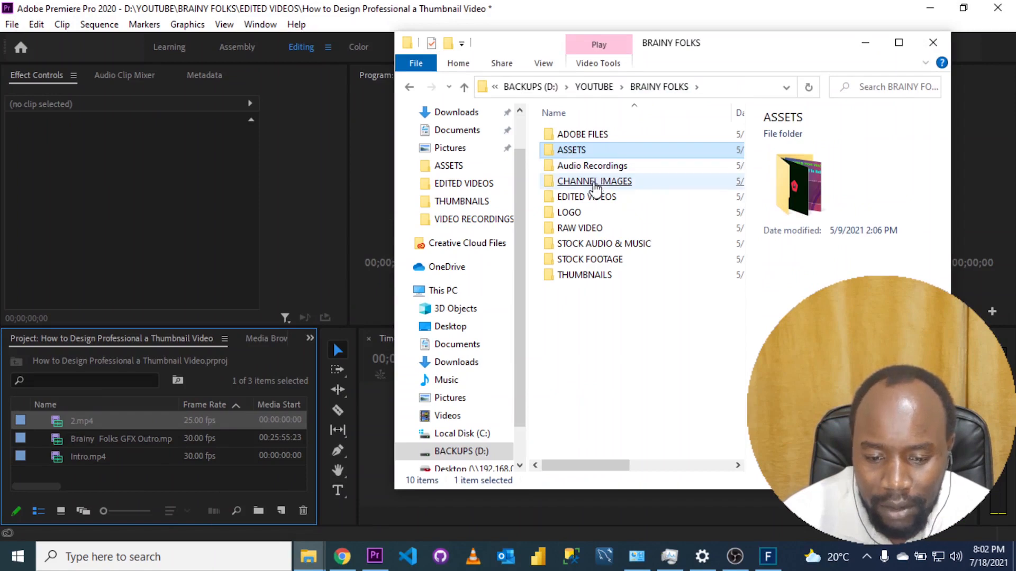
pyautogui.click(583, 231)
pyautogui.doubleClick(584, 232)
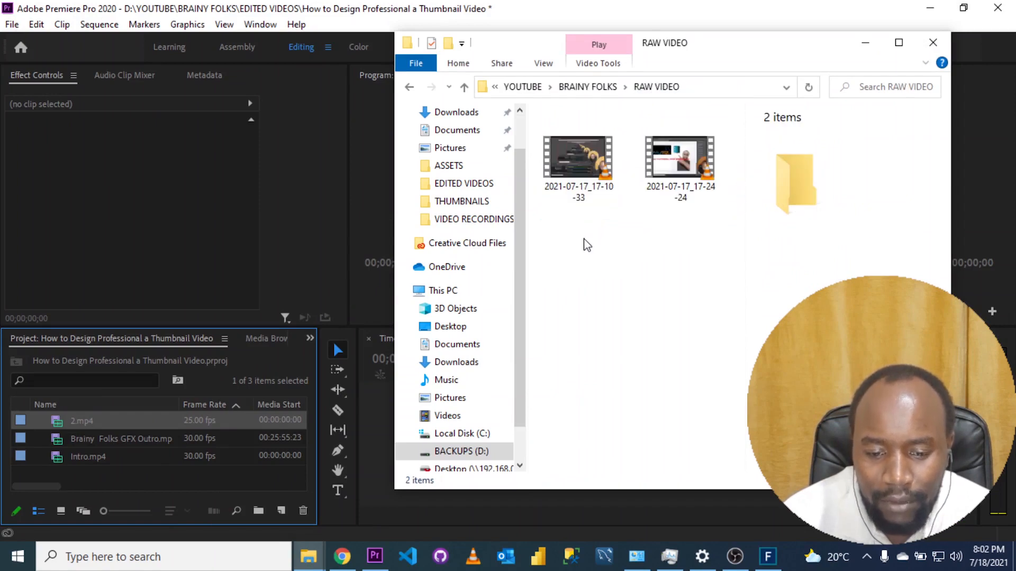
pyautogui.moveTo(737, 227); pyautogui.dragTo(159, 470)
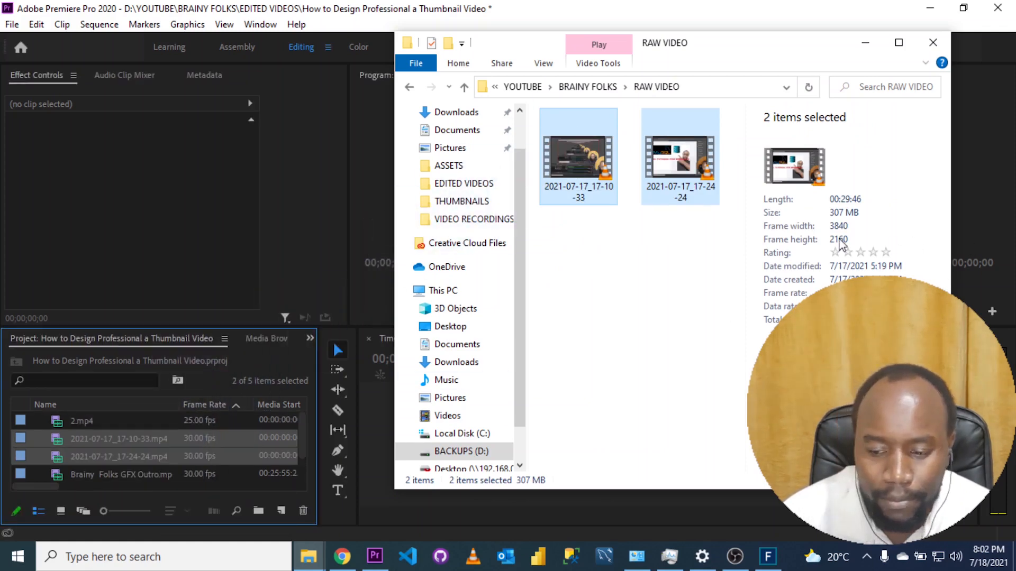
pyautogui.click(865, 43)
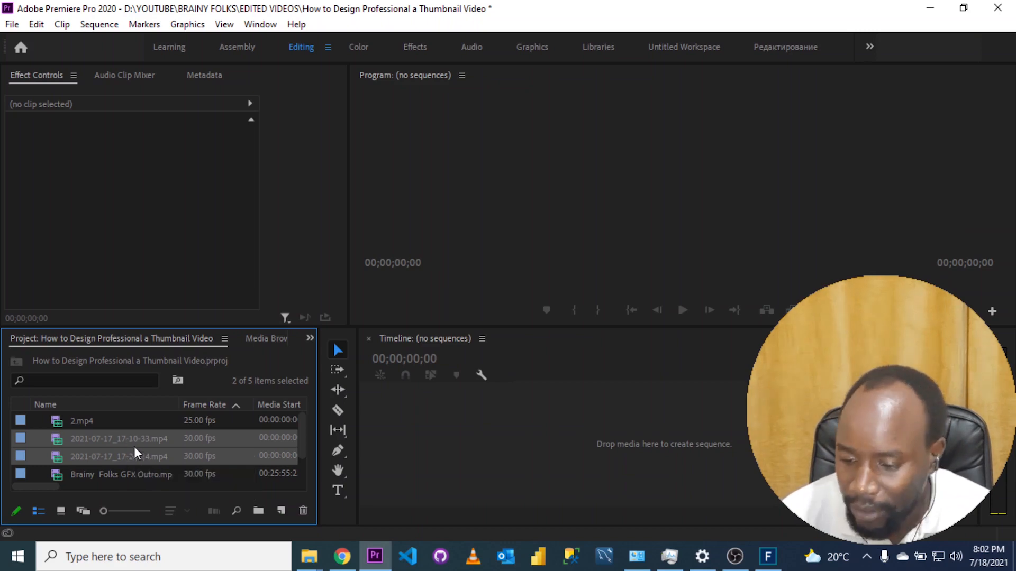
# - Create a sequence from Intro.mp4 by placing the clip in the empty timeline
pyautogui.click(114, 438)
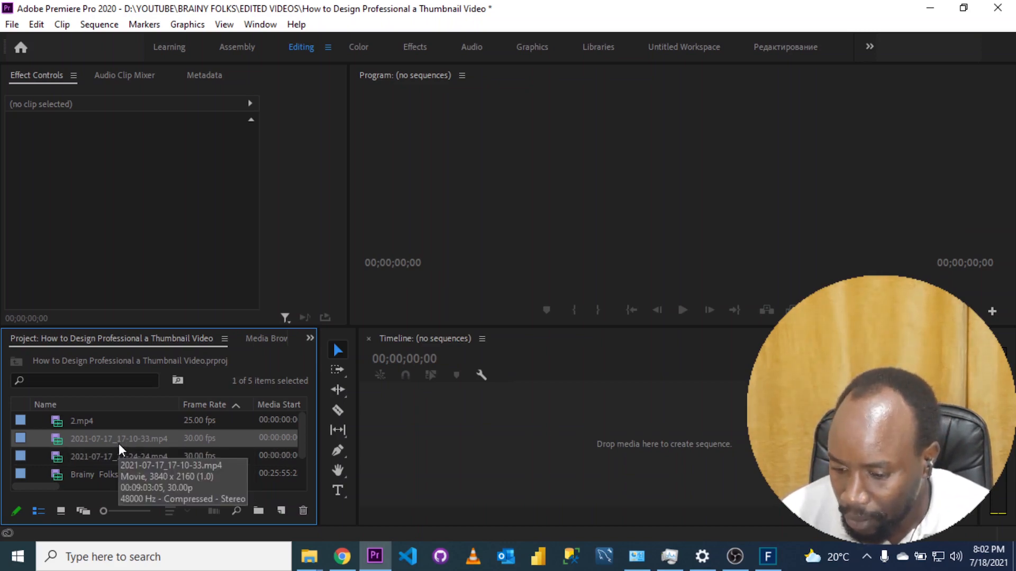
pyautogui.scroll(-1, 118, 443)
pyautogui.scroll(-1, 118, 444)
pyautogui.click(91, 456)
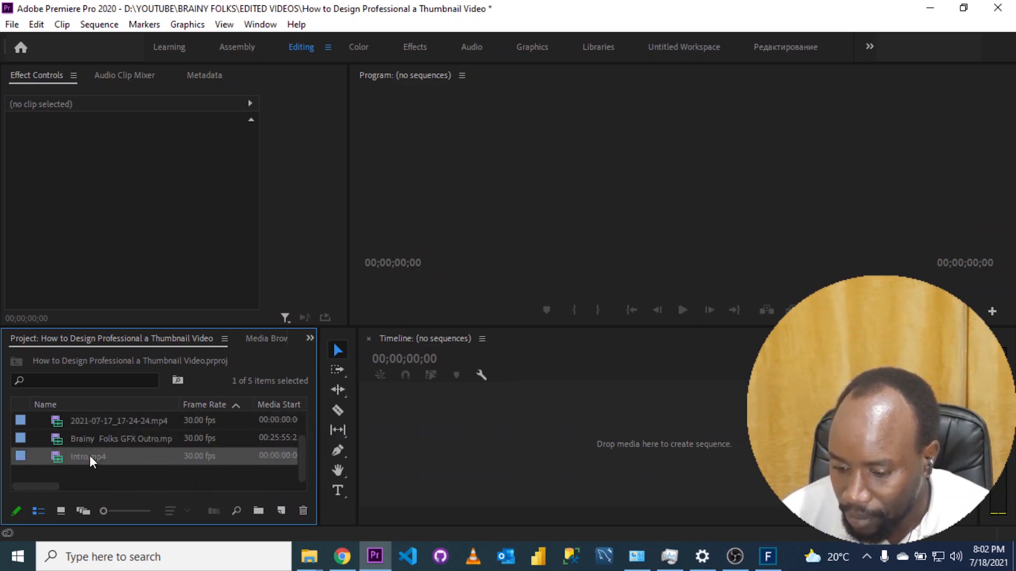
pyautogui.moveTo(87, 456); pyautogui.dragTo(449, 440)
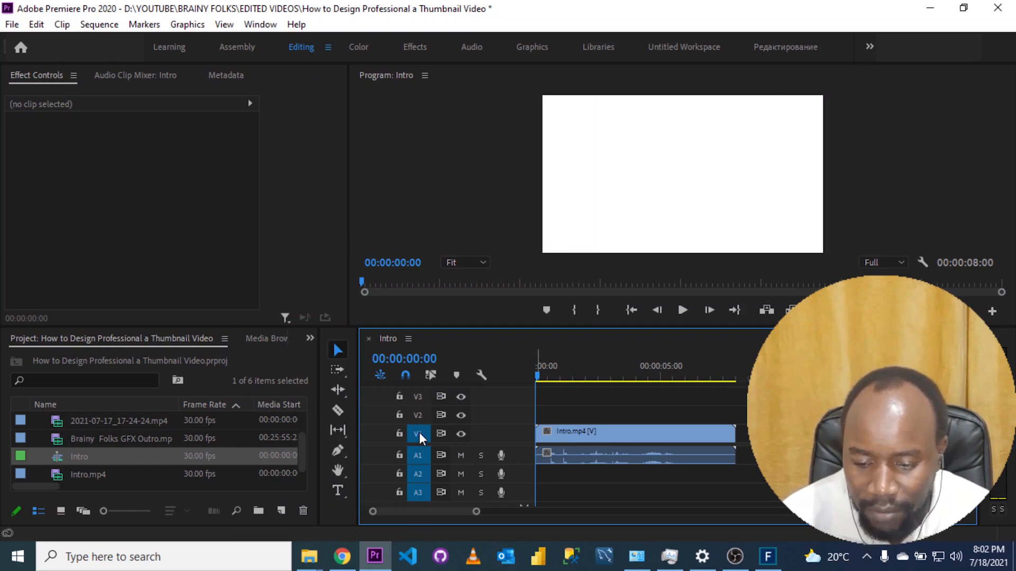
# - Lock the V1 video track and the A1 audio track that hold the Intro.mp4 clip
pyautogui.click(607, 433)
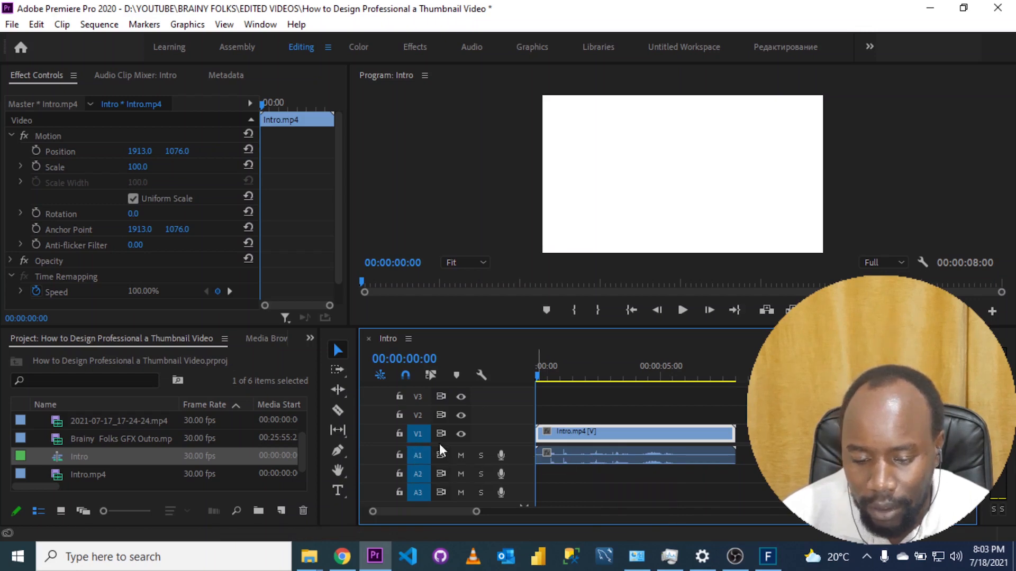
pyautogui.click(398, 434)
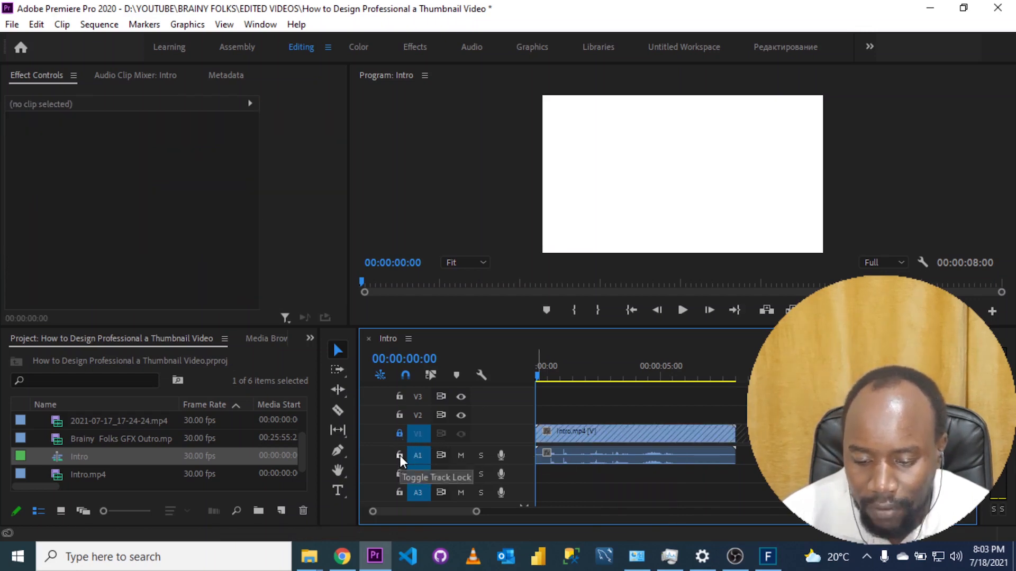
pyautogui.click(398, 455)
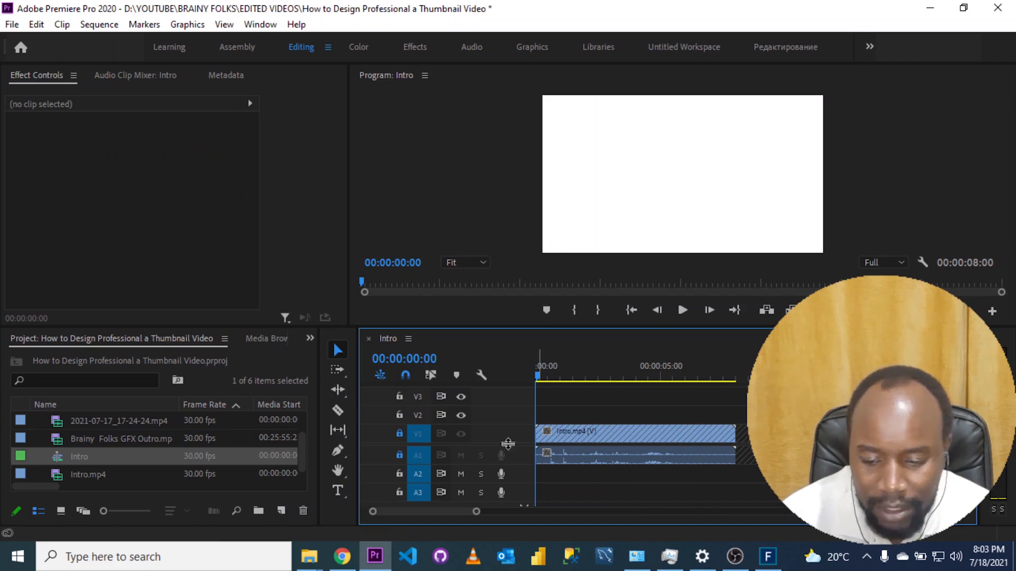
pyautogui.click(398, 434)
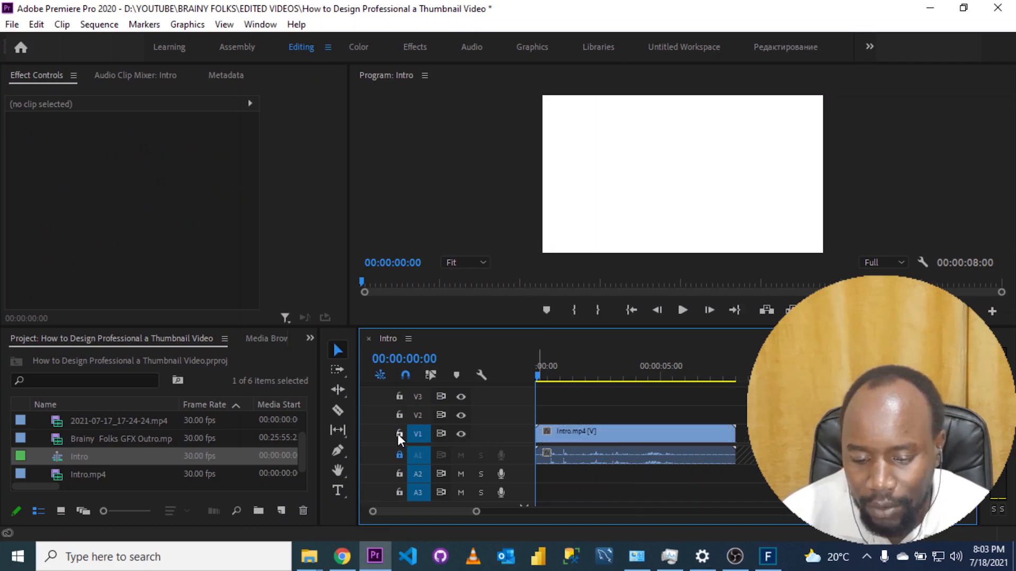
pyautogui.click(399, 434)
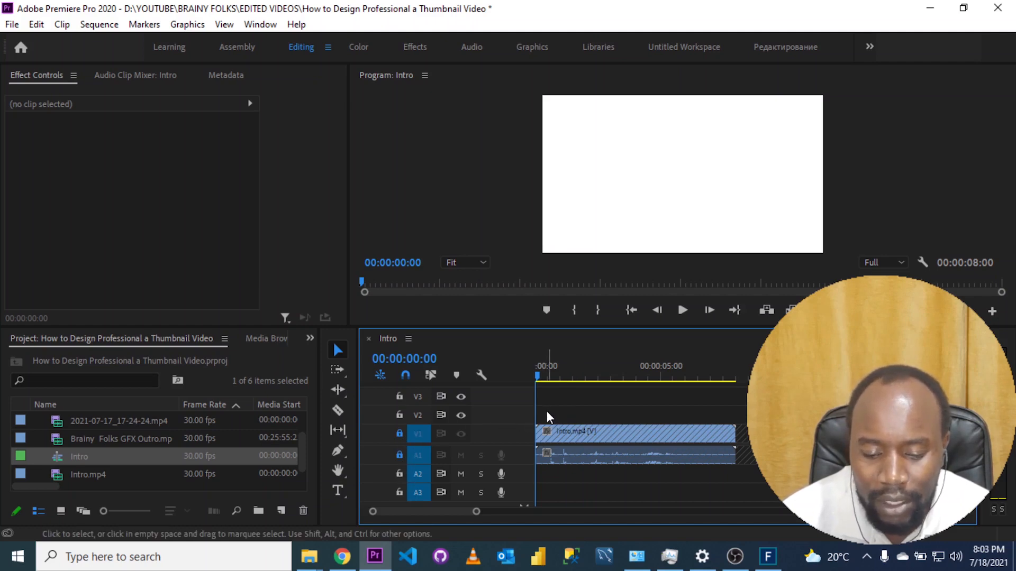
# - Unlock tracks V1 and A1 so the Intro.mp4 clip can be edited
pyautogui.rightClick(480, 414)
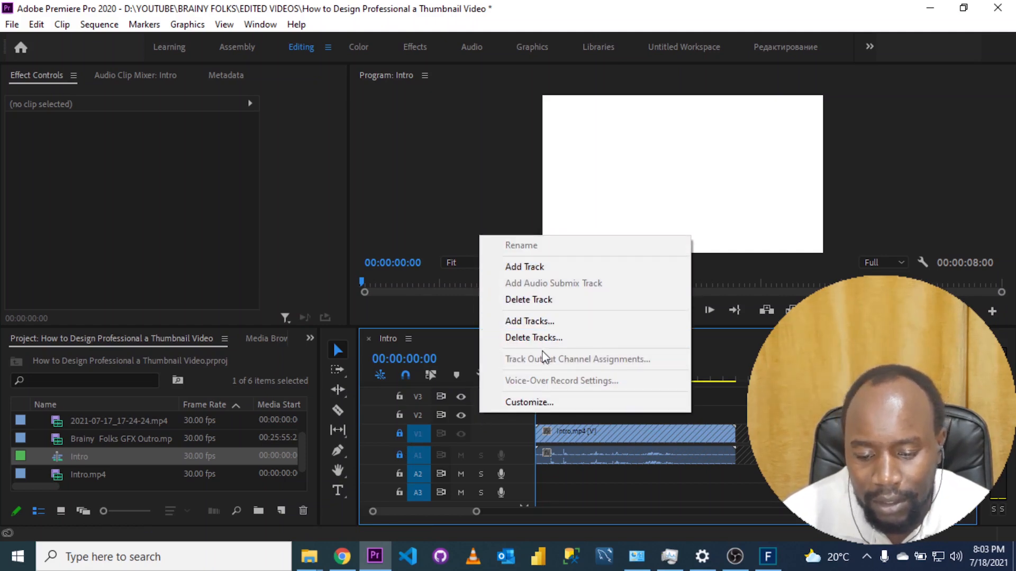
pyautogui.press('Escape')
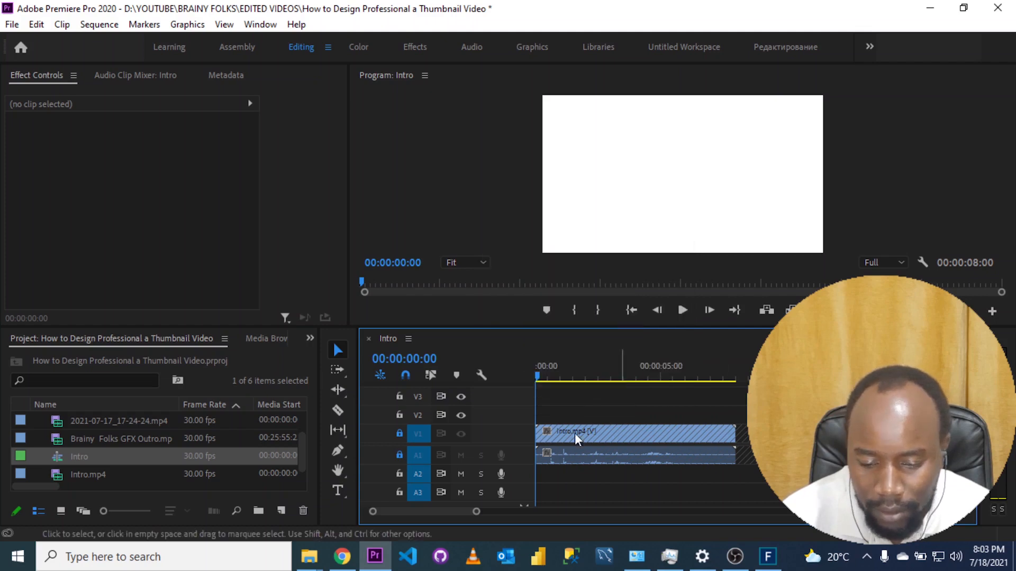
pyautogui.click(399, 435)
pyautogui.click(397, 455)
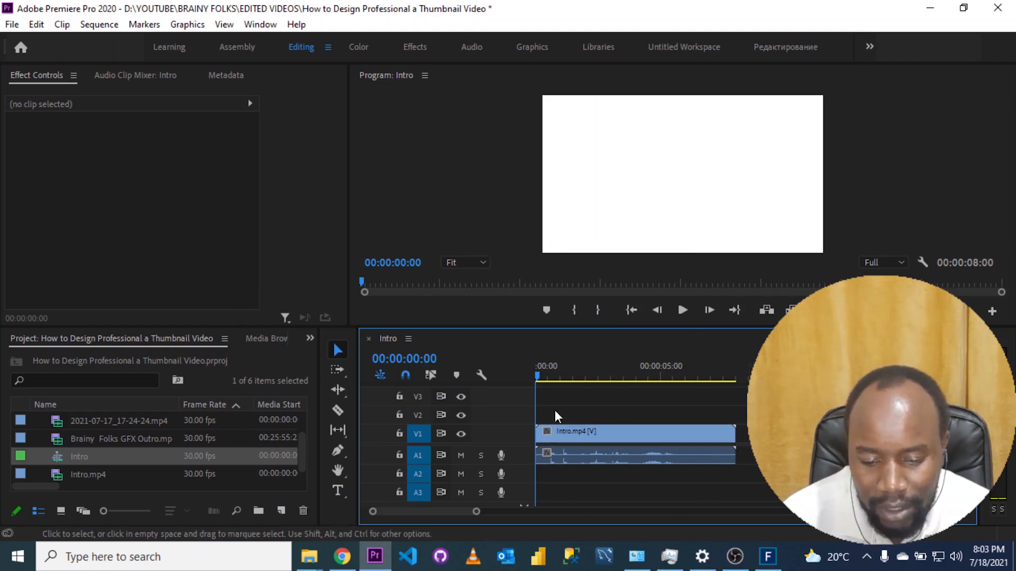
# - Scrub the playhead through the Intro sequence, return it to the start and play the sequence in the Program Monitor
pyautogui.moveTo(537, 374); pyautogui.dragTo(643, 377)
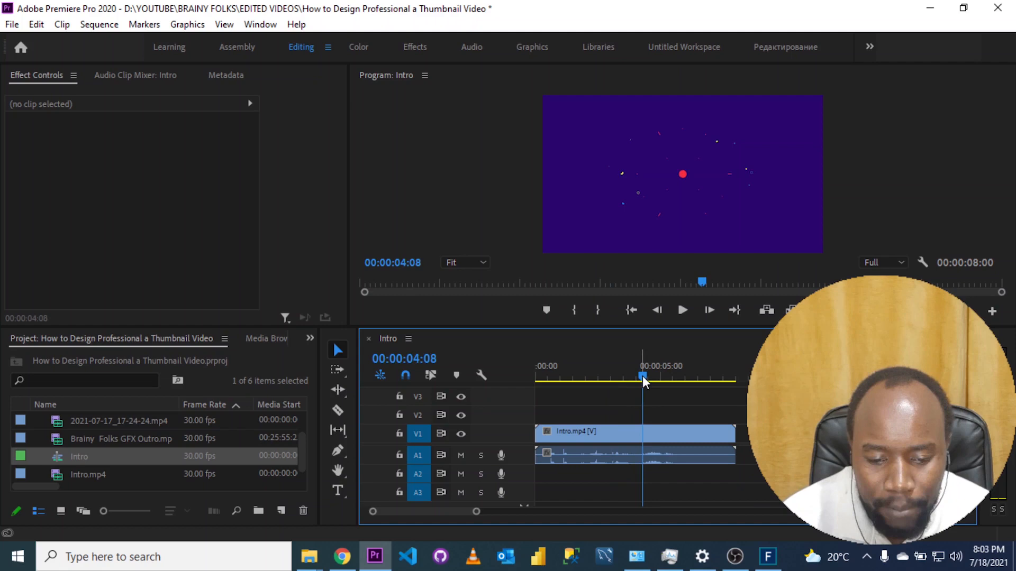
pyautogui.moveTo(642, 376); pyautogui.dragTo(708, 380)
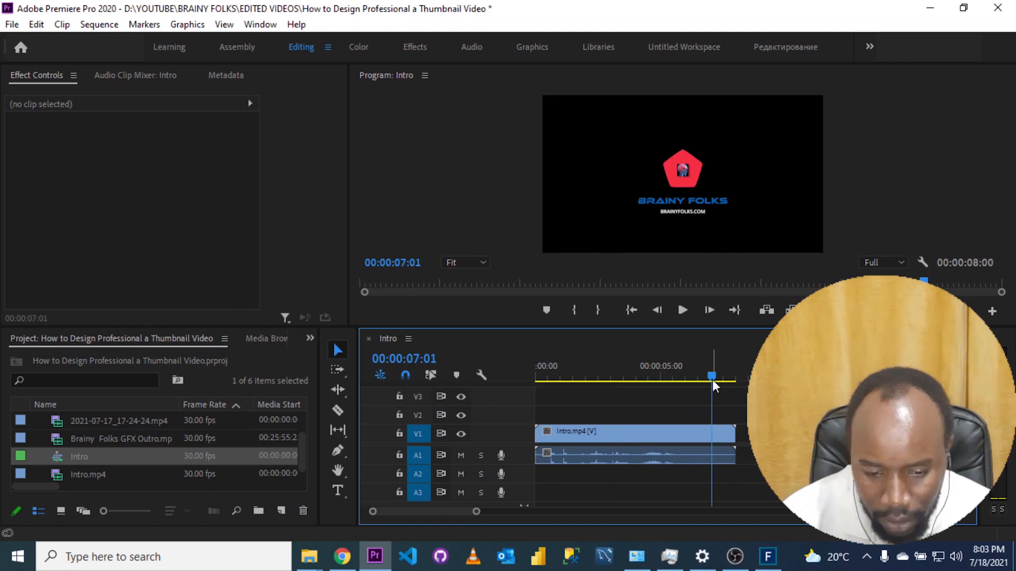
pyautogui.moveTo(712, 379); pyautogui.dragTo(538, 377)
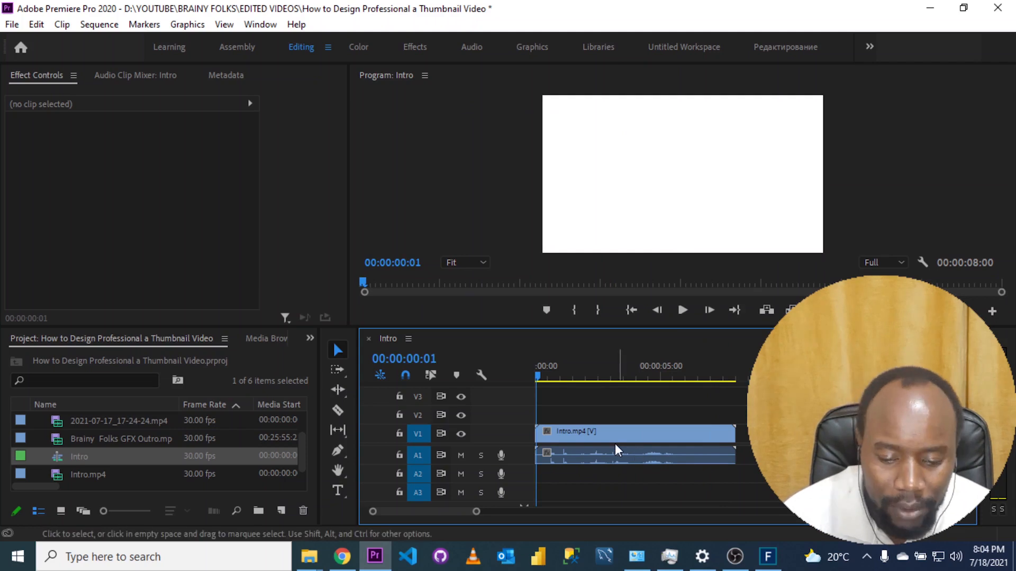
pyautogui.click(681, 310)
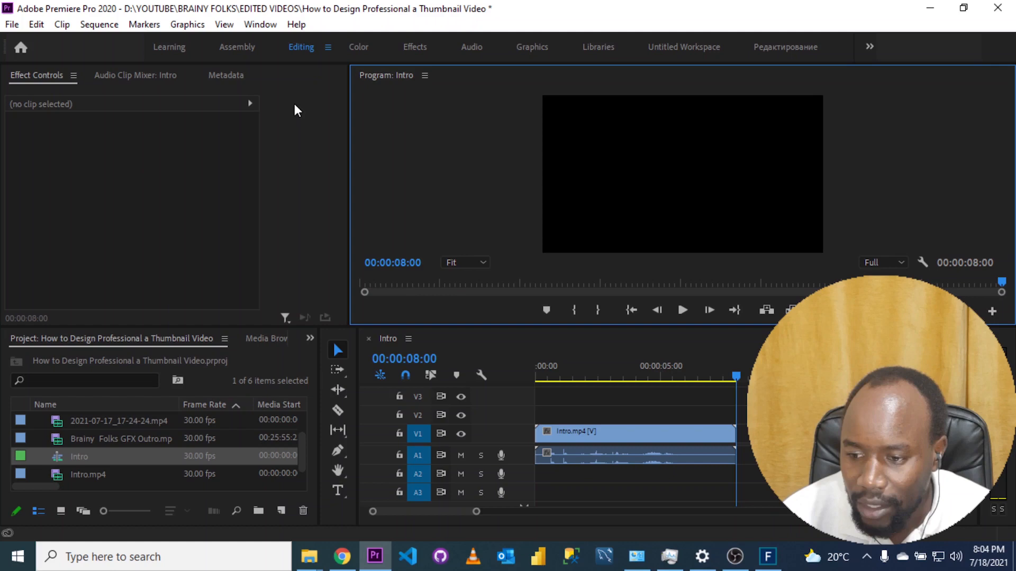
# - Show the Source Monitor and play the Intro sequence in it
pyautogui.click(260, 25)
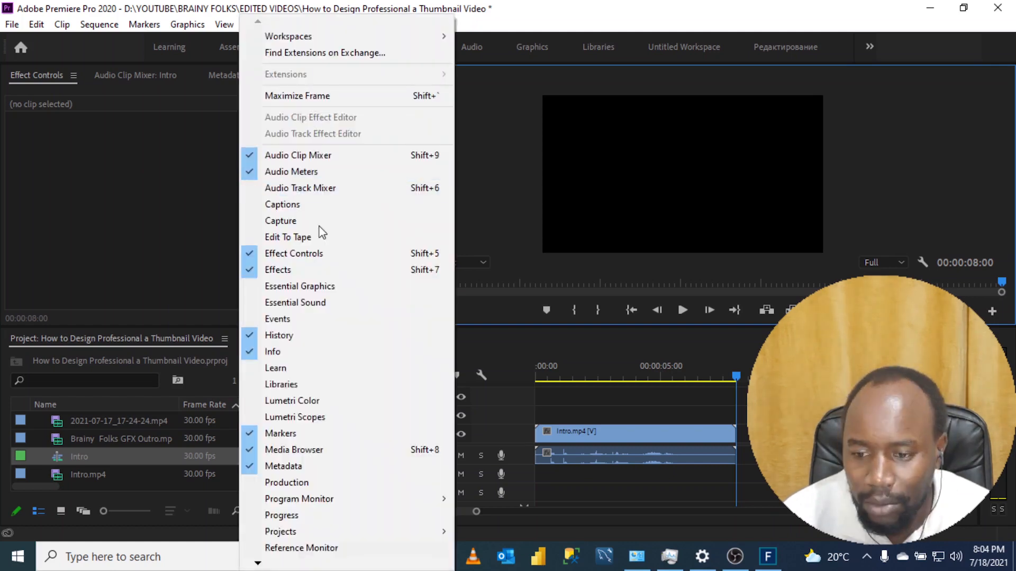
pyautogui.click(354, 13)
pyautogui.click(265, 25)
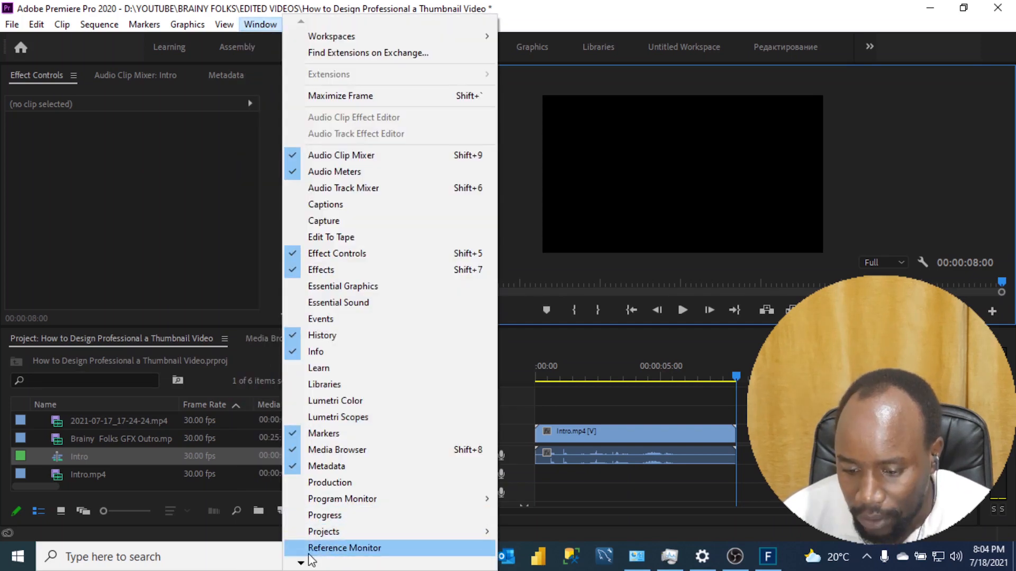
pyautogui.moveTo(309, 560)
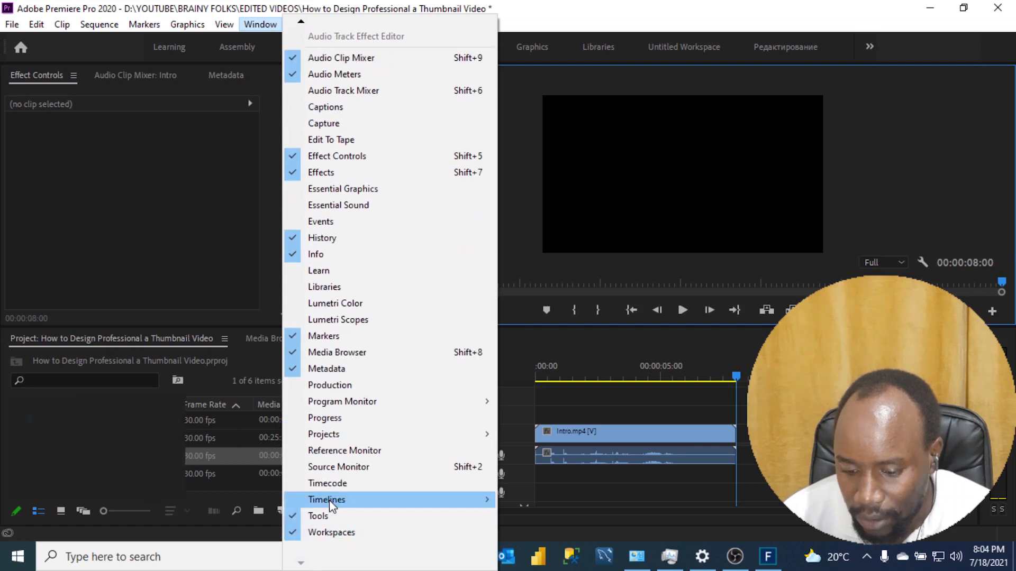
pyautogui.click(329, 500)
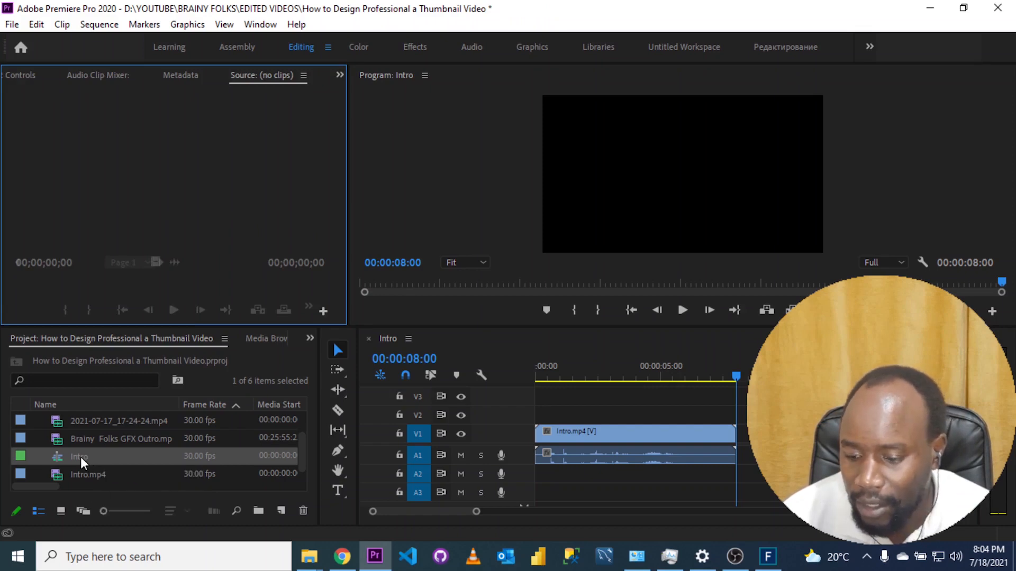
pyautogui.moveTo(82, 463); pyautogui.dragTo(132, 183)
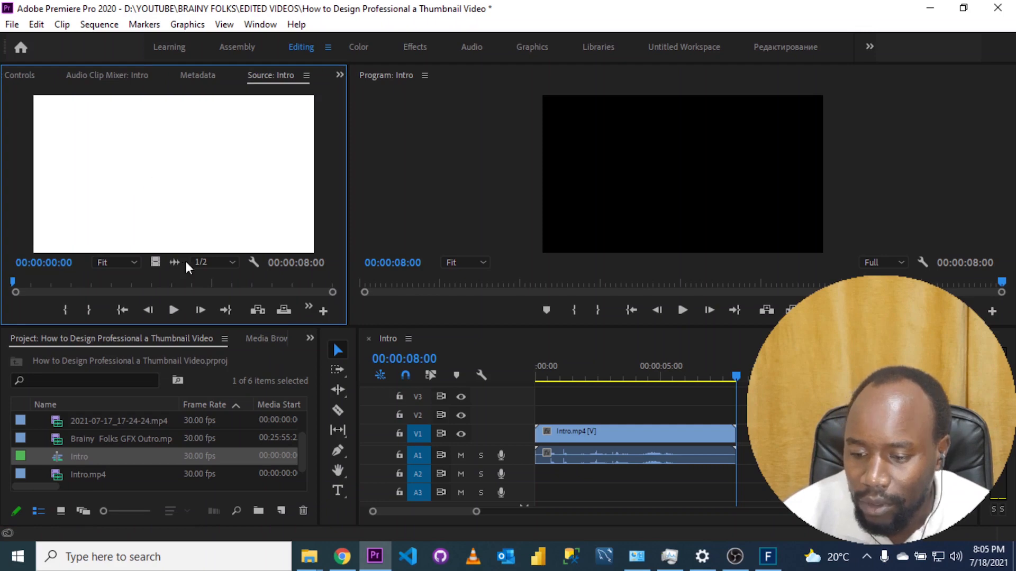
pyautogui.click(173, 311)
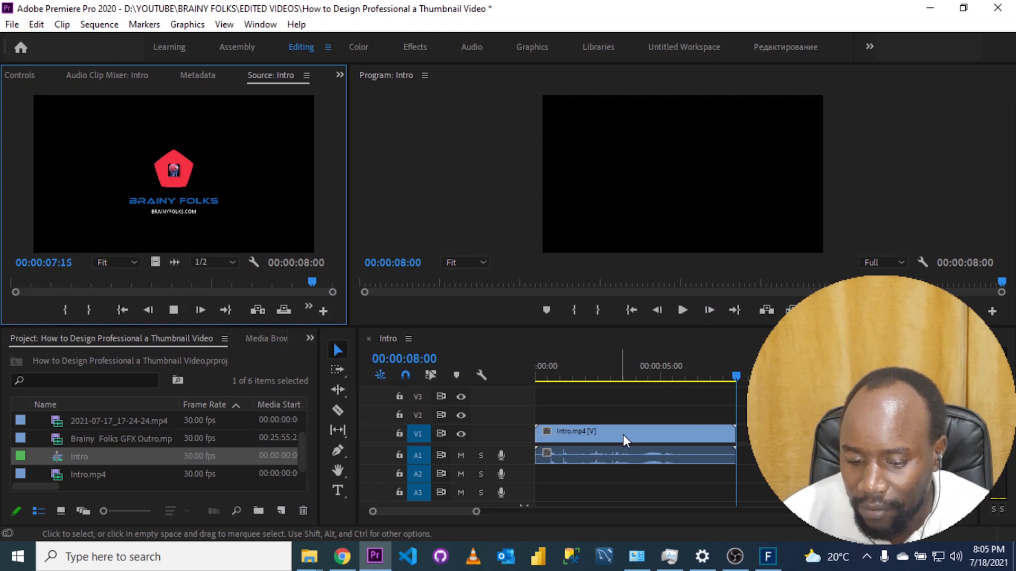
# - Delete the Intro.mp4 video and audio from the Intro sequence's timeline
pyautogui.moveTo(793, 432); pyautogui.dragTo(660, 465)
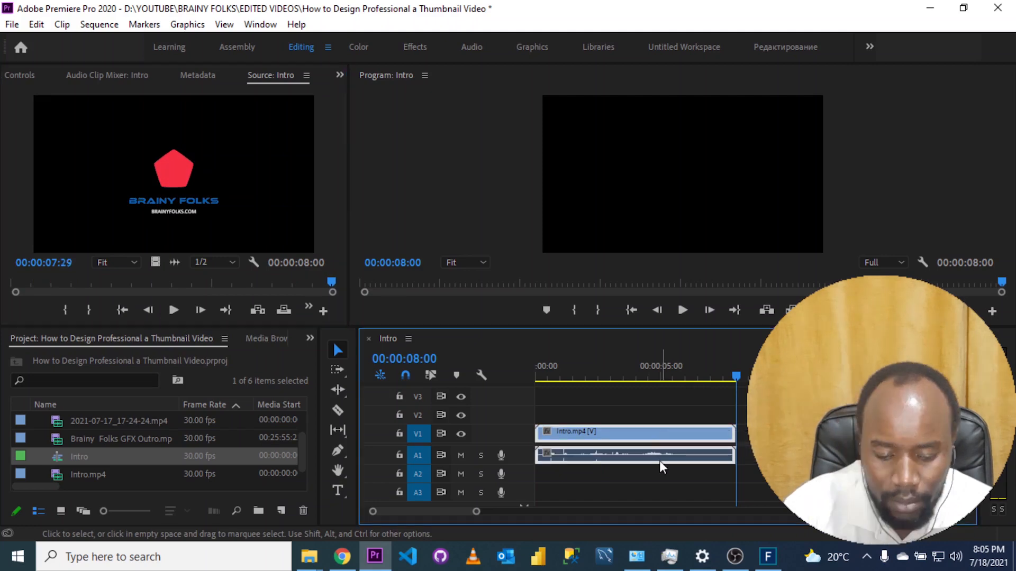
pyautogui.press('Delete')
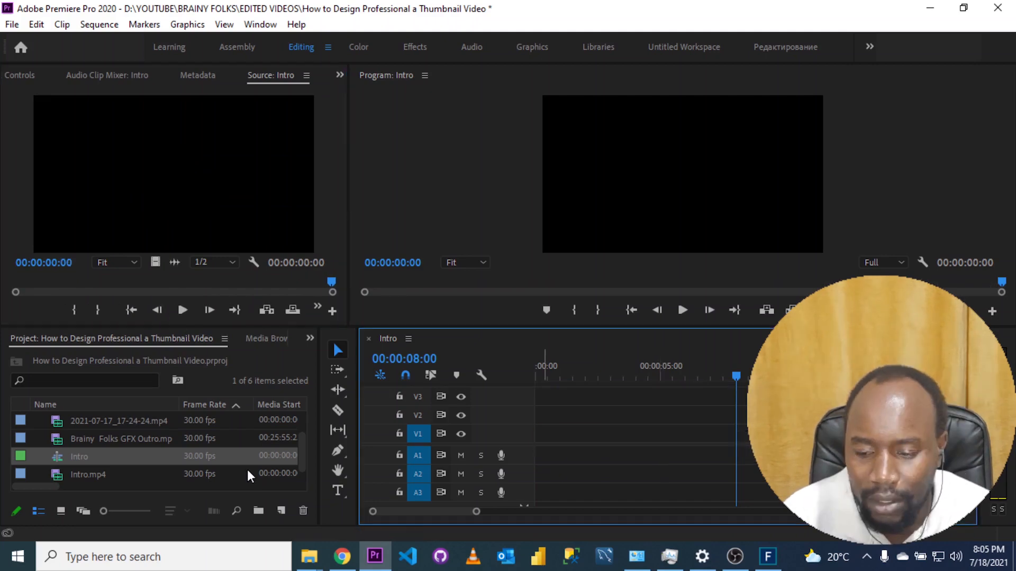
# - Load the Intro.mp4 clip into the Source Monitor and play it
pyautogui.click(80, 465)
pyautogui.click(119, 213)
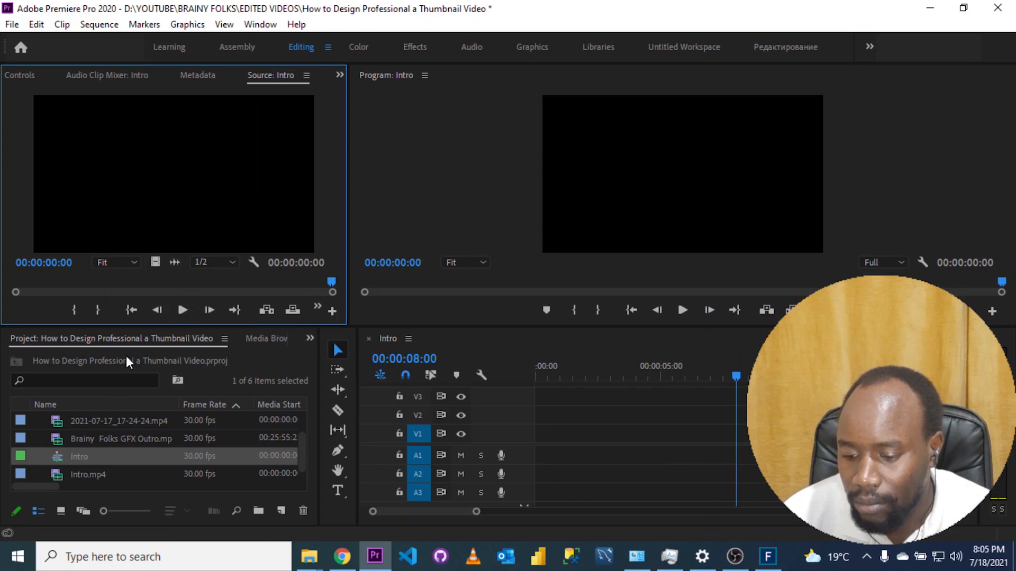
pyautogui.moveTo(88, 474); pyautogui.dragTo(160, 208)
pyautogui.click(173, 310)
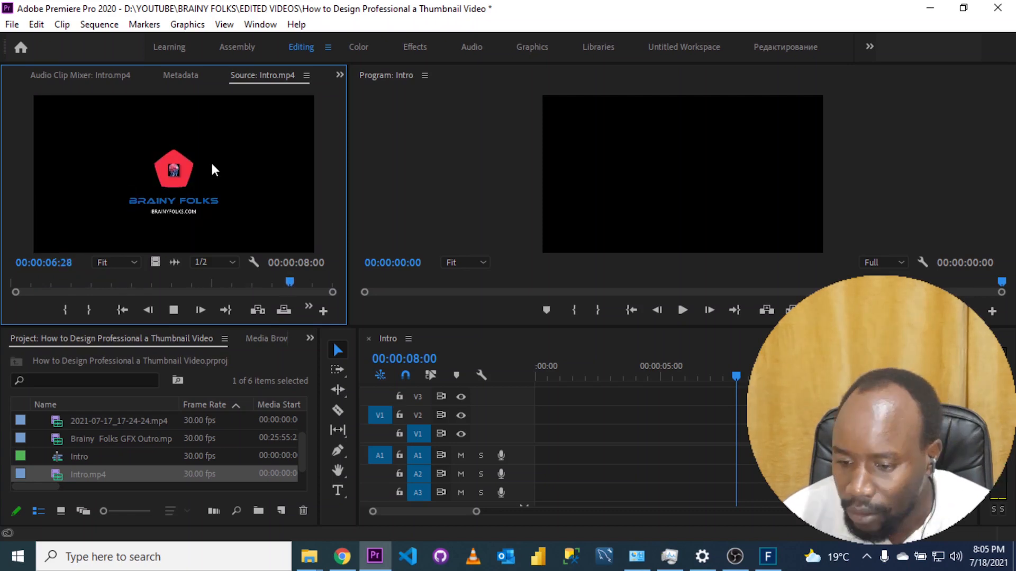
# - Try placing the full Intro.mp4 clip from the Source Monitor, delete it and add only its audio at the start of track A1
pyautogui.moveTo(193, 164); pyautogui.dragTo(551, 447)
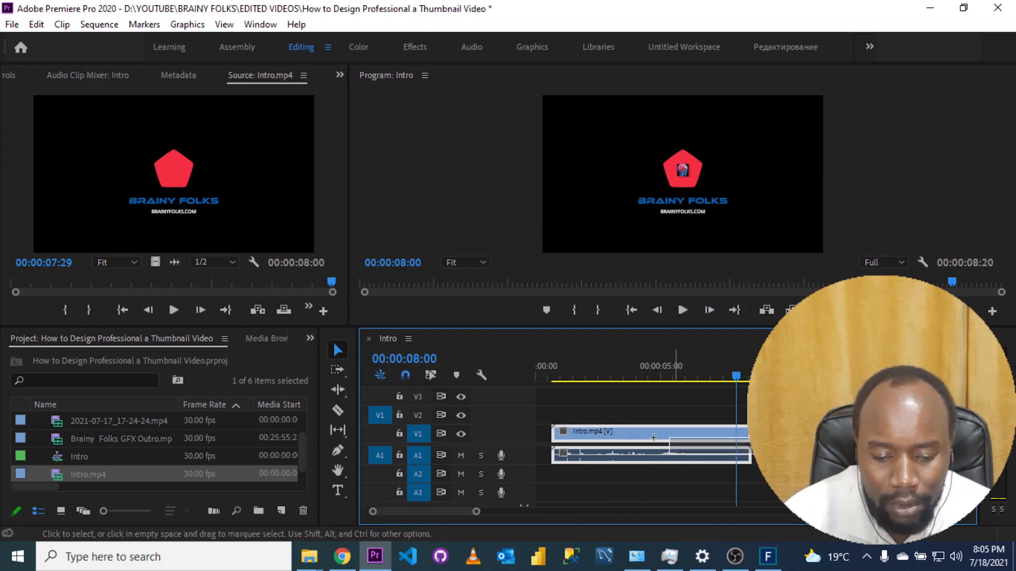
pyautogui.press('Delete')
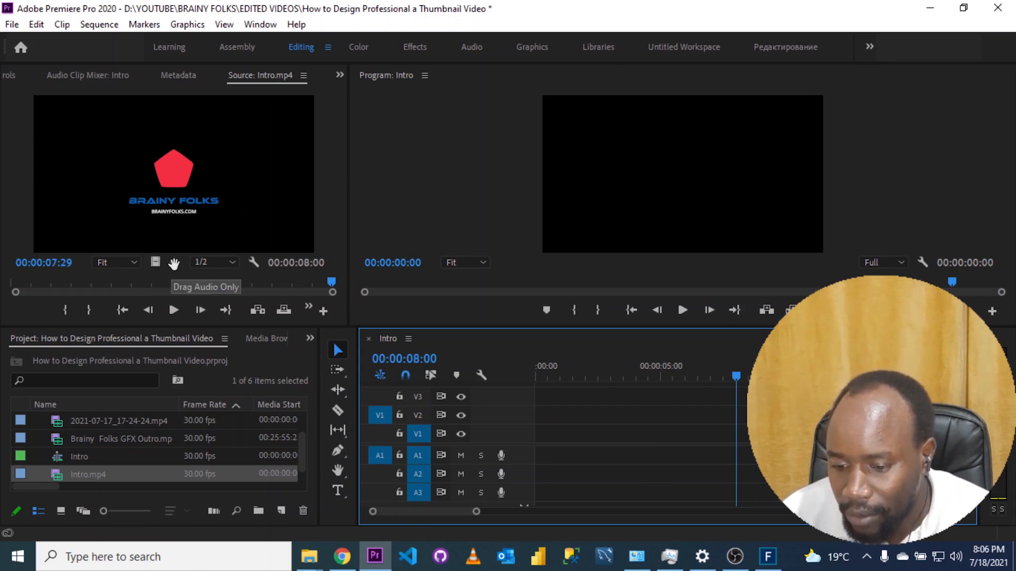
pyautogui.moveTo(174, 263)
pyautogui.mouseDown()
pyautogui.moveTo(415, 333)
pyautogui.moveTo(575, 399)
pyautogui.moveTo(606, 435)
pyautogui.moveTo(601, 411)
pyautogui.moveTo(593, 454)
pyautogui.moveTo(533, 454)
pyautogui.mouseUp()
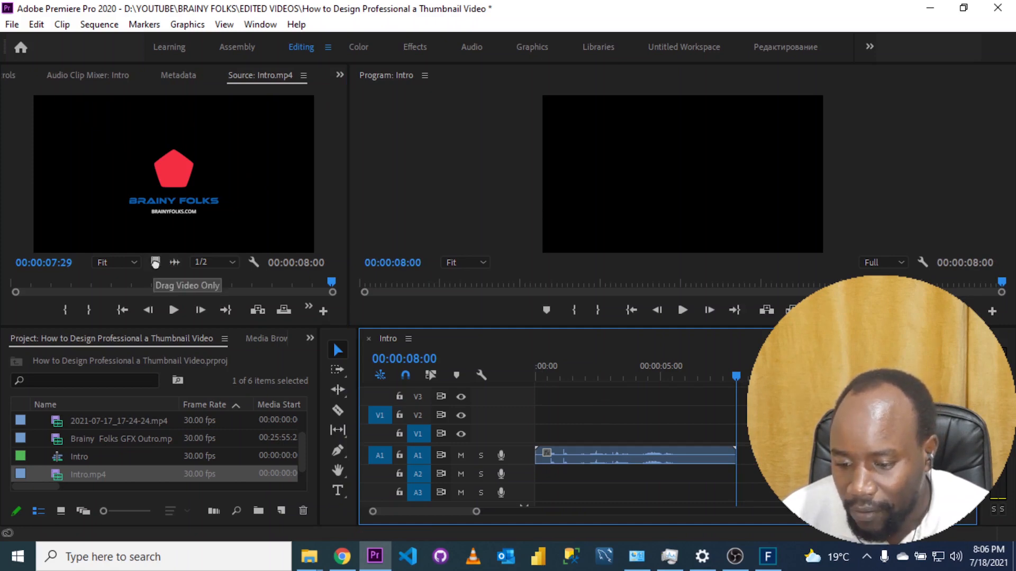
# - Try adding only the video of Intro.mp4 to the start of track V1, then delete its video and audio from the timeline
pyautogui.moveTo(155, 263); pyautogui.dragTo(581, 424)
pyautogui.moveTo(758, 459); pyautogui.dragTo(638, 434)
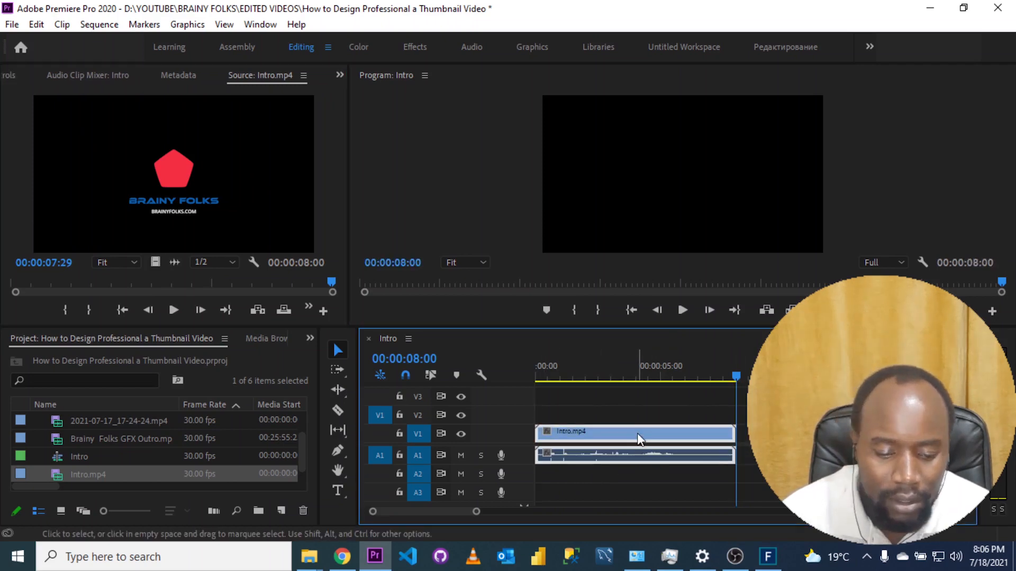
pyautogui.press('Delete')
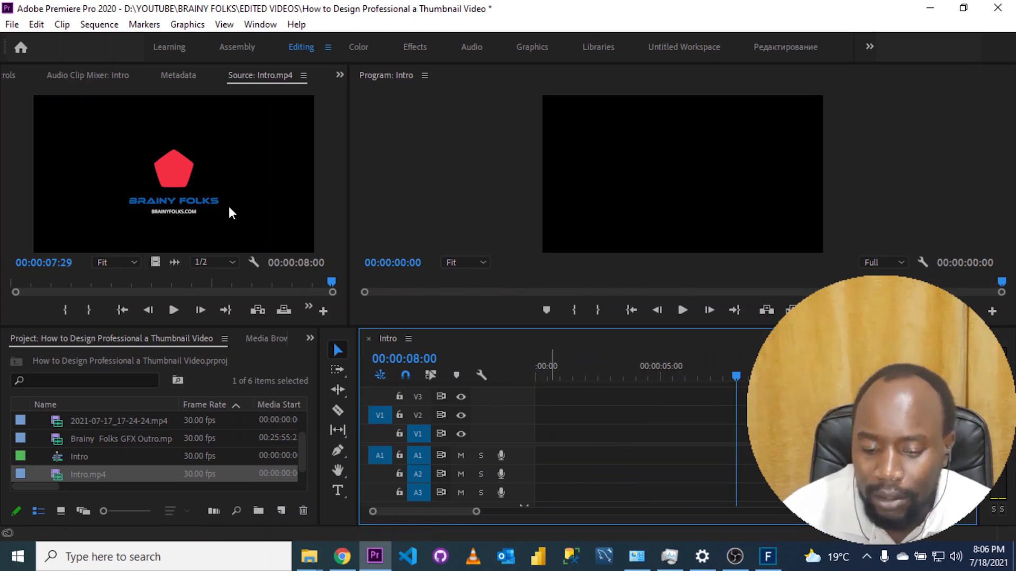
# - Place the full Intro.mp4 clip from the Source Monitor at the start of V1 and A1 and move the playhead to 00:00:07:00
pyautogui.moveTo(129, 144); pyautogui.dragTo(619, 444)
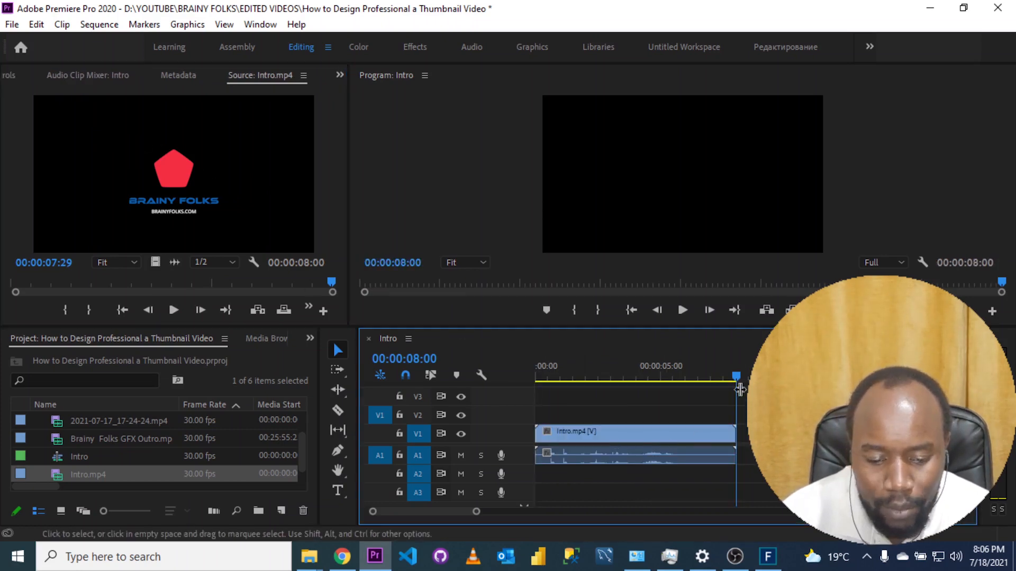
pyautogui.click(710, 378)
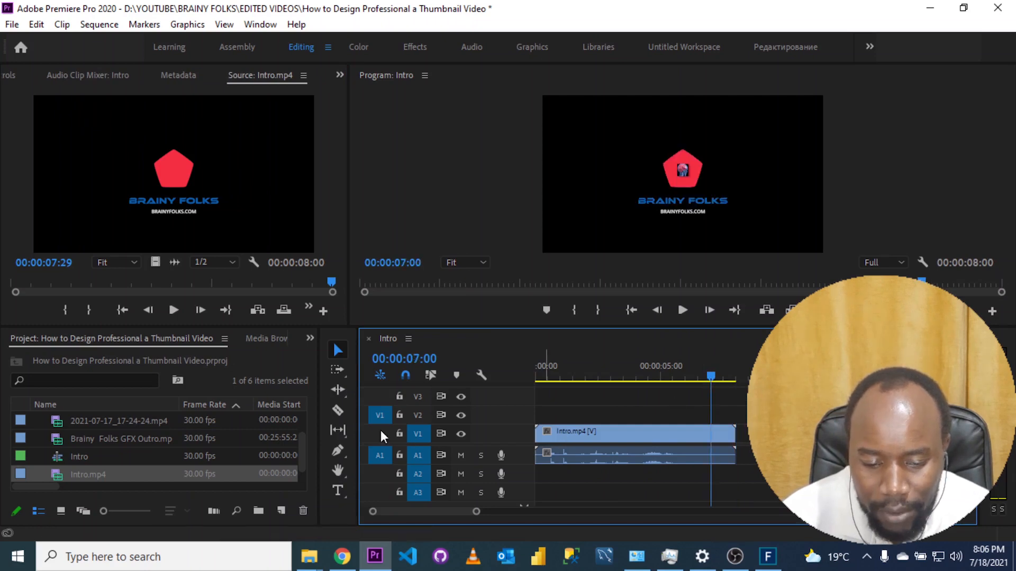
# - Widen the timeline area and add the 2021-07-17_17-24-24.mp4 clip to V1 and A1 shortly after Intro.mp4
pyautogui.moveTo(349, 412); pyautogui.dragTo(289, 413)
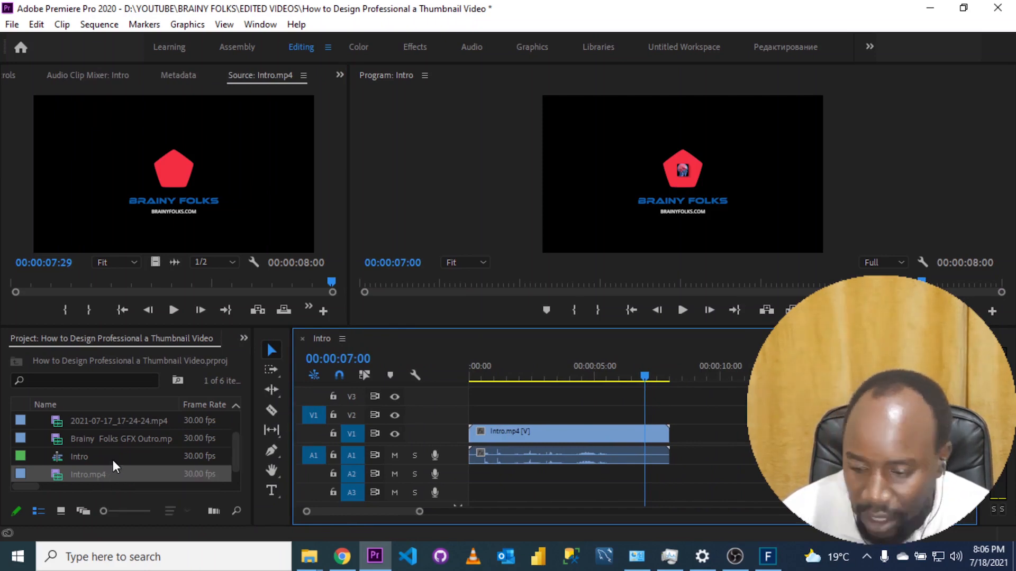
pyautogui.scroll(-1, 113, 458)
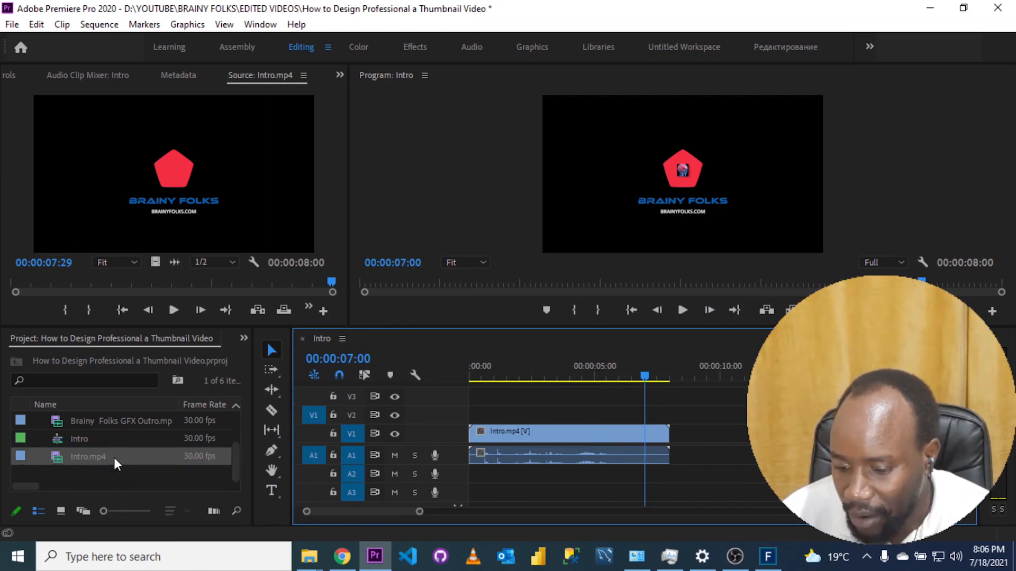
pyautogui.moveTo(235, 469); pyautogui.dragTo(235, 458)
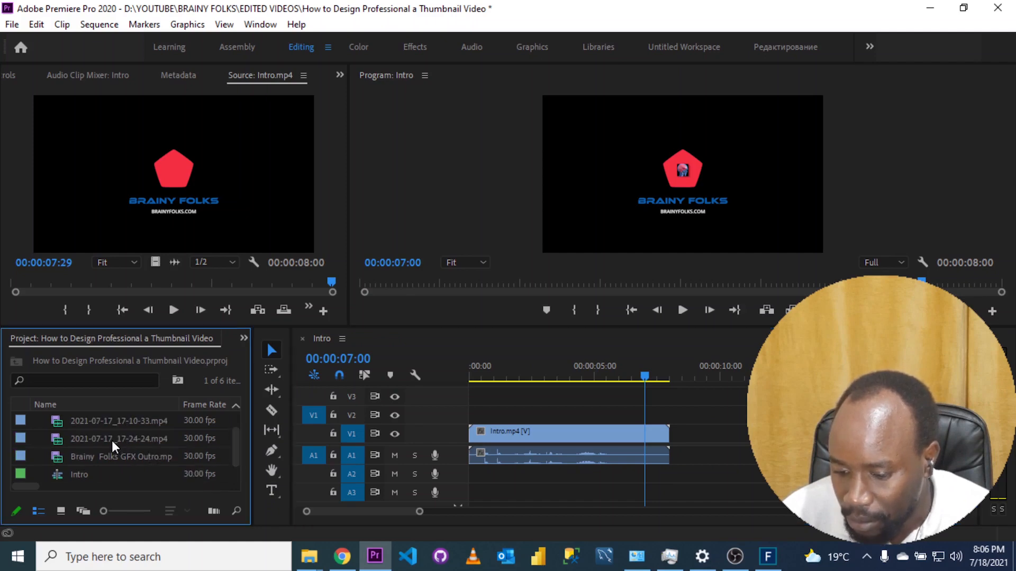
pyautogui.moveTo(108, 443); pyautogui.dragTo(724, 454)
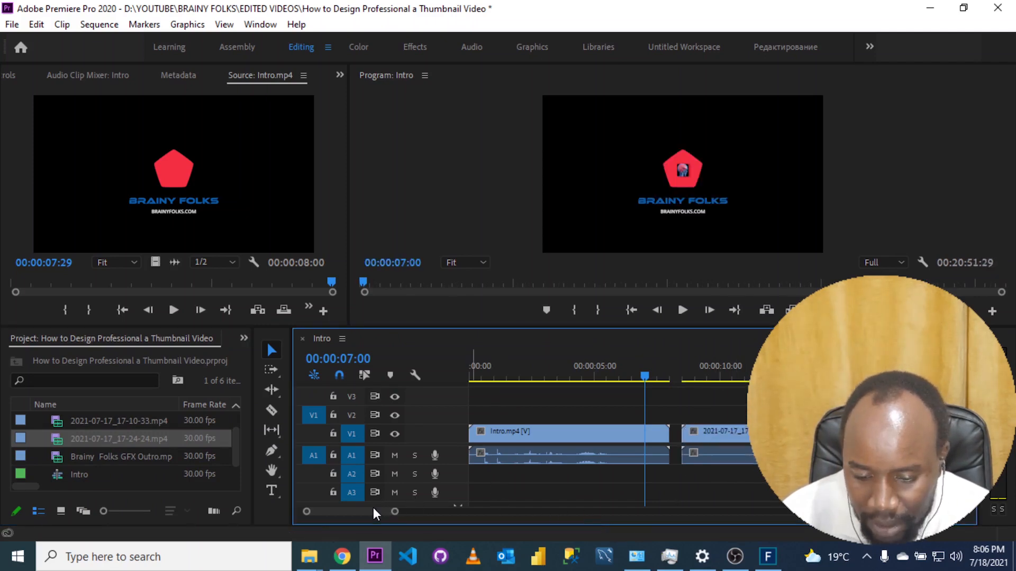
# - Add the 2021-07-17_17-10-33.mp4 clip to V1 and A1 after the end of the 2021-07-17_17-24-24.mp4 clip
pyautogui.moveTo(378, 512); pyautogui.dragTo(754, 489)
pyautogui.scroll(-3, 684, 470)
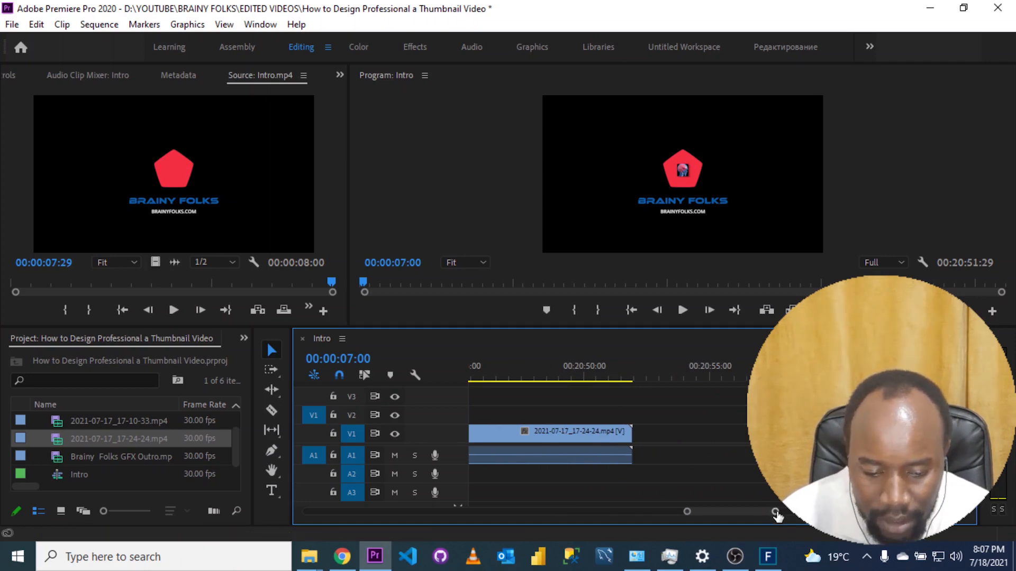
pyautogui.moveTo(773, 513); pyautogui.dragTo(484, 512)
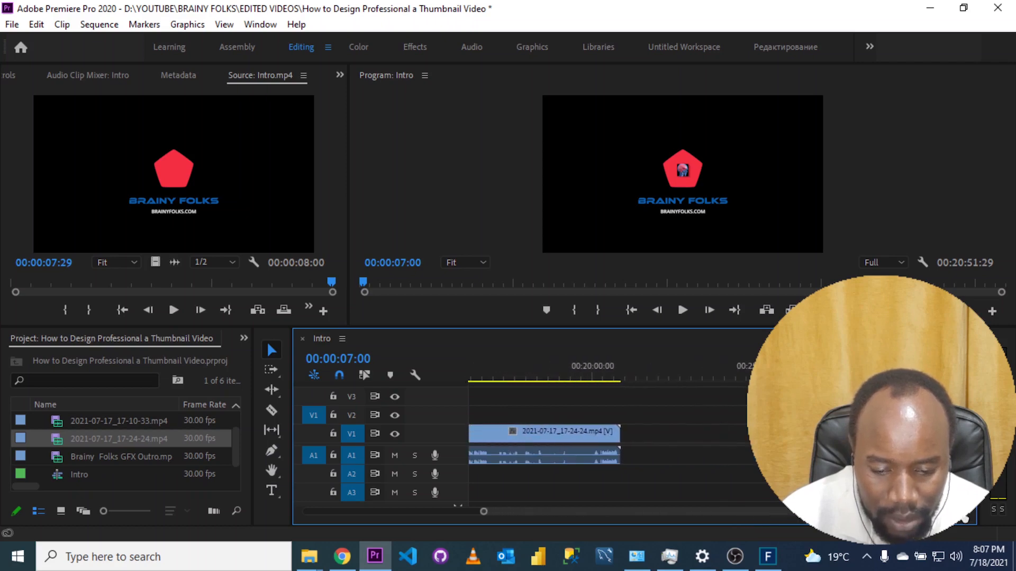
pyautogui.moveTo(914, 514); pyautogui.dragTo(955, 514)
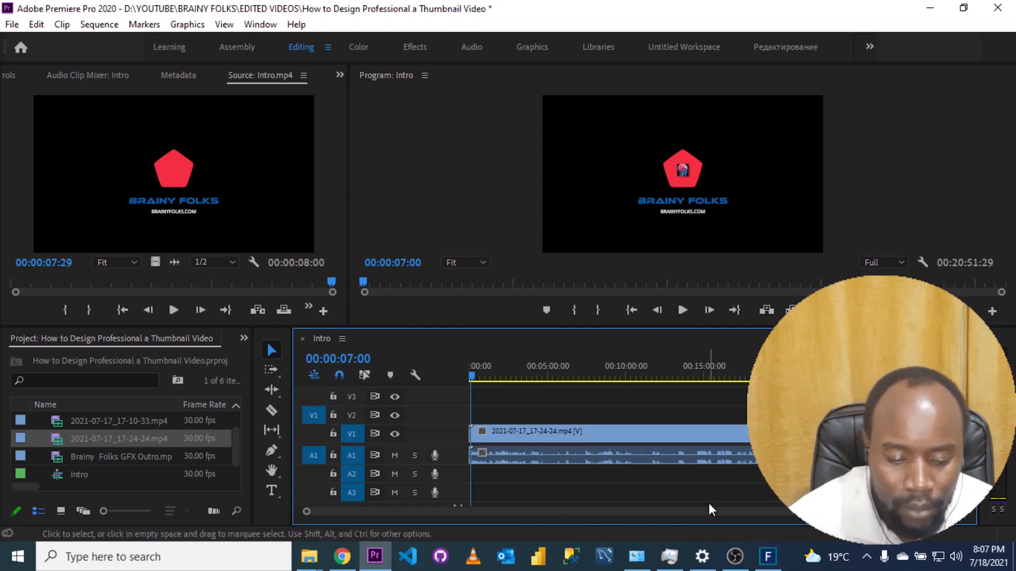
pyautogui.moveTo(88, 422); pyautogui.dragTo(814, 437)
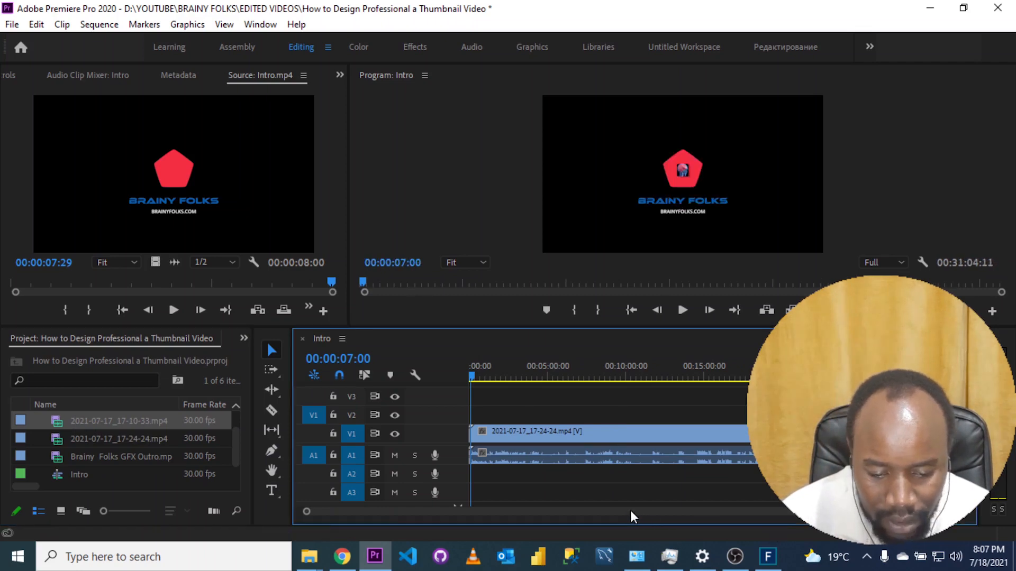
# - Review the recorded clips along the timeline, checking their separate video and audio parts and the end of the last clip
pyautogui.moveTo(630, 514); pyautogui.dragTo(514, 522)
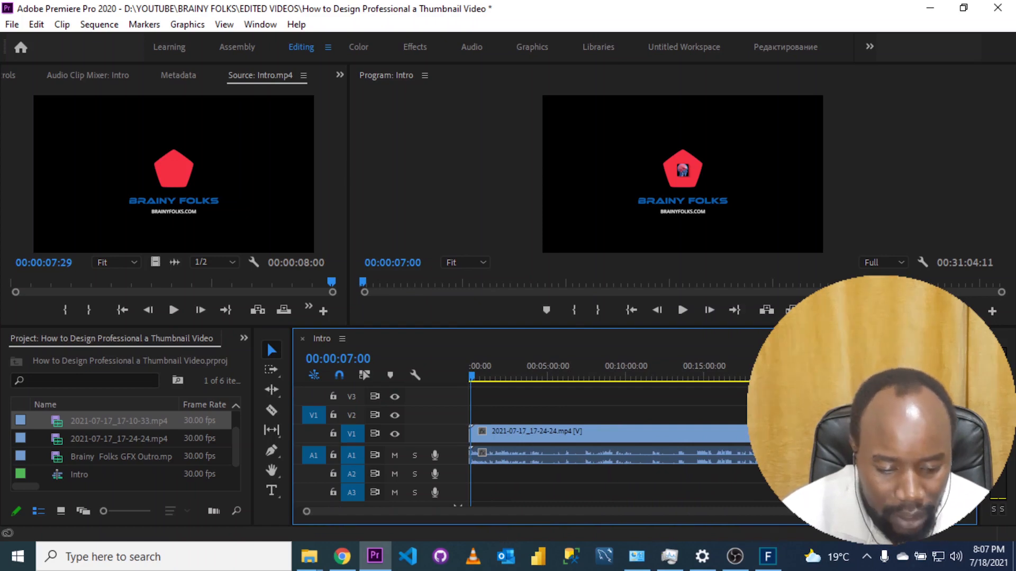
pyautogui.moveTo(828, 511); pyautogui.dragTo(660, 522)
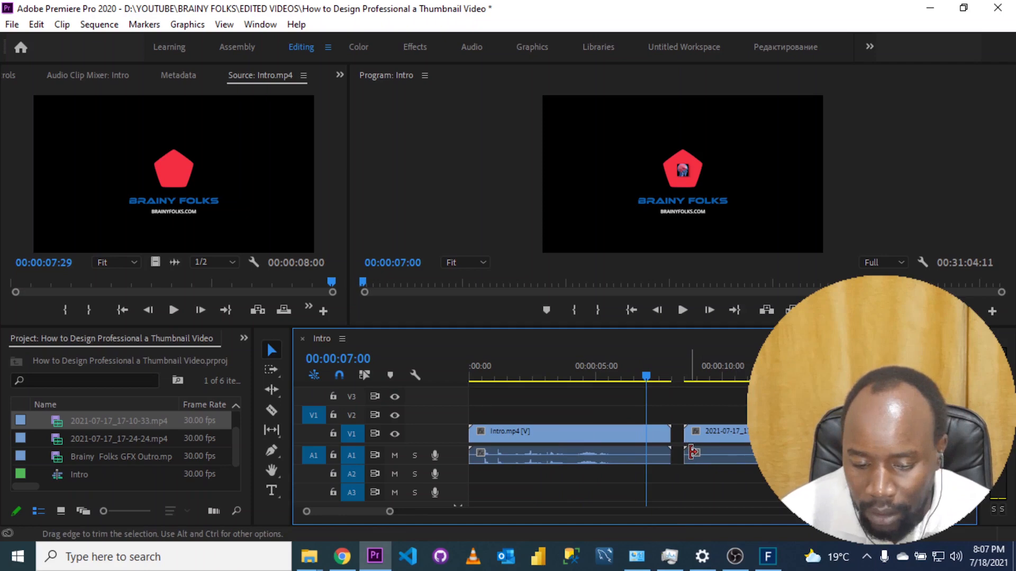
pyautogui.click(740, 435)
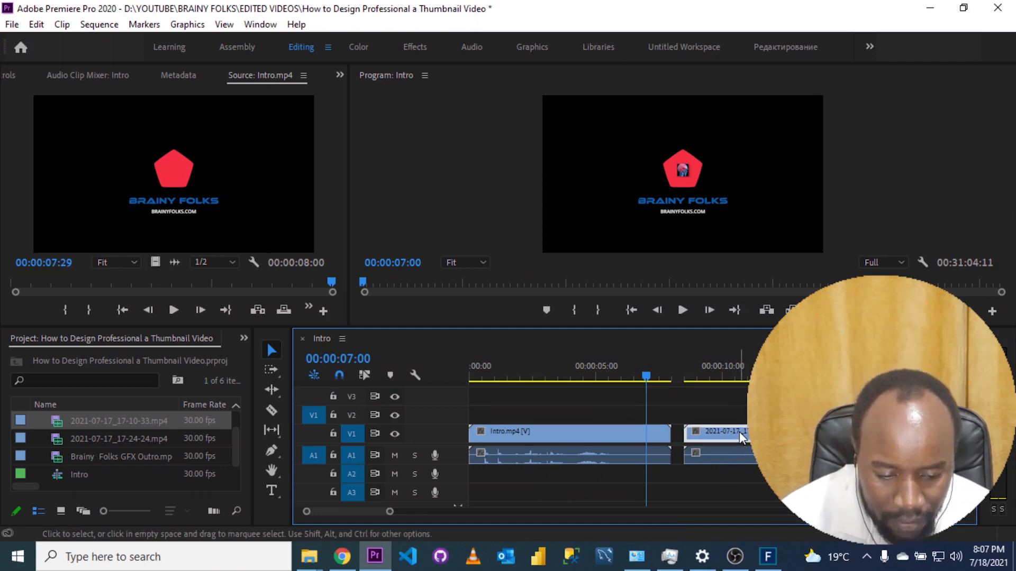
pyautogui.click(740, 451)
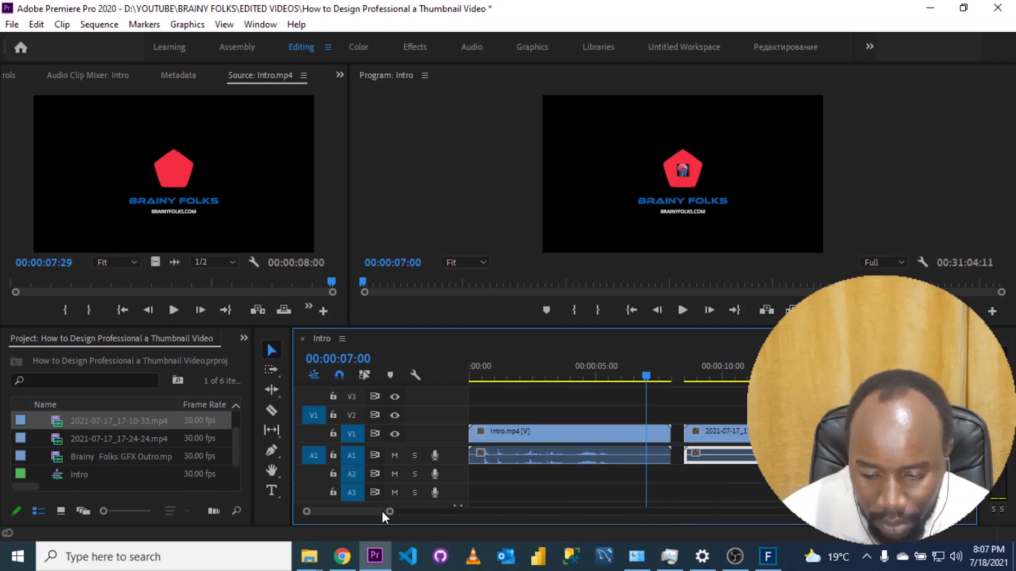
pyautogui.moveTo(381, 511); pyautogui.dragTo(842, 494)
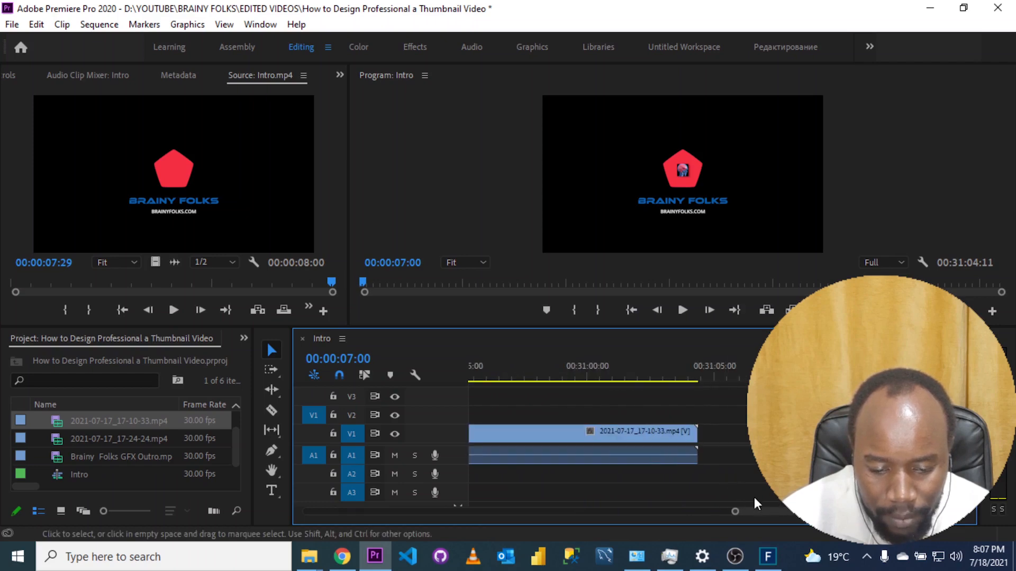
pyautogui.moveTo(765, 510); pyautogui.dragTo(622, 512)
pyautogui.moveTo(538, 516); pyautogui.dragTo(324, 517)
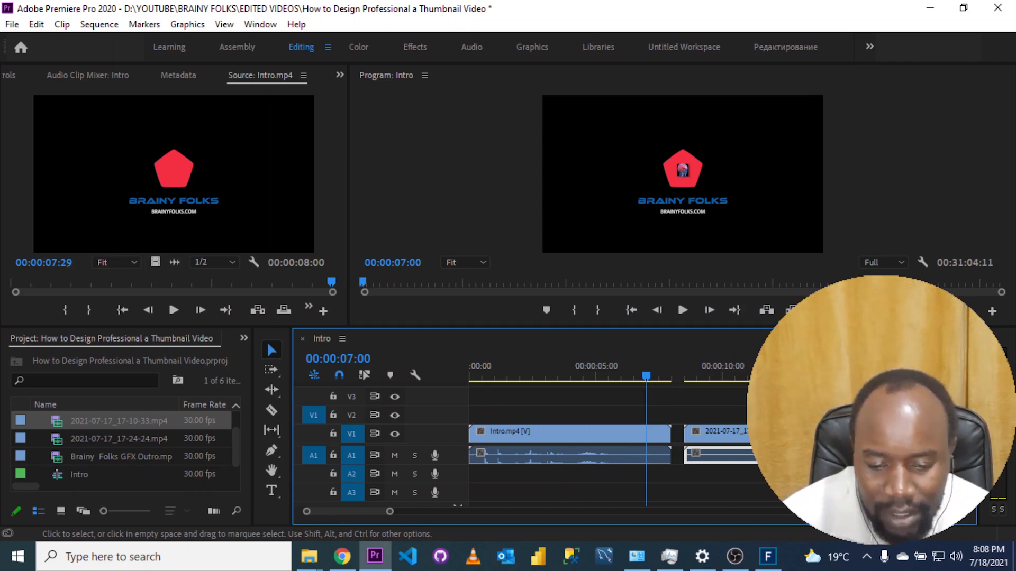
# - Cut the 2021-07-17_17-24-24.mp4 clip at 00:00:14:06 and delete the video and audio before the cut
pyautogui.moveTo(647, 377); pyautogui.dragTo(828, 398)
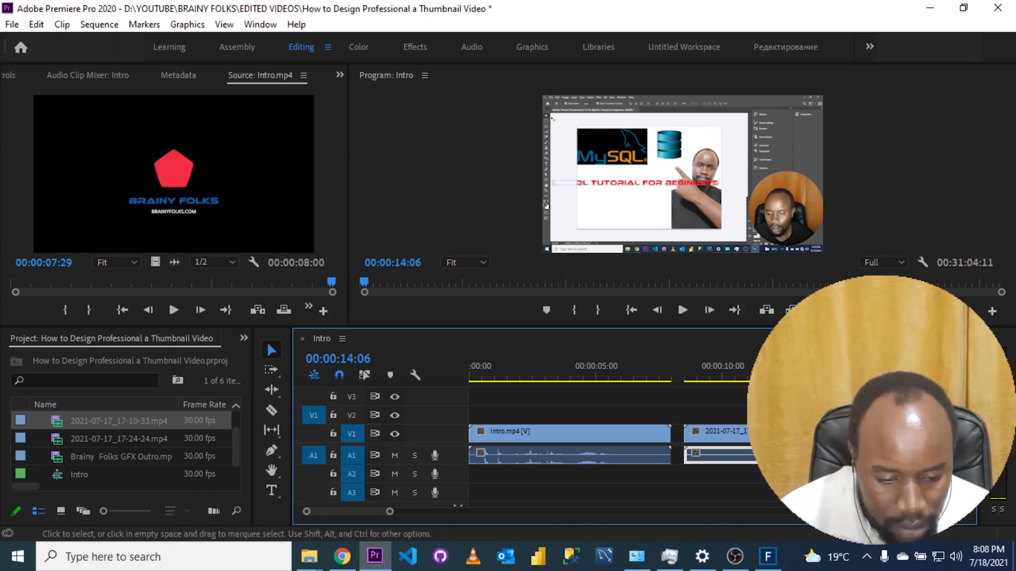
pyautogui.click(793, 434)
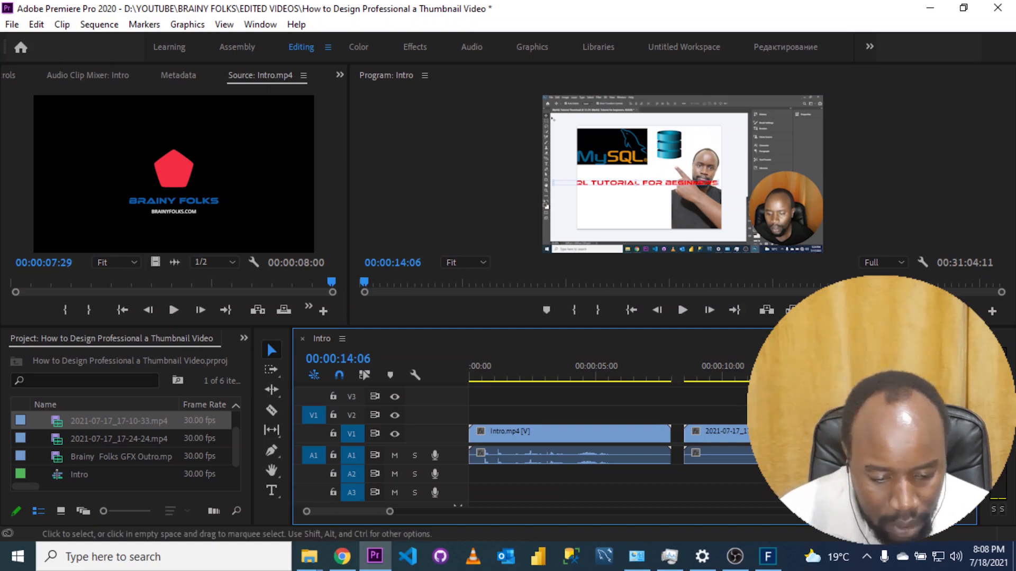
pyautogui.click(794, 434)
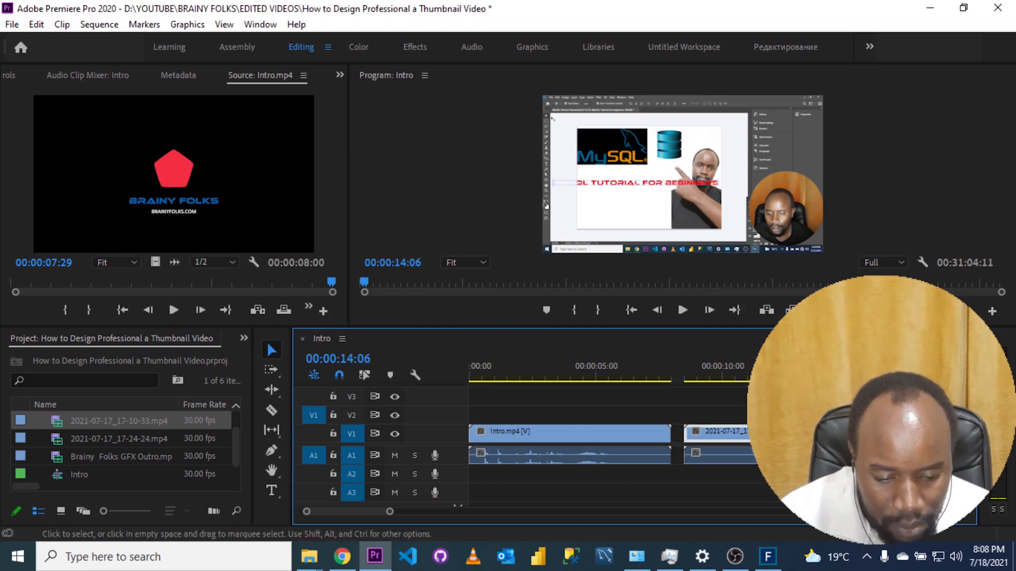
pyautogui.press('Delete')
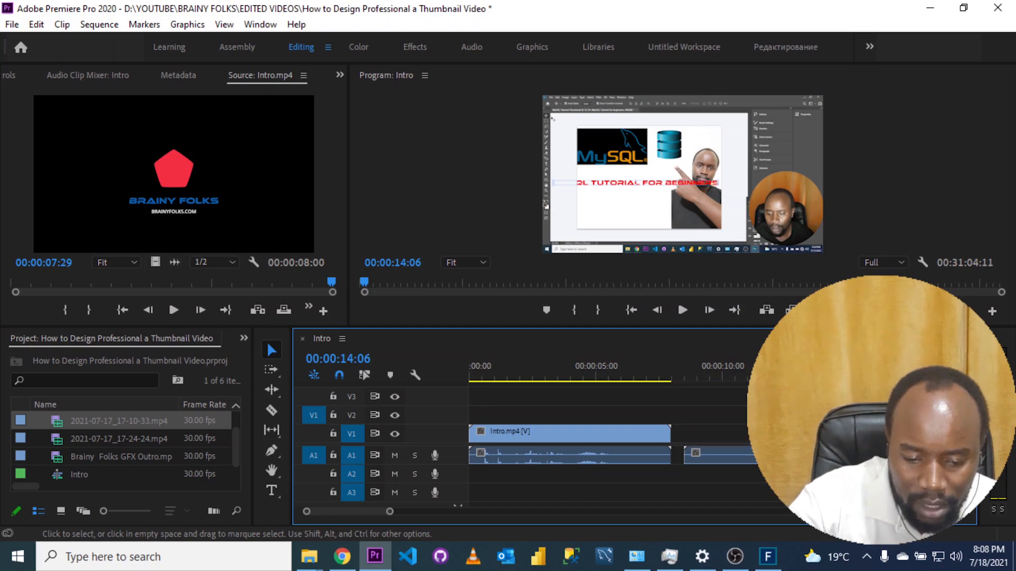
pyautogui.click(758, 458)
pyautogui.press('Delete')
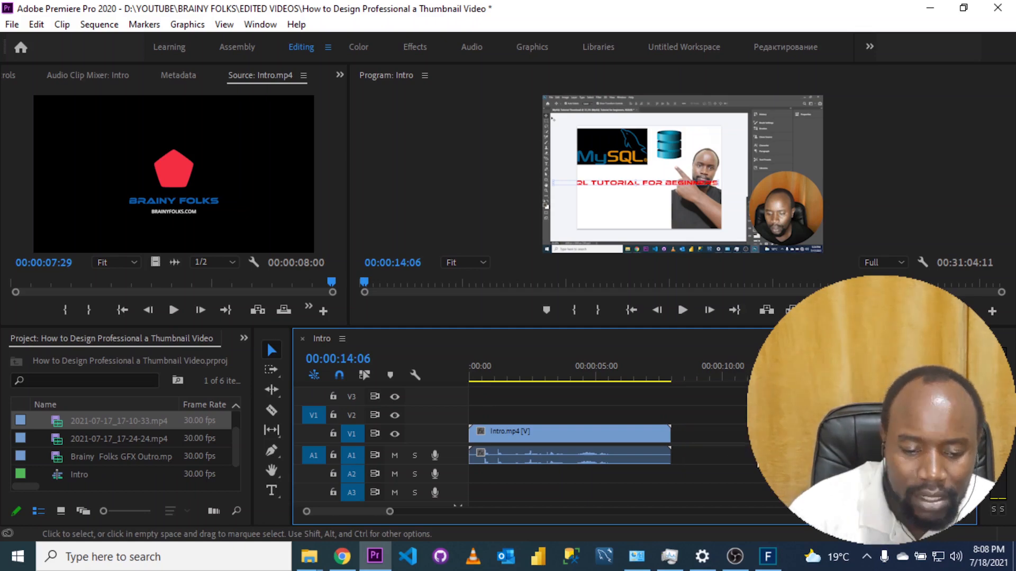
# - Close the gap after Intro.mp4 and move the playhead to 00:00:09:14
pyautogui.click(728, 434)
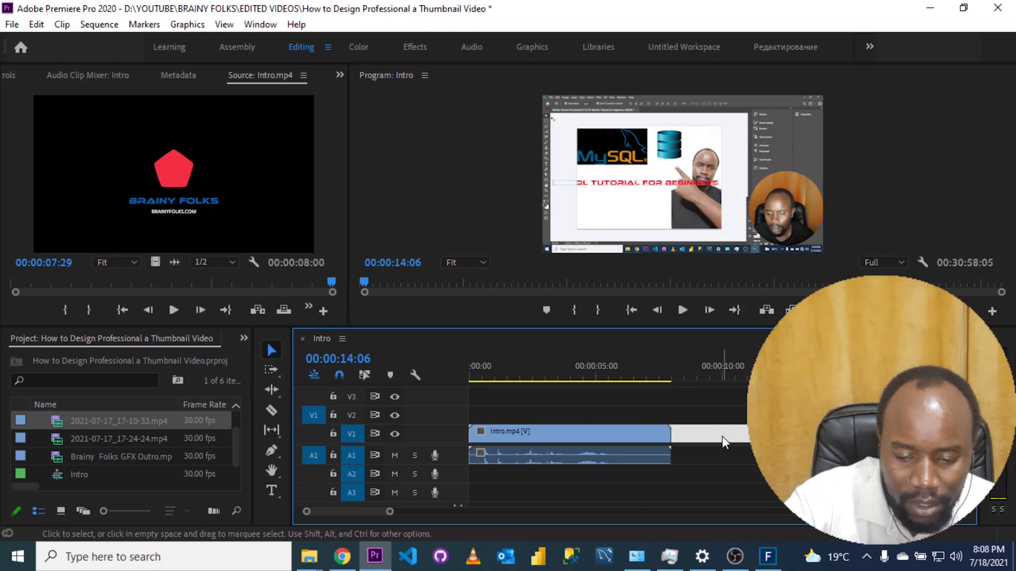
pyautogui.press('Delete')
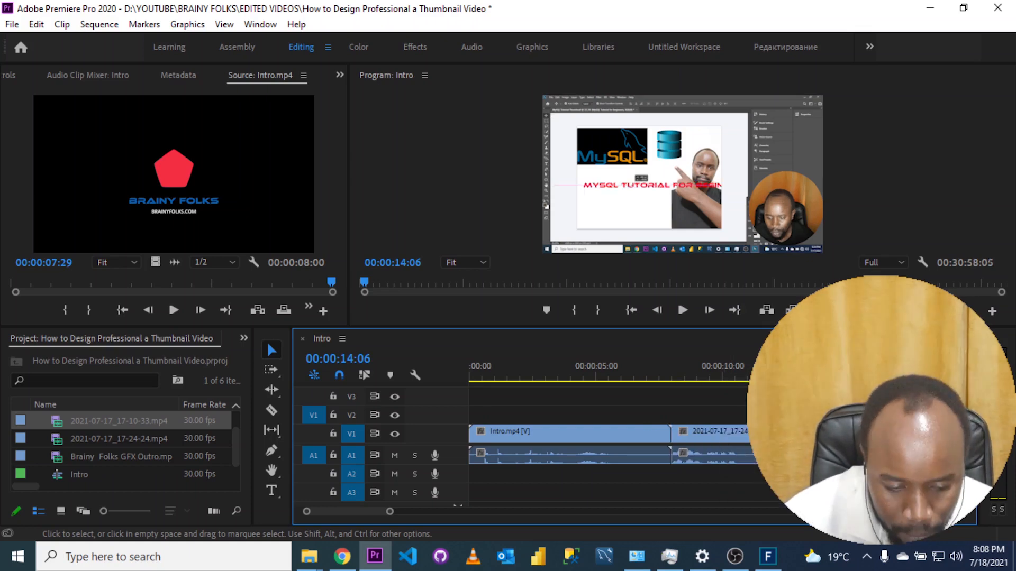
pyautogui.moveTo(764, 379); pyautogui.dragTo(709, 378)
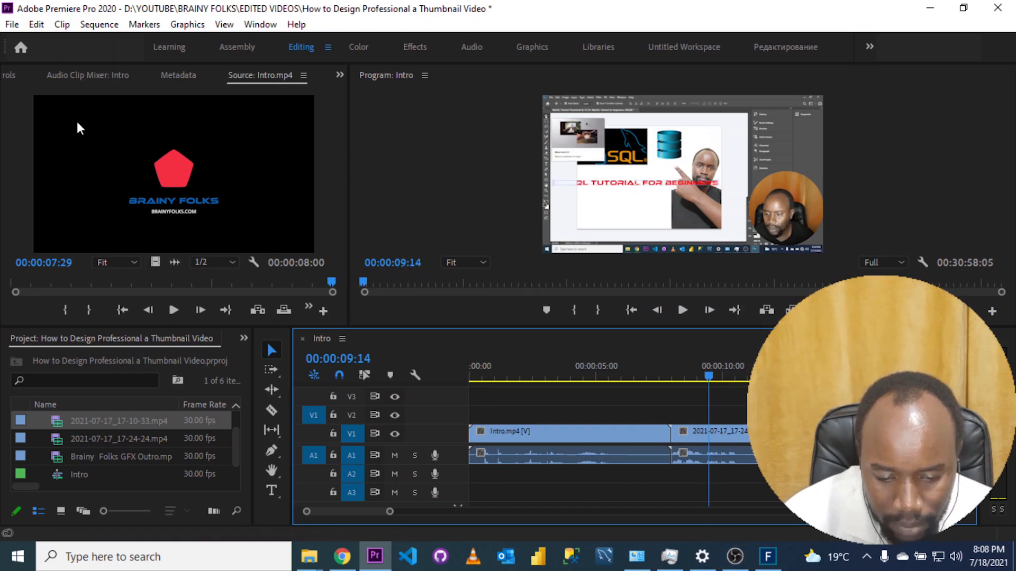
# - Set the default audio output to Headphones (Conexant ISST Audio) in the Audio Hardware preferences, accepting the device change
pyautogui.click(37, 24)
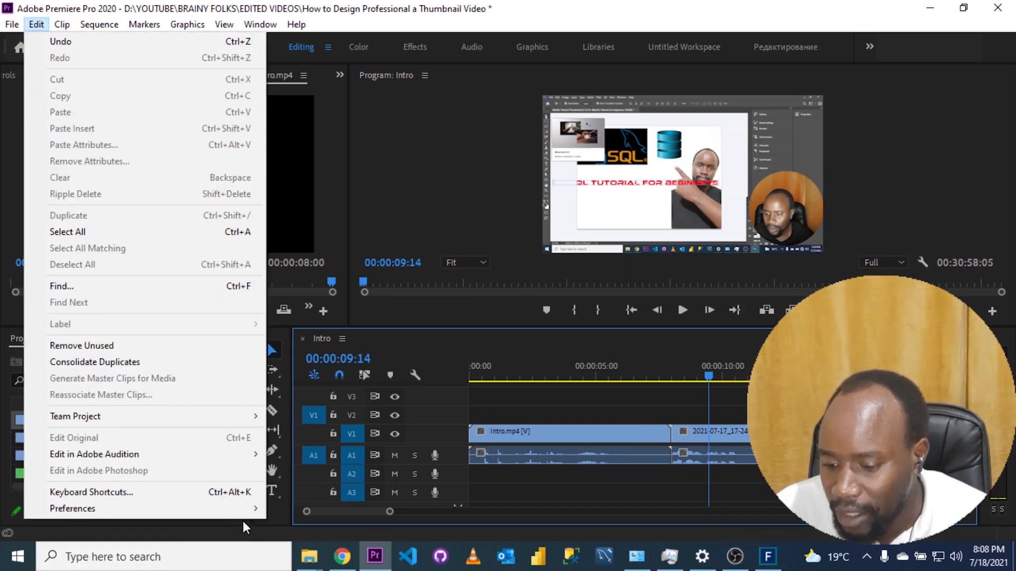
pyautogui.moveTo(243, 509)
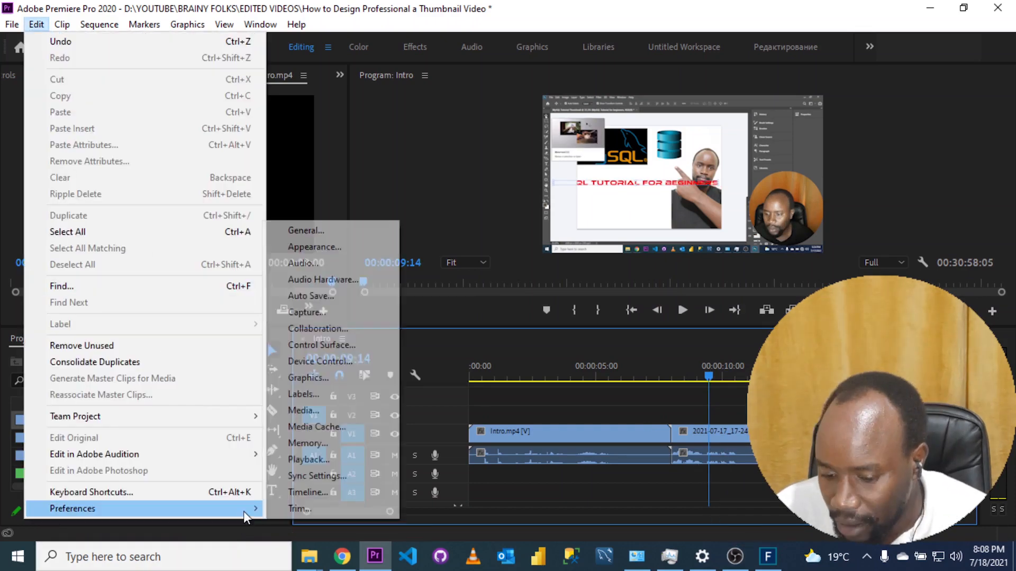
pyautogui.click(331, 281)
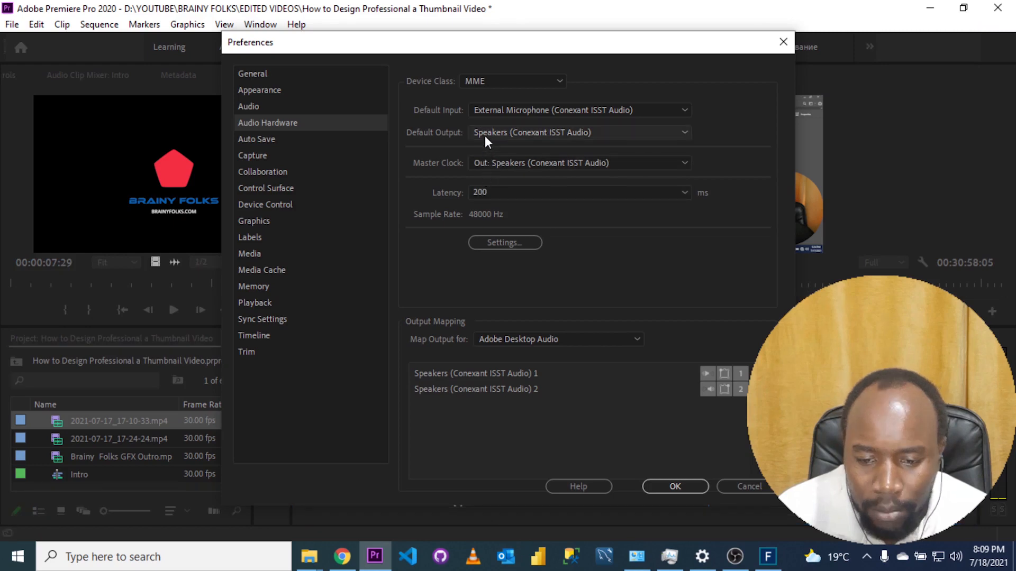
pyautogui.click(485, 135)
pyautogui.click(492, 152)
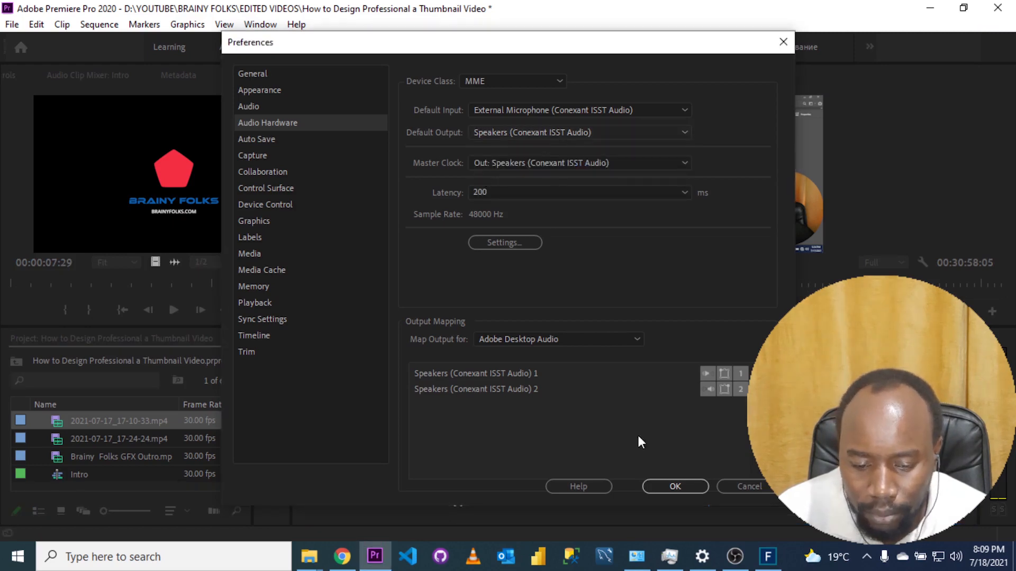
pyautogui.click(675, 487)
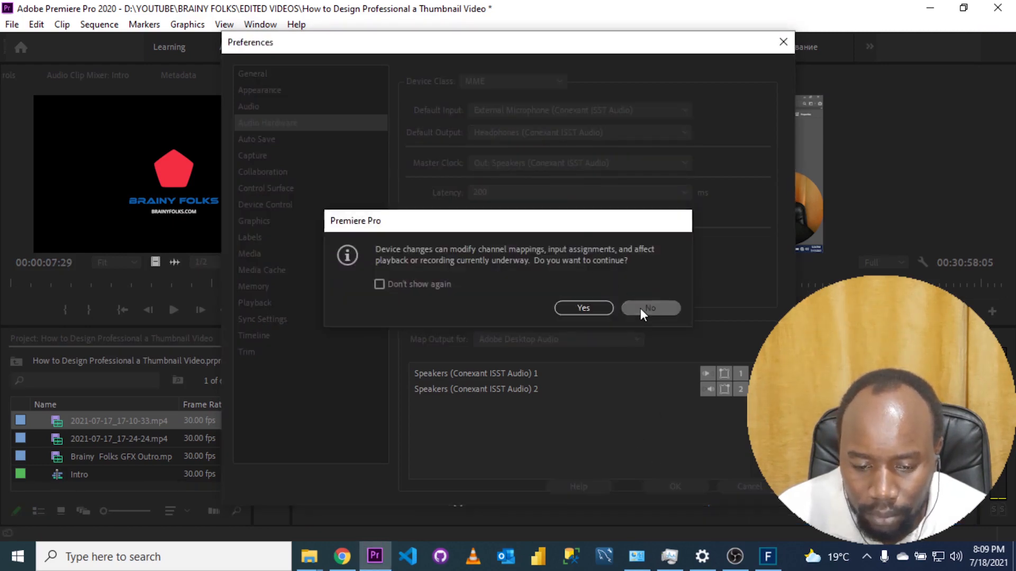
pyautogui.click(640, 308)
pyautogui.click(509, 131)
pyautogui.click(504, 144)
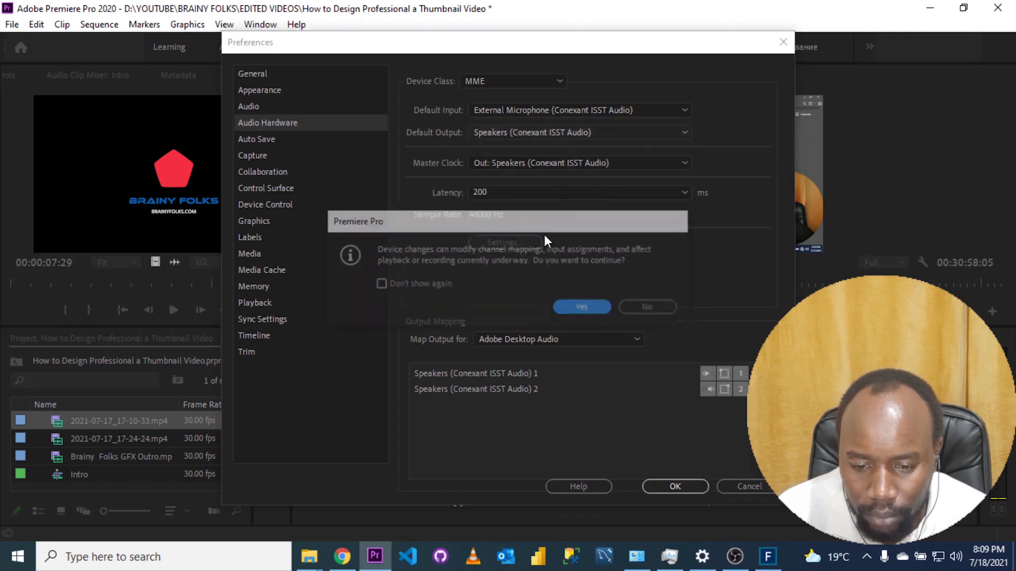
pyautogui.click(584, 307)
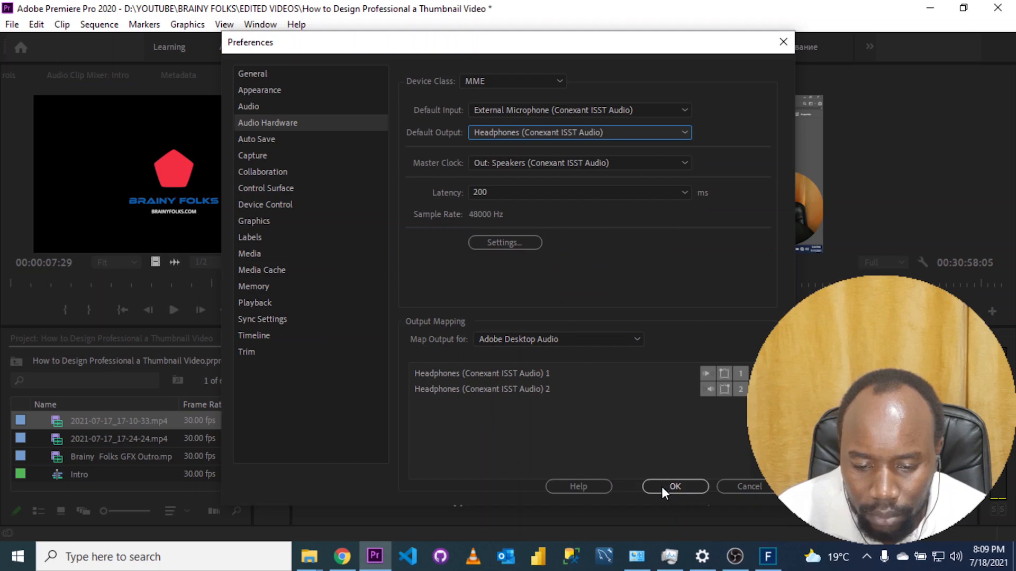
pyautogui.click(667, 489)
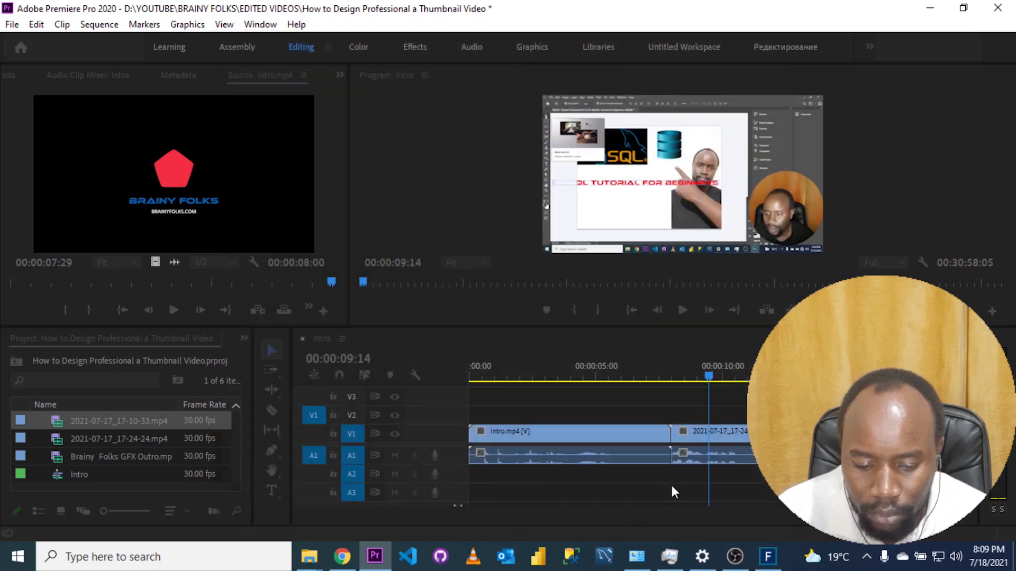
# - Play the transition from Intro.mp4 into the following recorded clip, starting from 00:00:08:00
pyautogui.moveTo(707, 379); pyautogui.dragTo(675, 379)
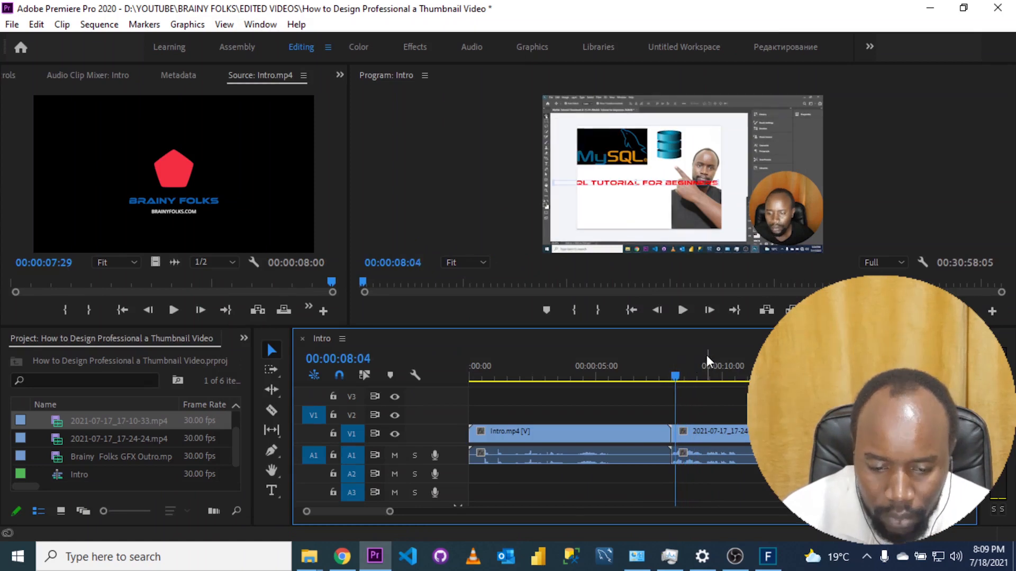
pyautogui.moveTo(675, 381); pyautogui.dragTo(671, 377)
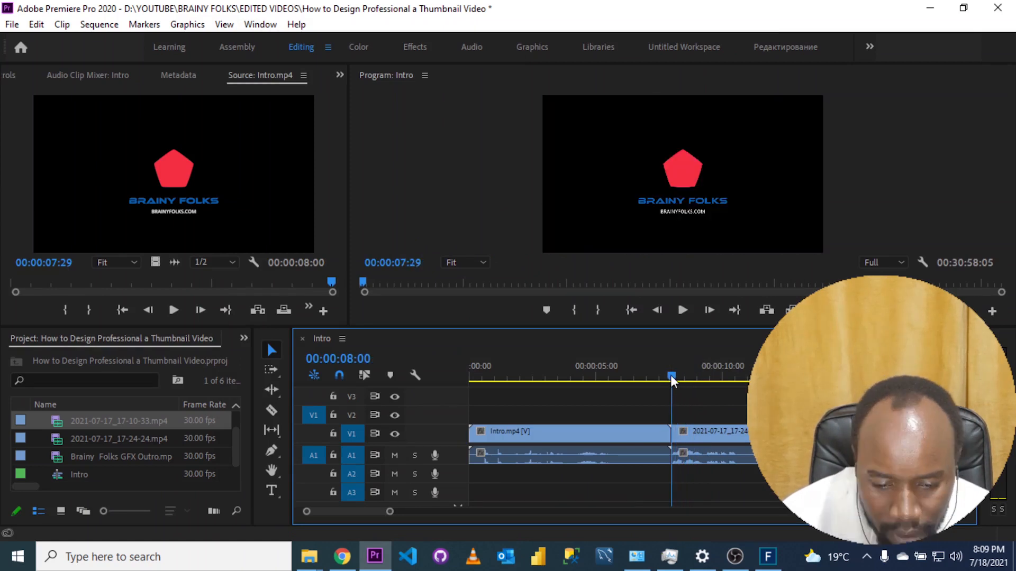
pyautogui.click(682, 309)
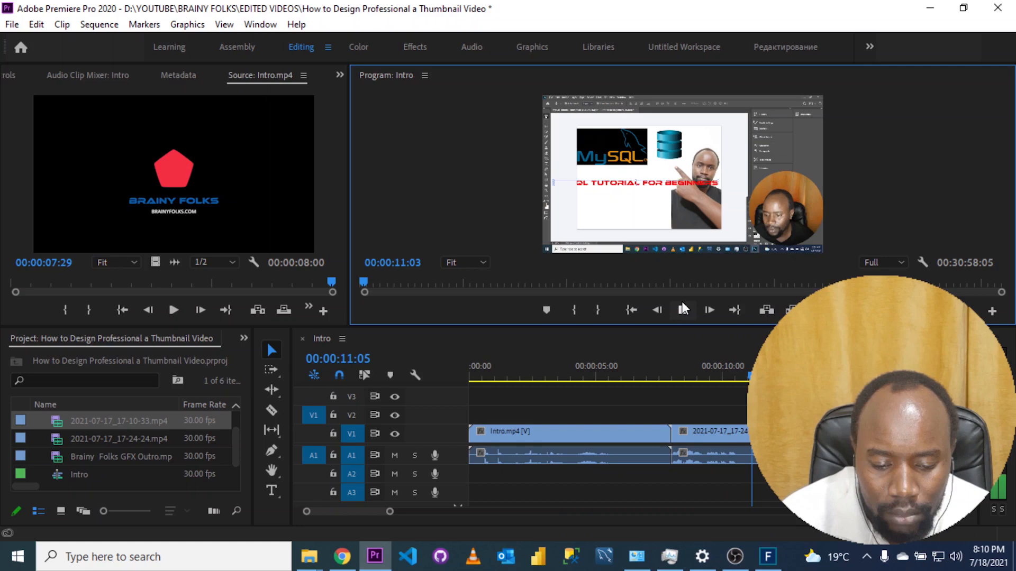
pyautogui.click(682, 310)
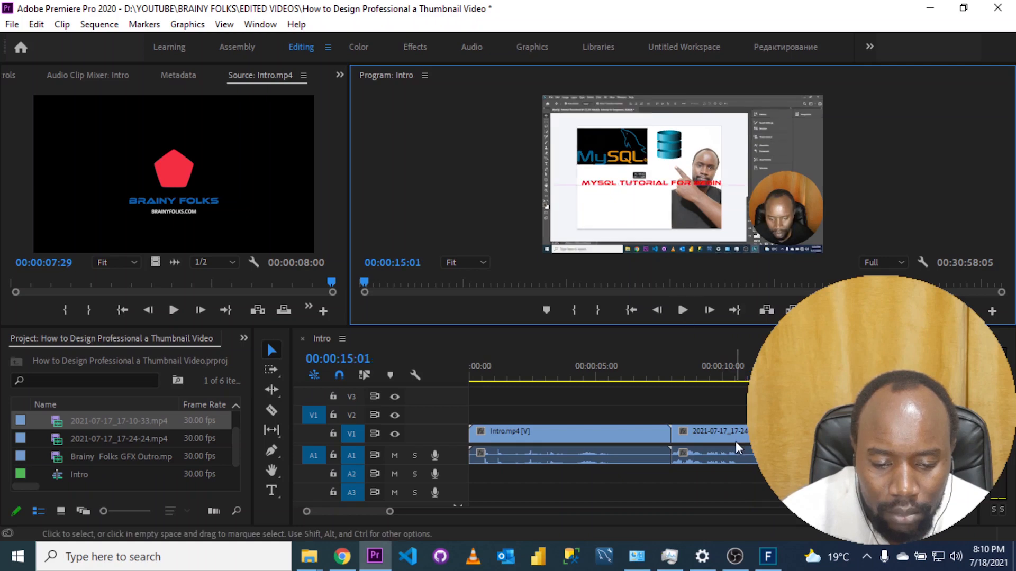
# - Move all the recorded clips after Intro.mp4 forward together so that 2021-07-17_17-24-24.mp4 starts at about 00:25:00:00
pyautogui.moveTo(723, 414); pyautogui.dragTo(739, 472)
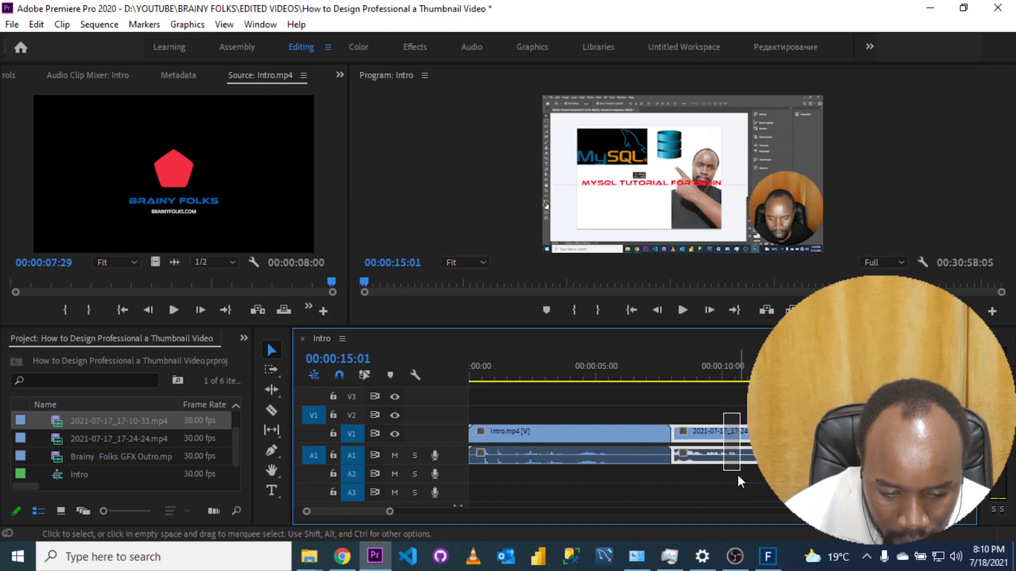
pyautogui.moveTo(737, 474); pyautogui.dragTo(737, 475)
pyautogui.press('\\')
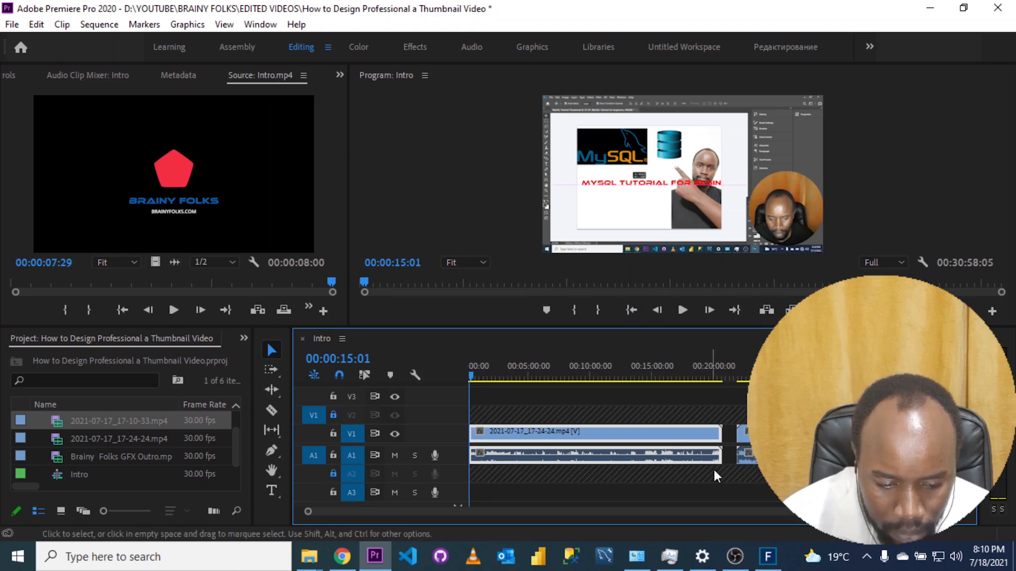
pyautogui.hscroll(2, 622, 453)
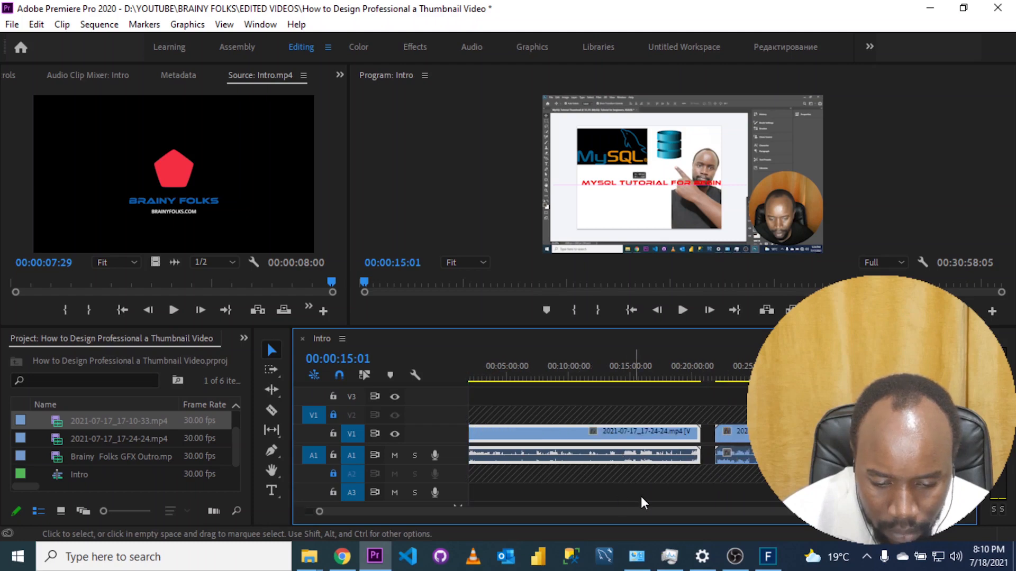
pyautogui.hscroll(-2, 459, 510)
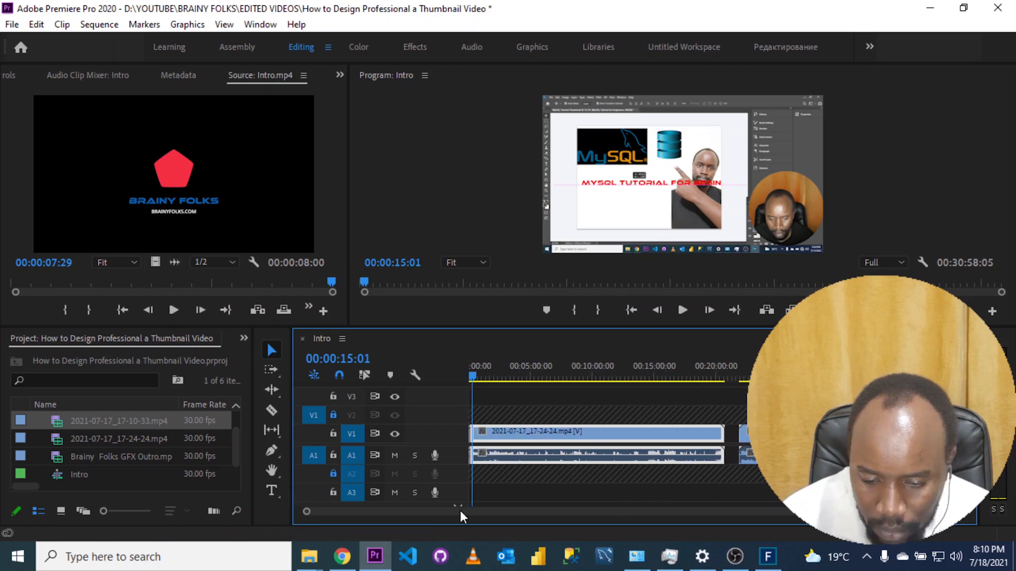
pyautogui.click(593, 430)
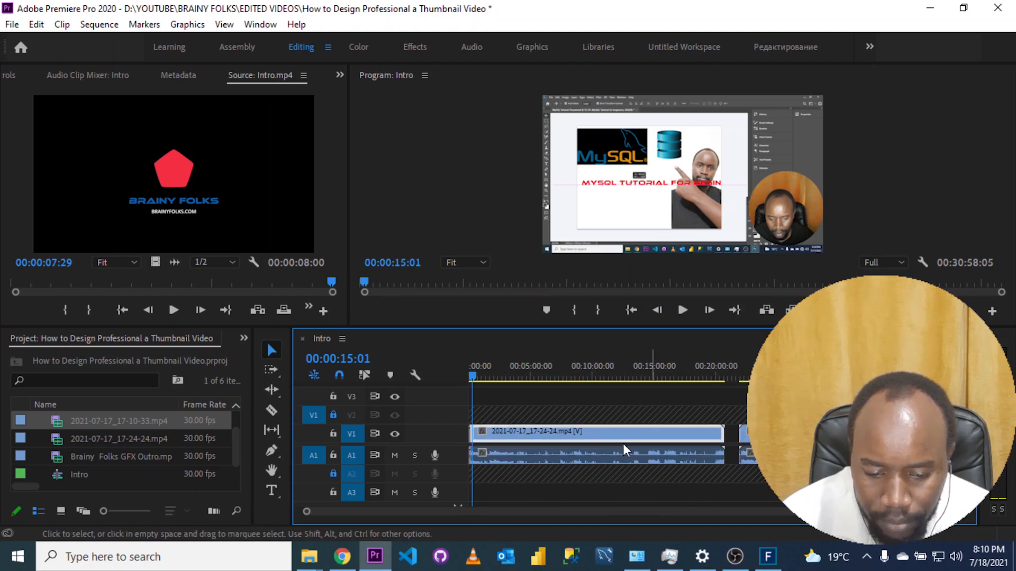
pyautogui.click(270, 370)
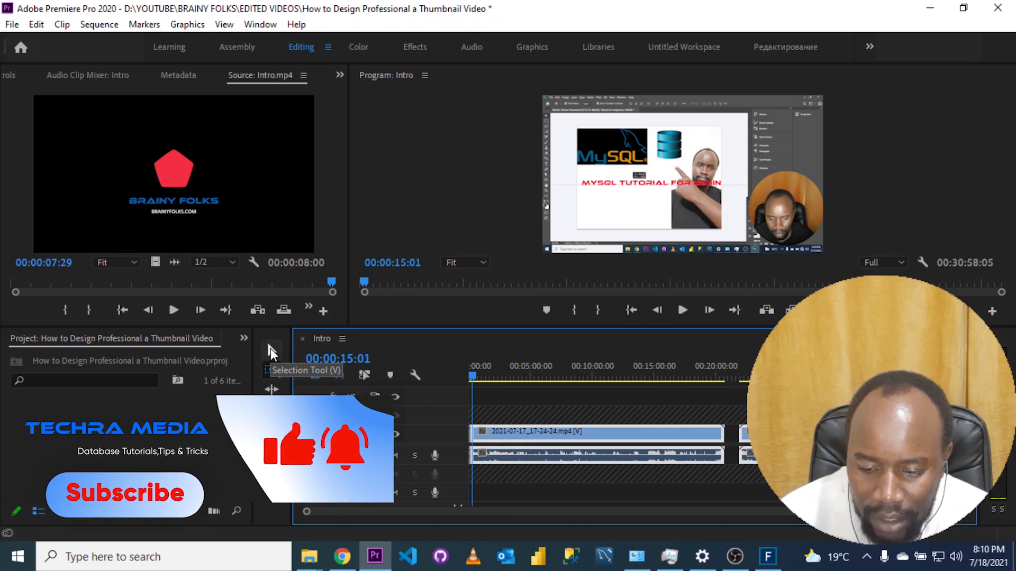
pyautogui.moveTo(575, 435); pyautogui.dragTo(894, 435)
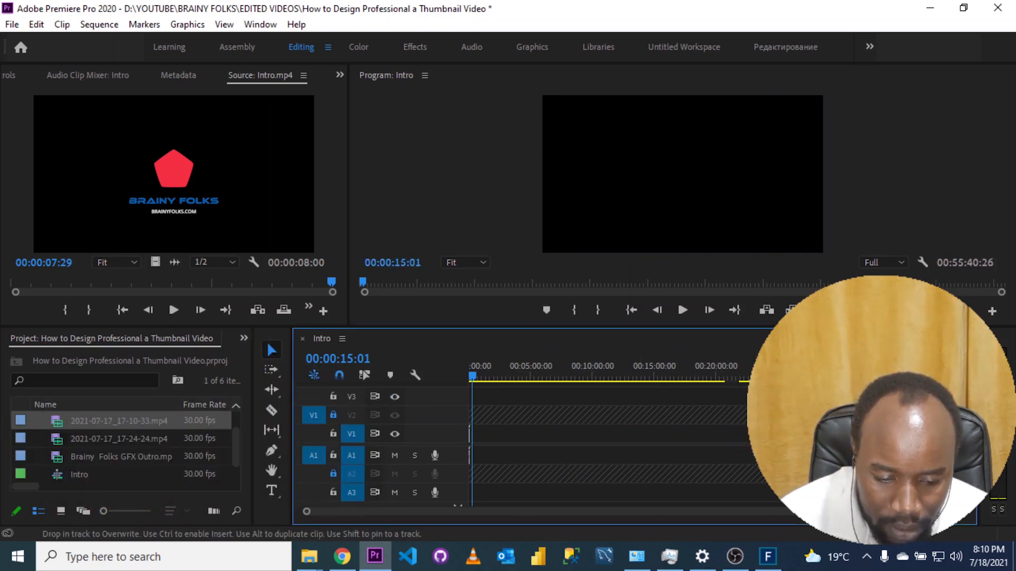
pyautogui.moveTo(623, 511); pyautogui.dragTo(764, 506)
pyautogui.click(829, 435)
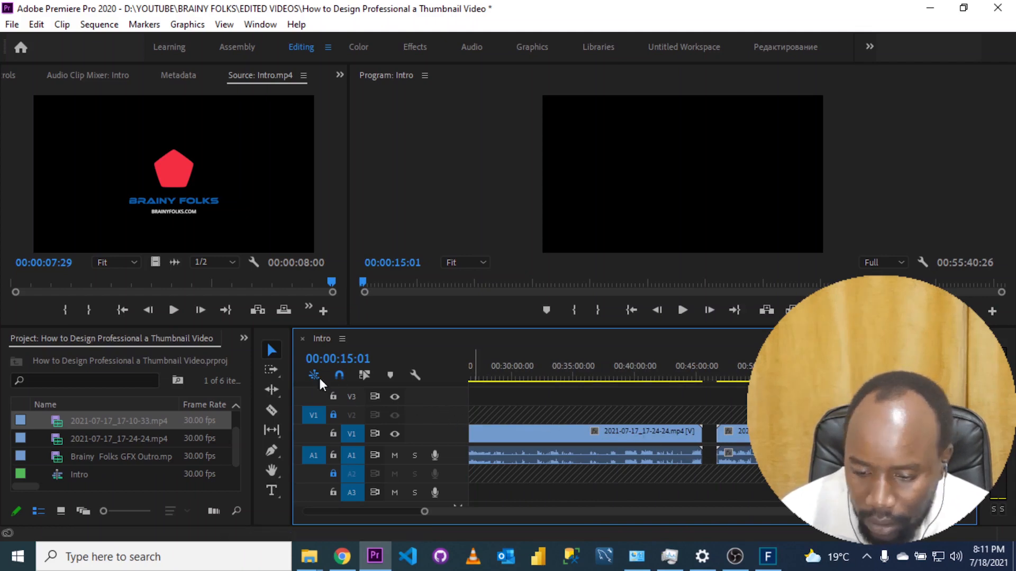
# - Move the 2021-07-17_17-10-33.mp4 clip with its audio ahead of 2021-07-17_17-24-24.mp4, placing it shortly after Intro.mp4
pyautogui.click(272, 371)
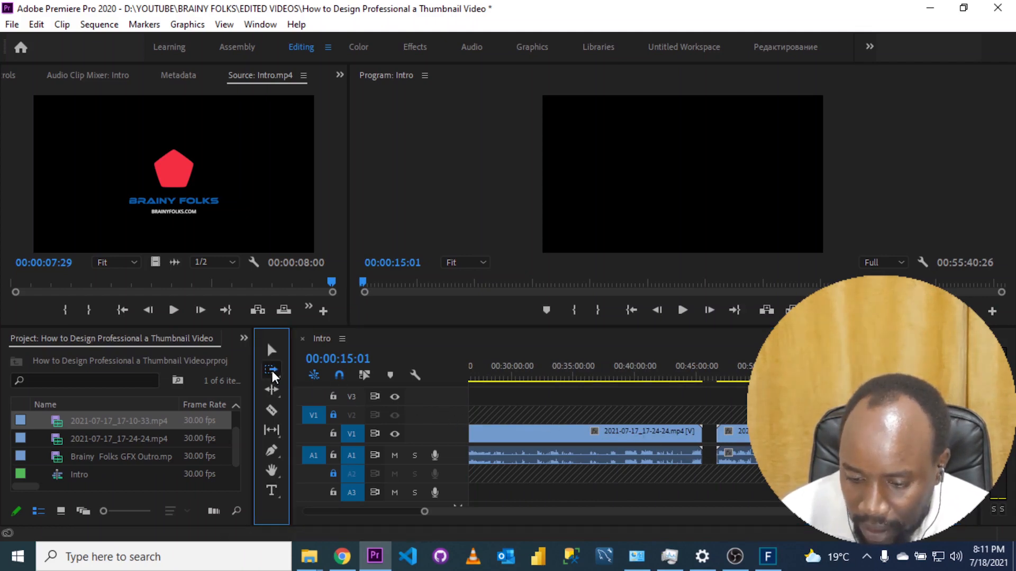
pyautogui.click(726, 458)
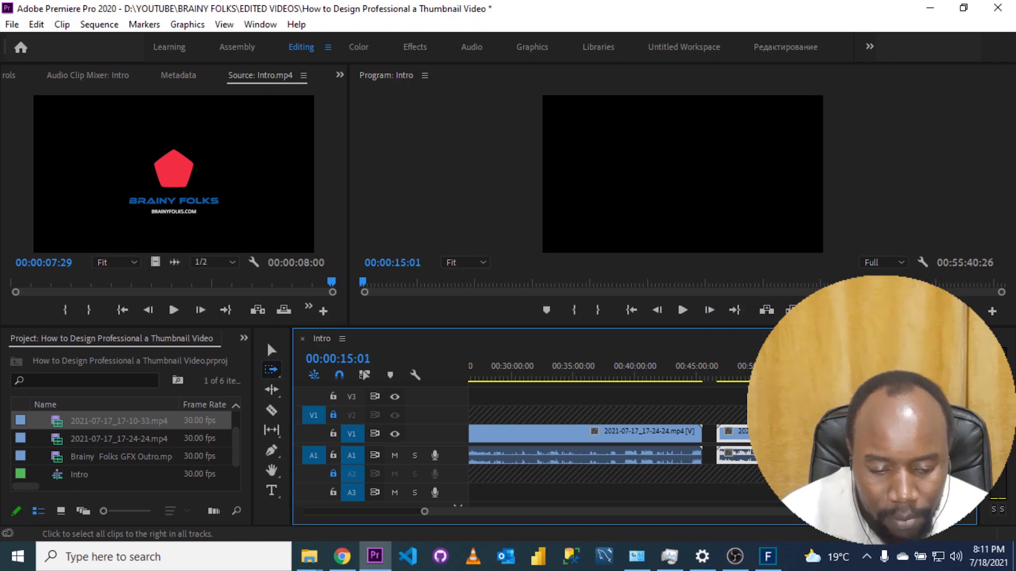
pyautogui.press('v')
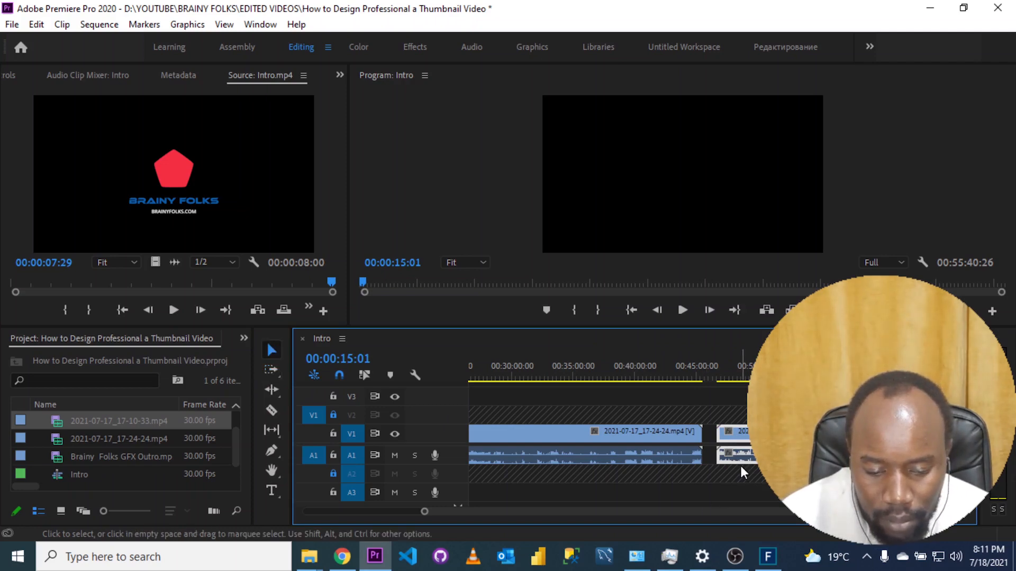
pyautogui.hscroll(-5, 705, 469)
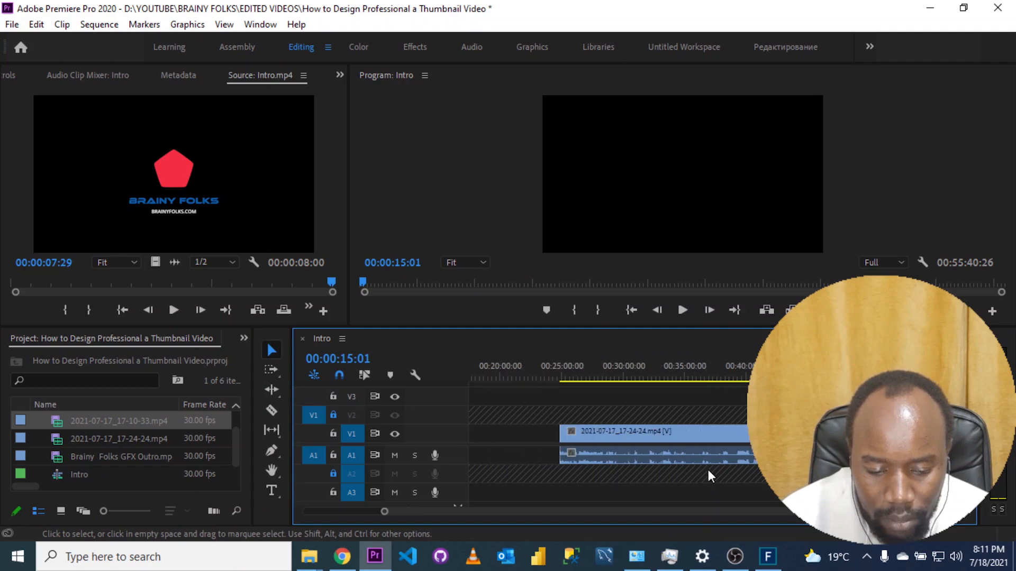
pyautogui.hscroll(-2, 608, 445)
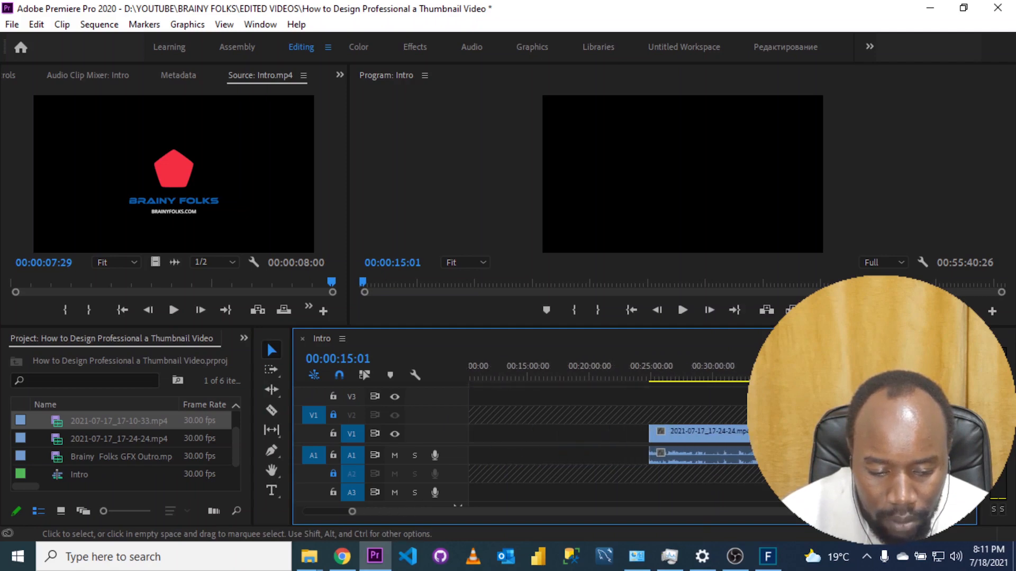
pyautogui.moveTo(933, 432); pyautogui.dragTo(459, 429)
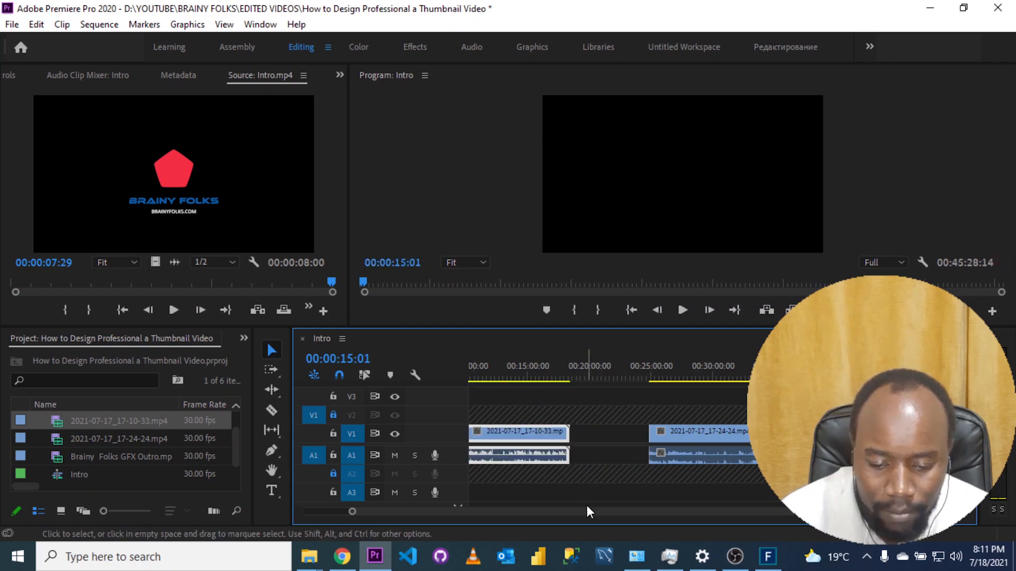
pyautogui.hscroll(-3, 570, 506)
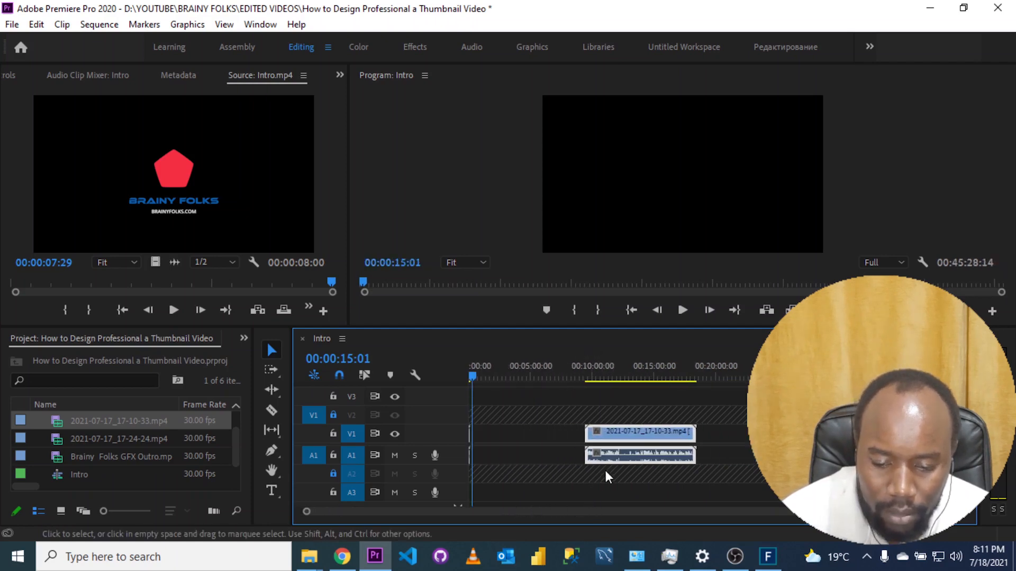
pyautogui.moveTo(623, 435); pyautogui.dragTo(512, 437)
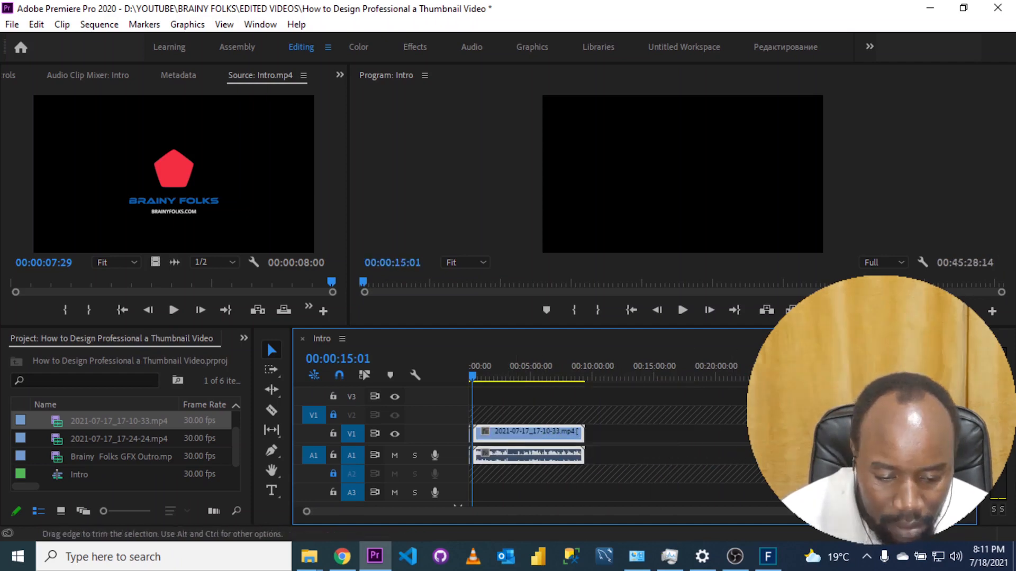
# - Move the 2021-07-17_17-24-24.mp4 clip with its audio back to shortly after the end of 2021-07-17_17-10-33.mp4
pyautogui.press('a')
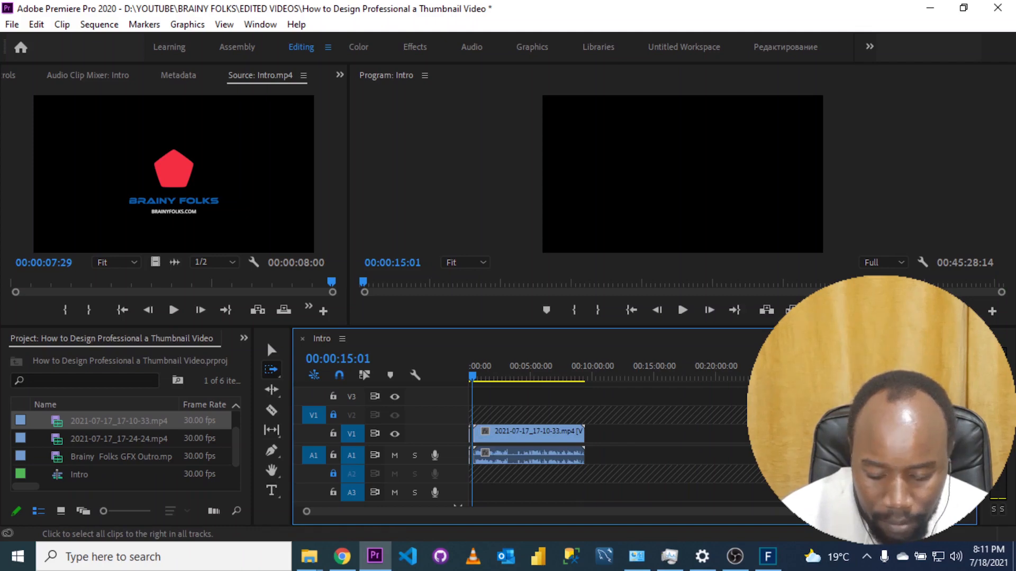
pyautogui.press('v')
pyautogui.moveTo(119, 439); pyautogui.dragTo(686, 466)
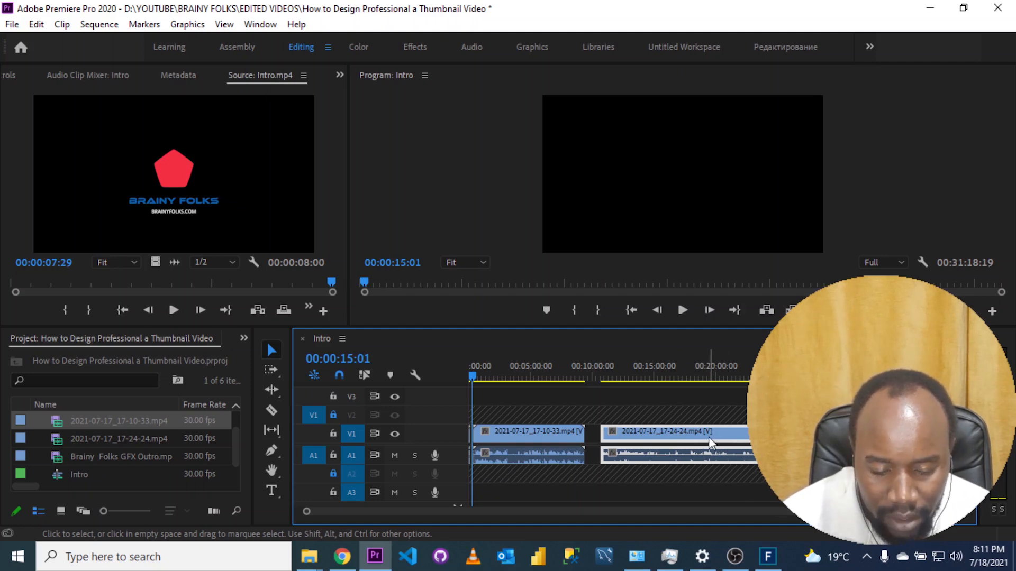
pyautogui.press('a')
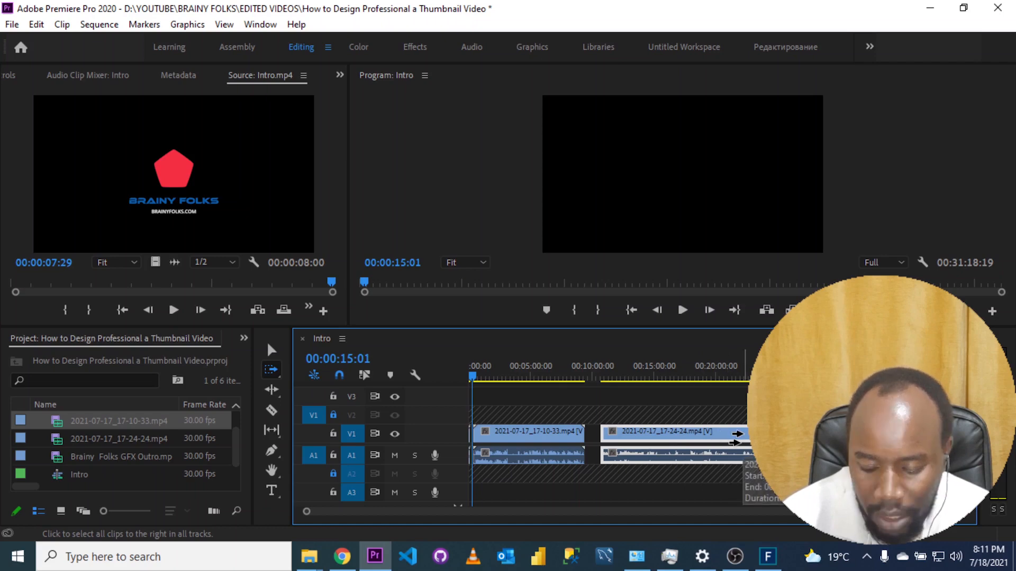
pyautogui.press('v')
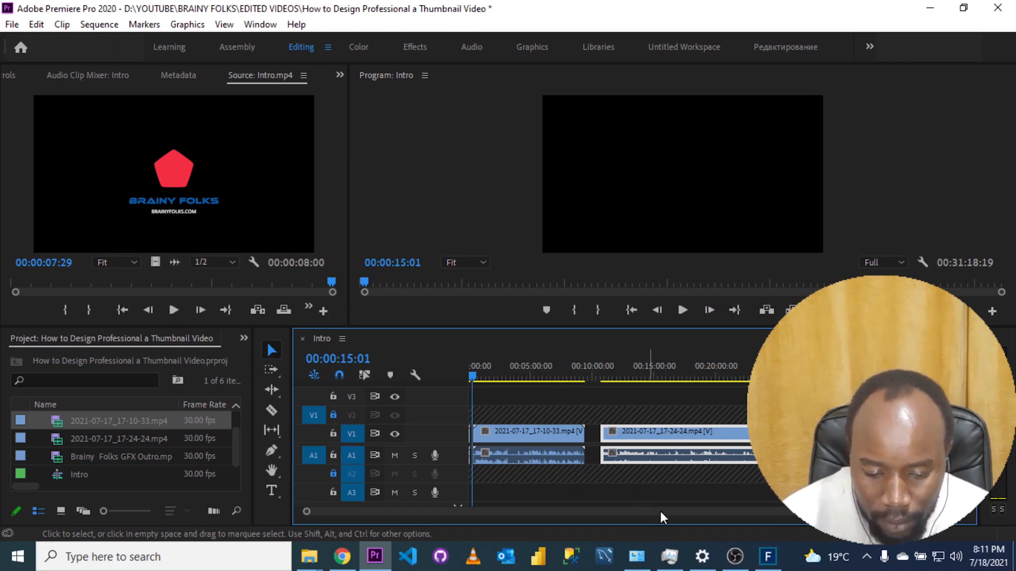
# - Close the gap between Intro.mp4 and the 2021-07-17_17-10-33.mp4 clip
pyautogui.moveTo(964, 512); pyautogui.dragTo(543, 515)
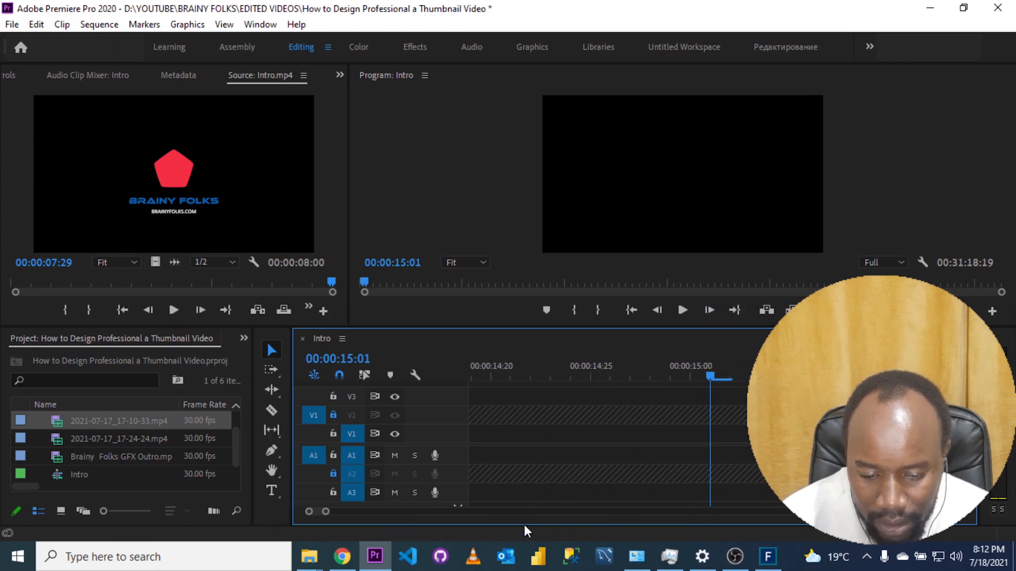
pyautogui.scroll(3, 558, 474)
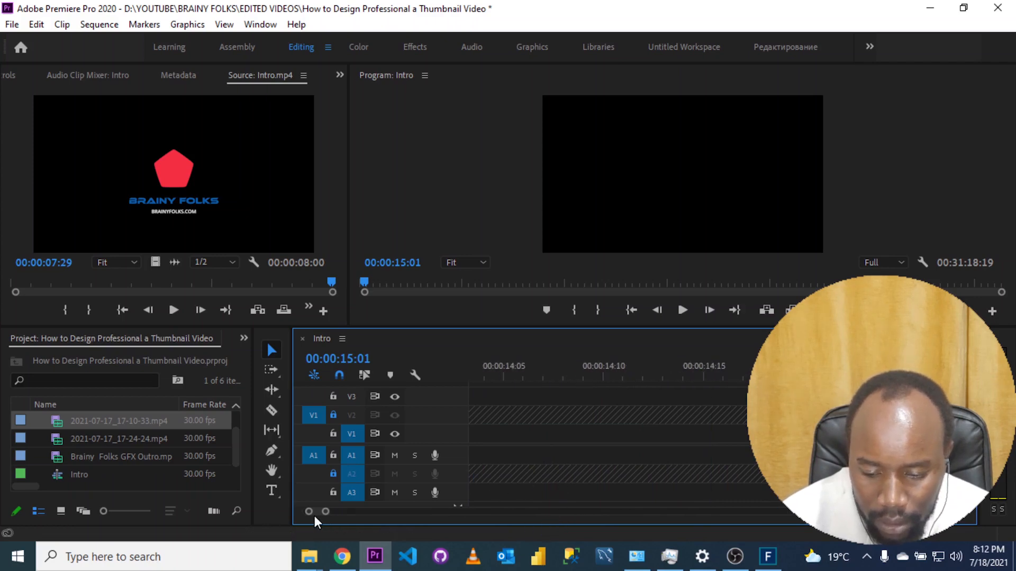
pyautogui.moveTo(314, 512); pyautogui.dragTo(298, 512)
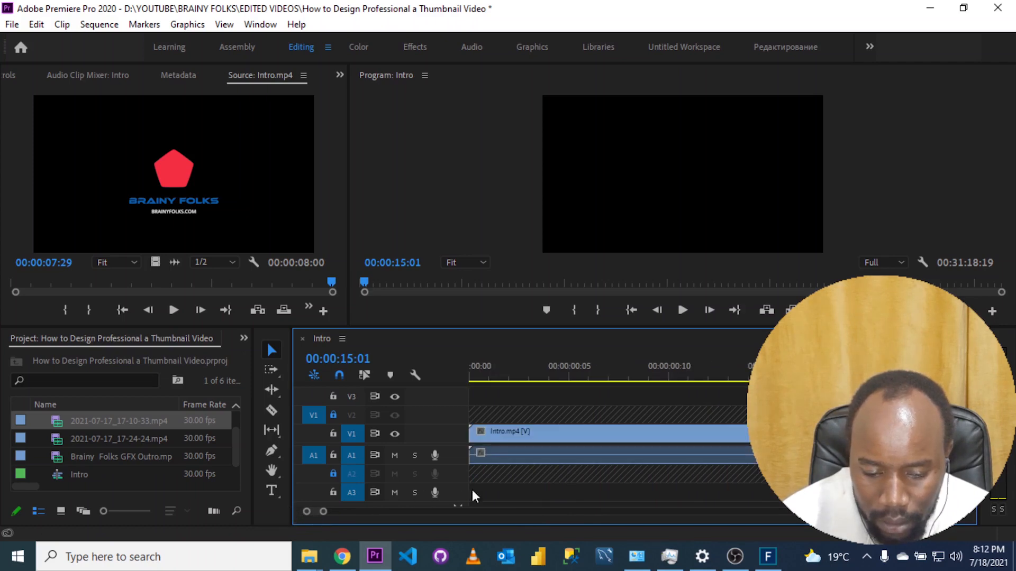
pyautogui.scroll(-5, 557, 453)
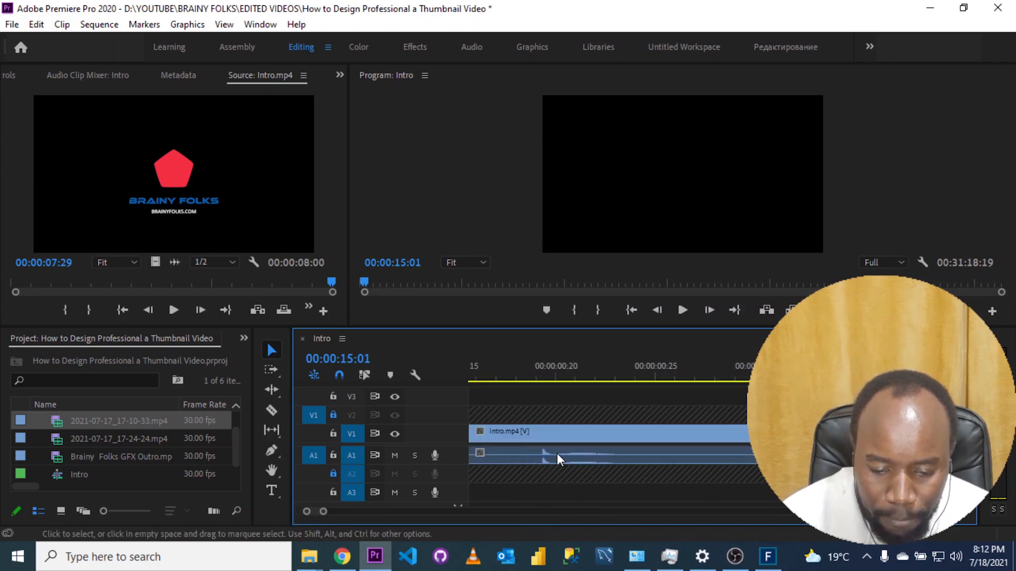
pyautogui.scroll(-5, 538, 455)
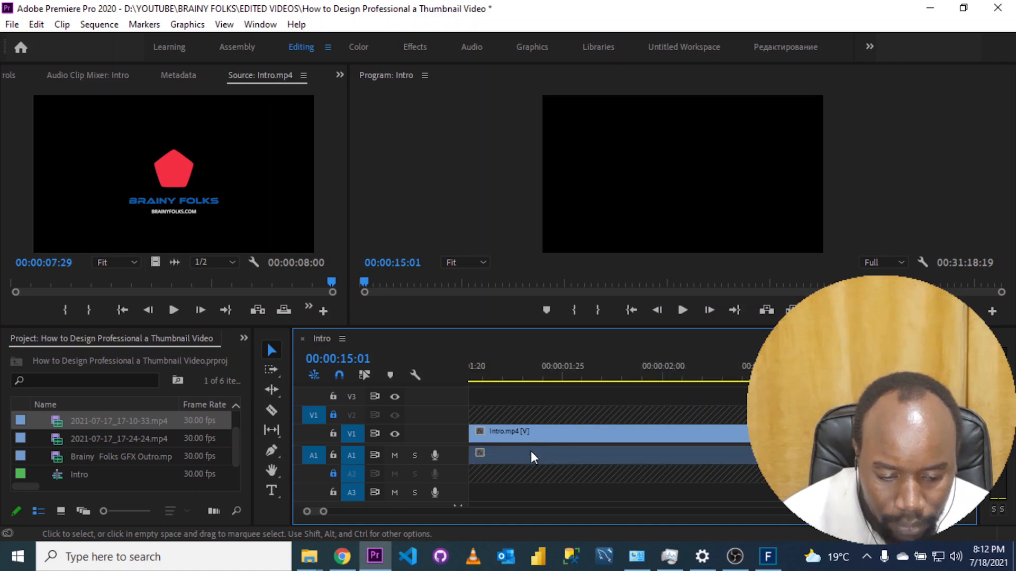
pyautogui.scroll(-7, 528, 449)
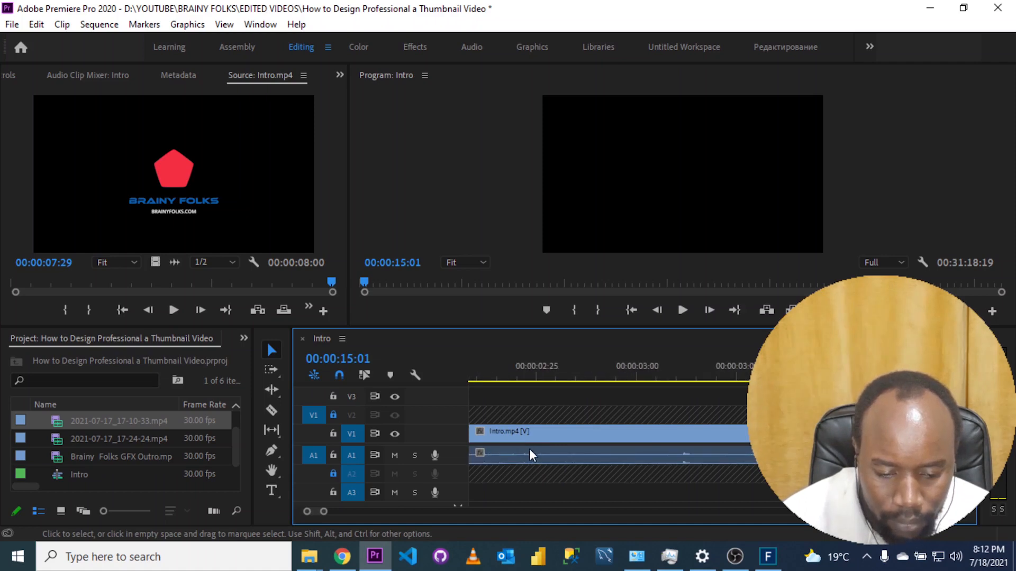
pyautogui.scroll(-6, 529, 445)
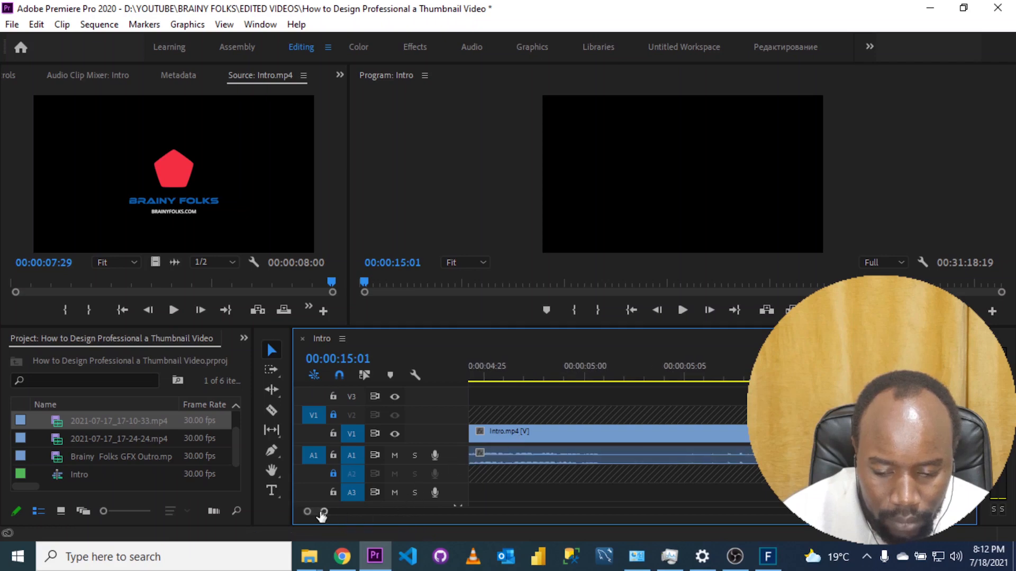
pyautogui.moveTo(323, 512); pyautogui.dragTo(383, 516)
pyautogui.click(725, 438)
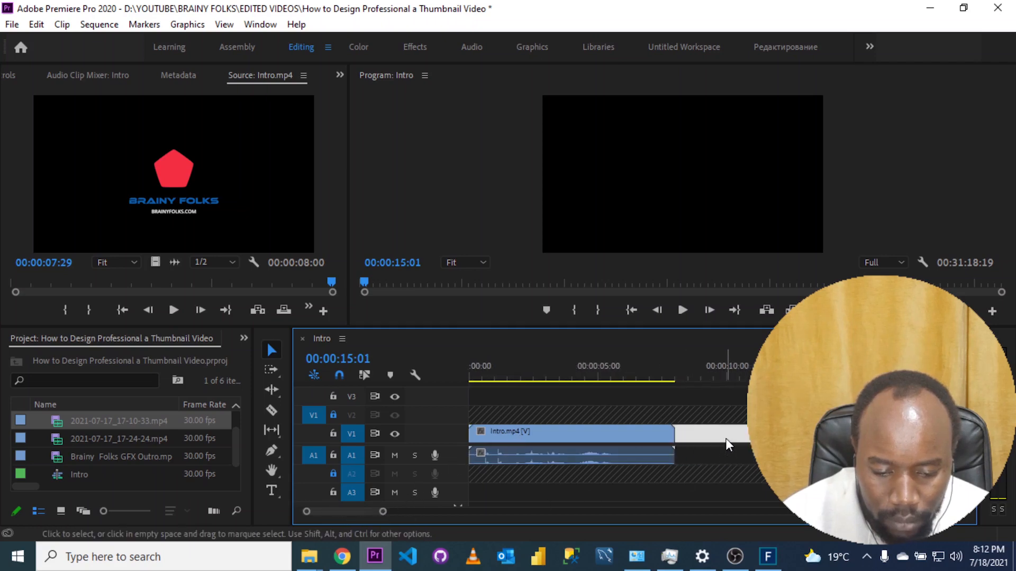
pyautogui.press('Delete')
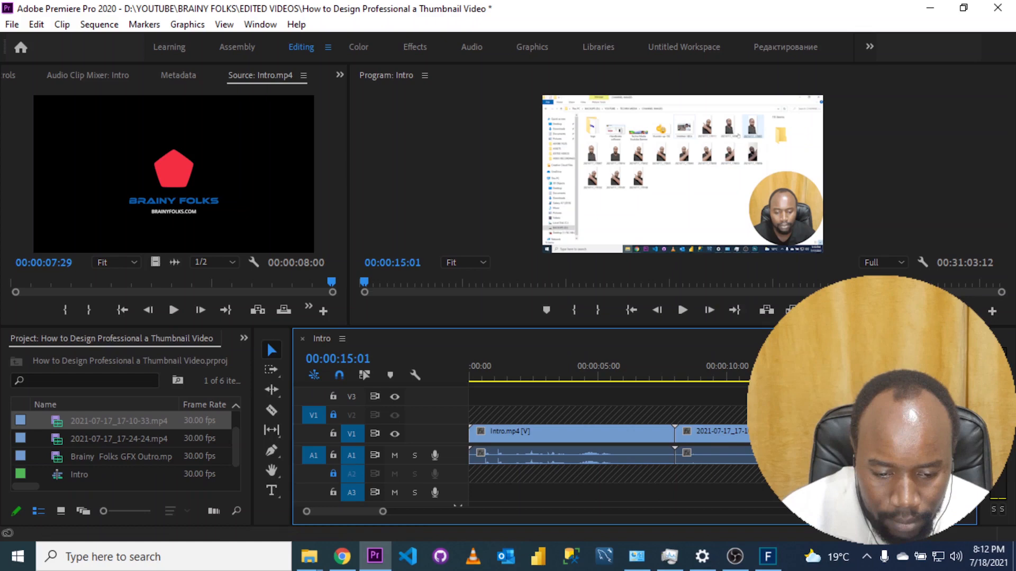
# - Check the frames around the end of Intro.mp4 and place the playhead at 00:00:08:24 in the following clip
pyautogui.click(660, 383)
pyautogui.click(664, 382)
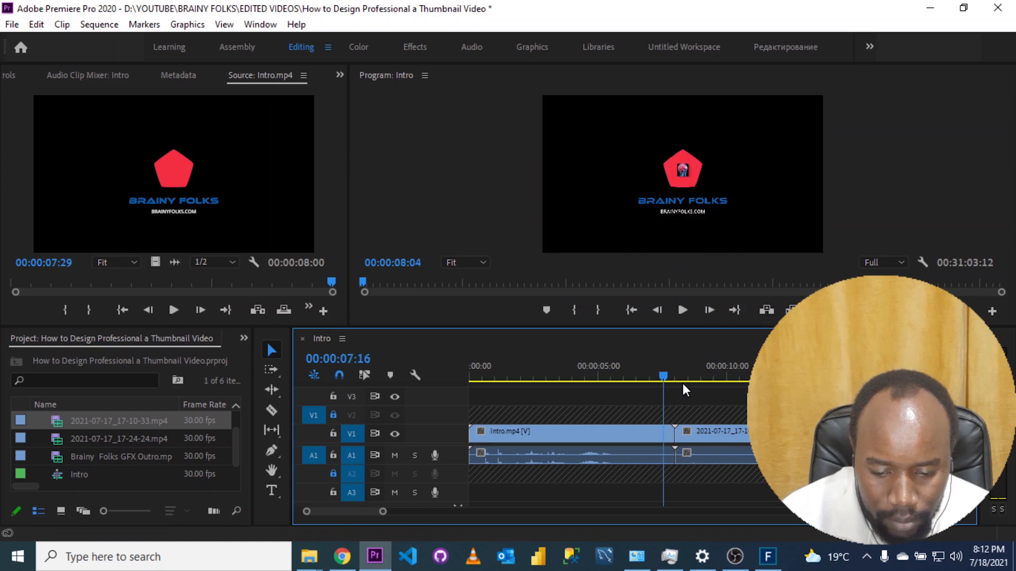
pyautogui.click(696, 381)
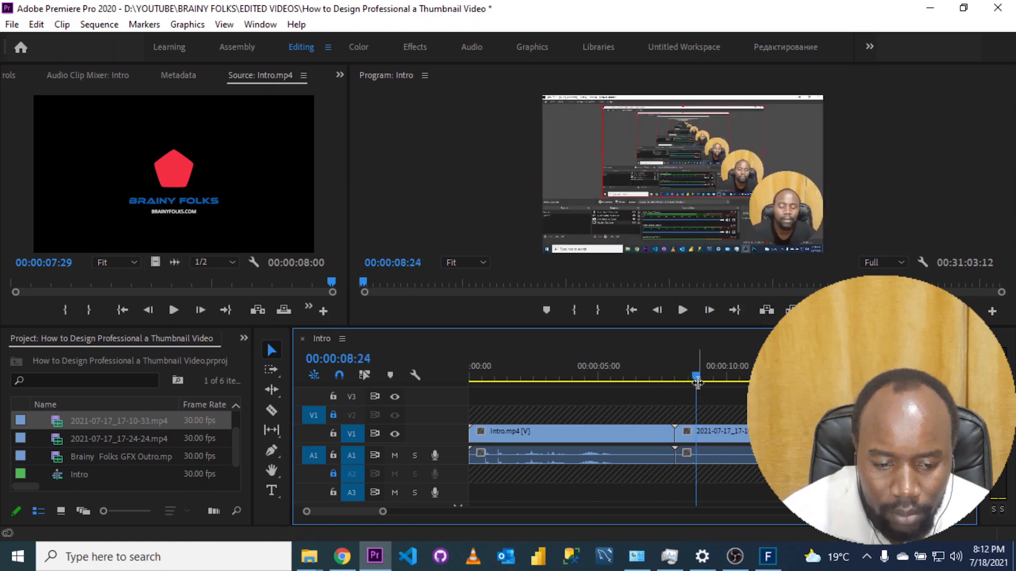
# - Play the recording from 00:00:08:01, then remove the opening of 2021-07-17_17-10-33.mp4 up to 00:00:20:18 and close the gap
pyautogui.click(677, 380)
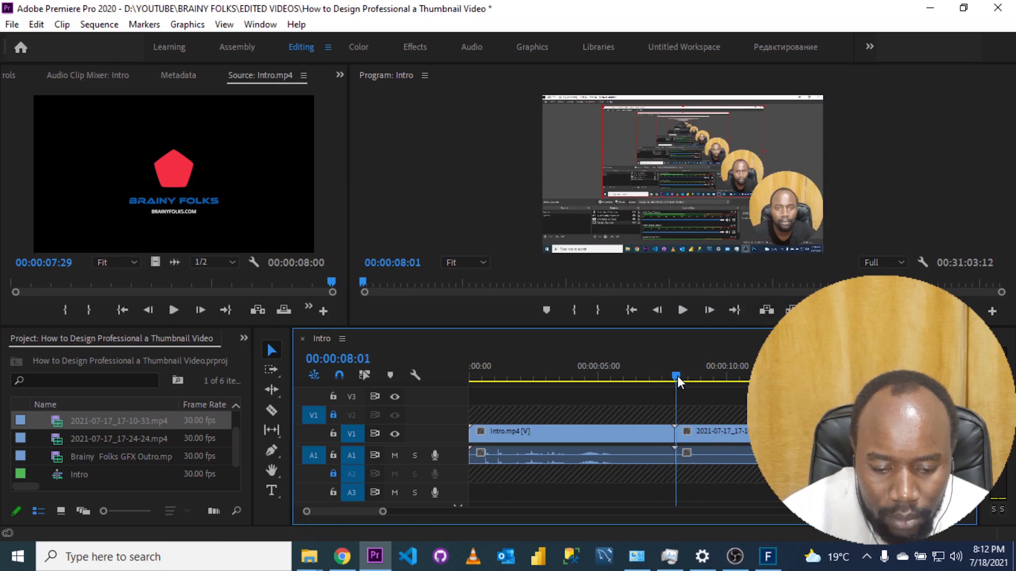
pyautogui.click(681, 310)
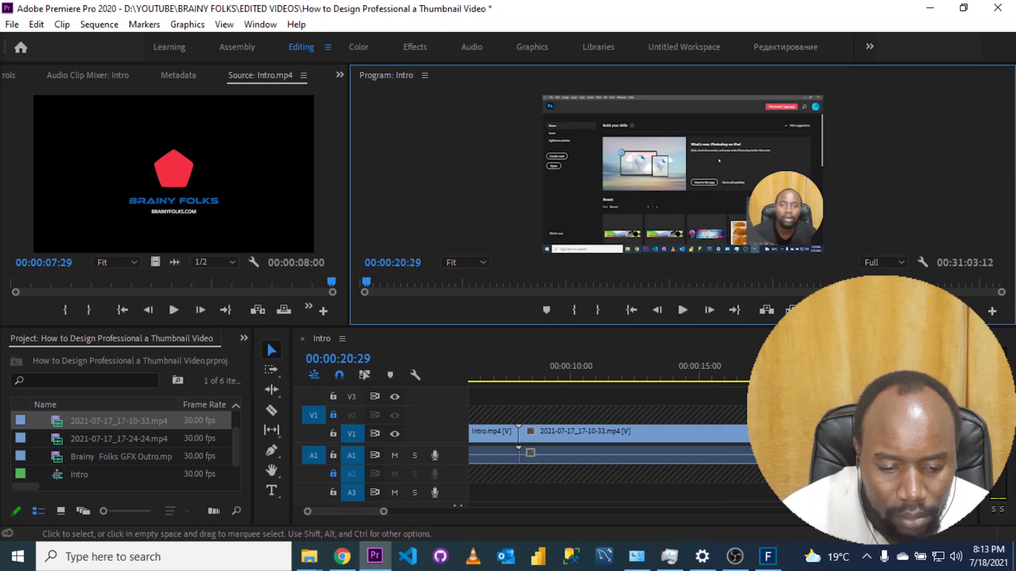
pyautogui.click(844, 370)
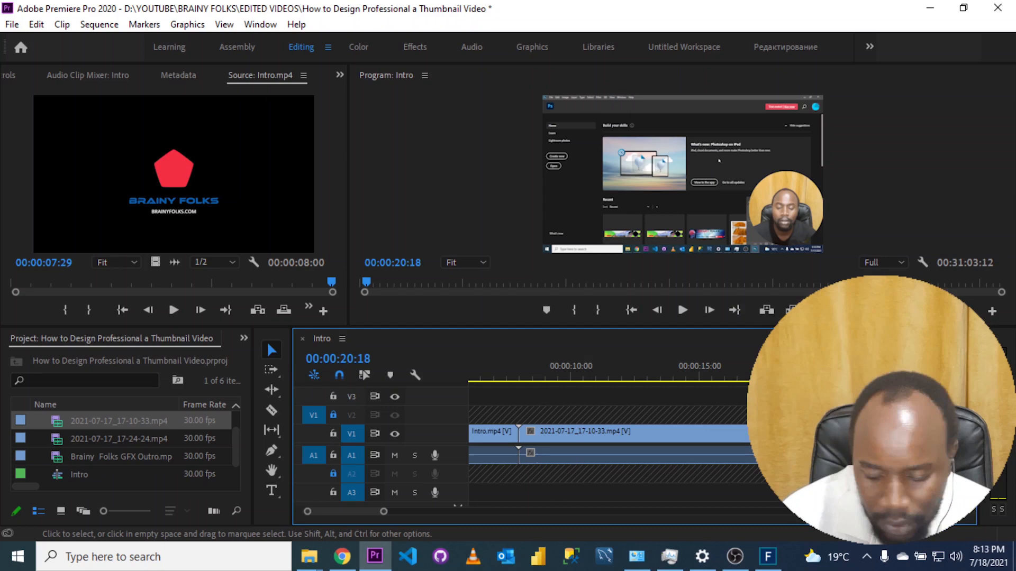
pyautogui.click(794, 434)
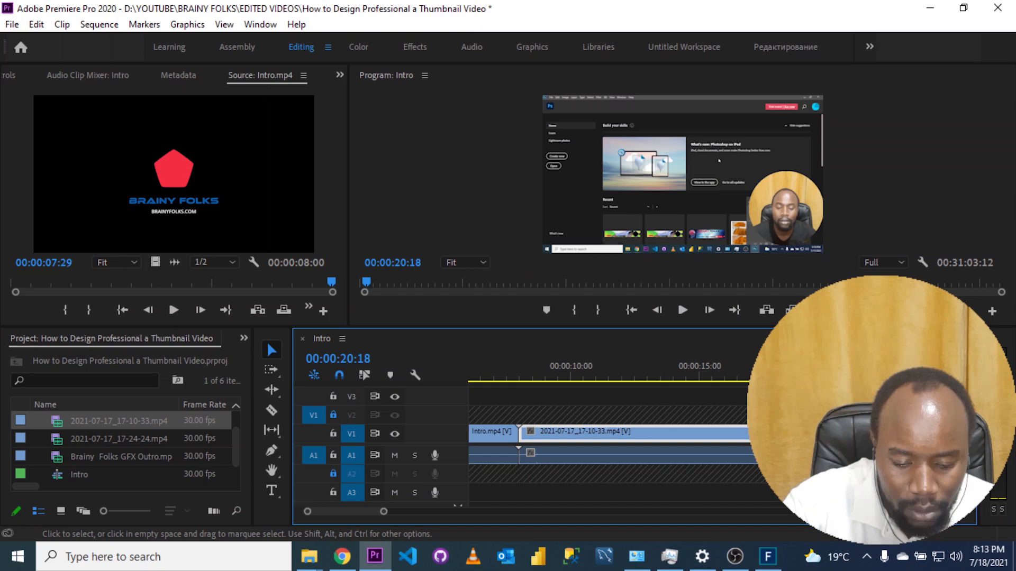
pyautogui.press('Delete')
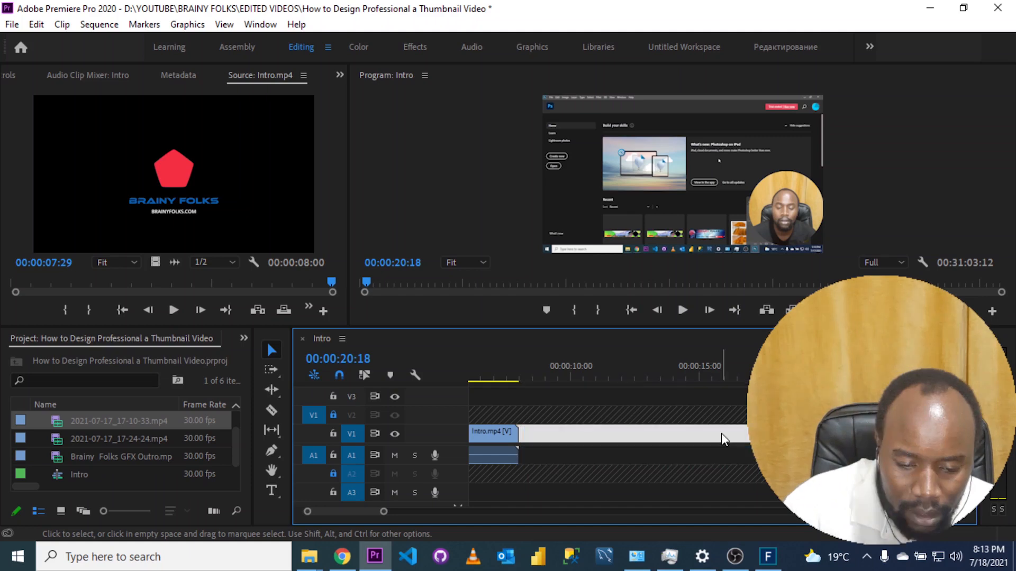
pyautogui.hotkey('ctrl', 'z')
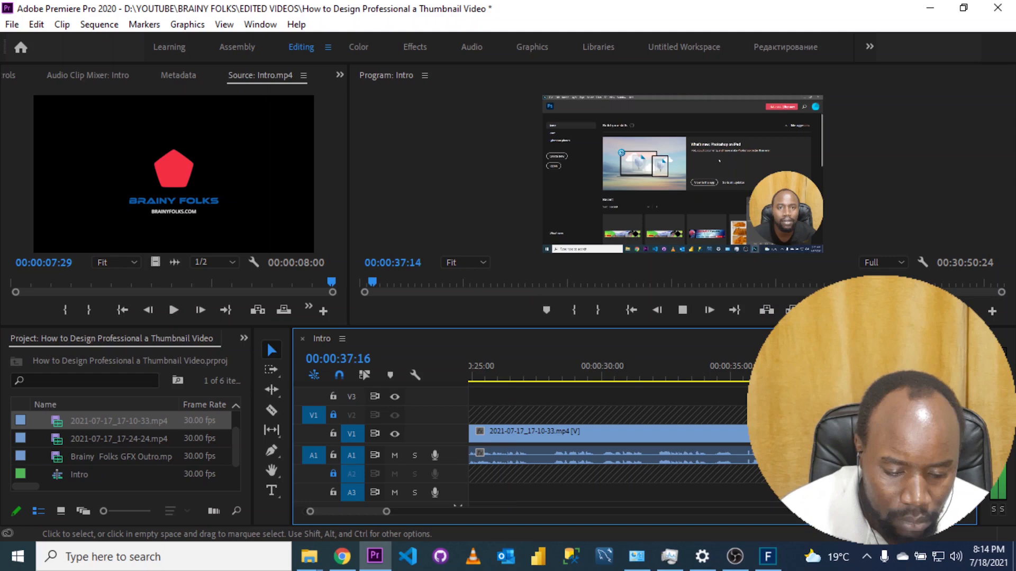
# - Split the 2021-07-17_17-10-33.mp4 clip at 00:00:38:05 and shift all following clips slightly later to open a gap
pyautogui.press('space')
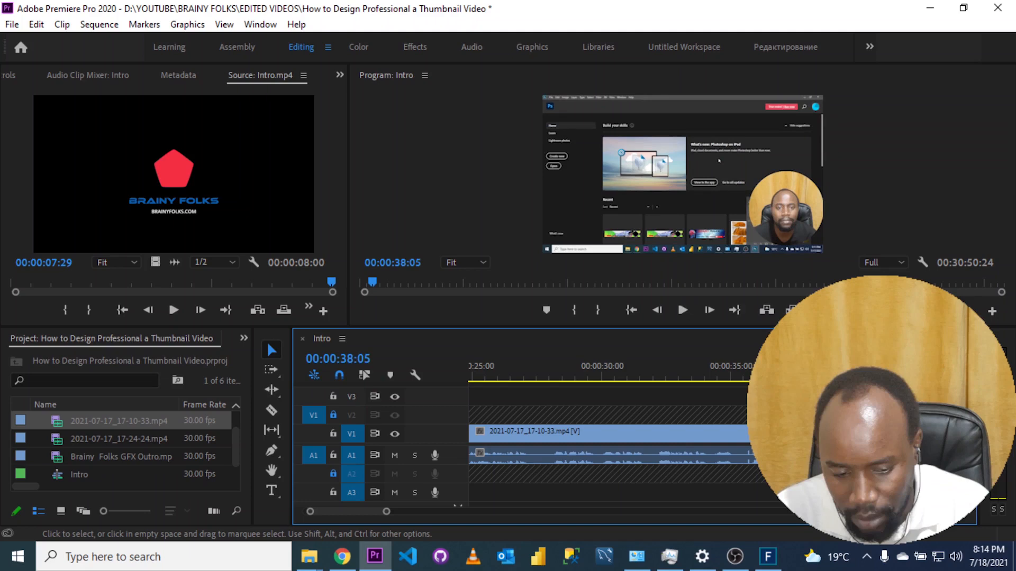
pyautogui.press('a')
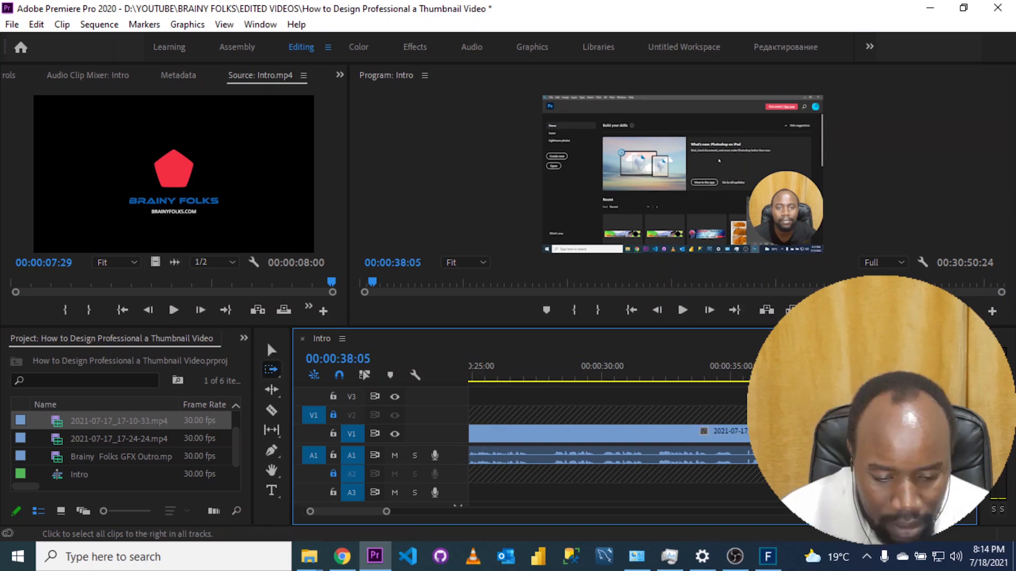
pyautogui.press('v')
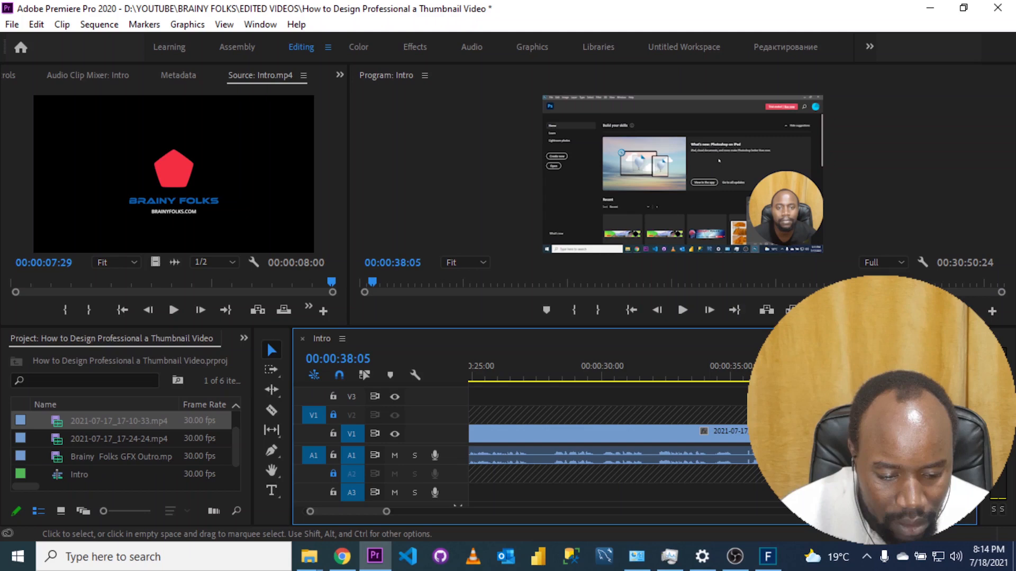
pyautogui.moveTo(386, 511); pyautogui.dragTo(656, 516)
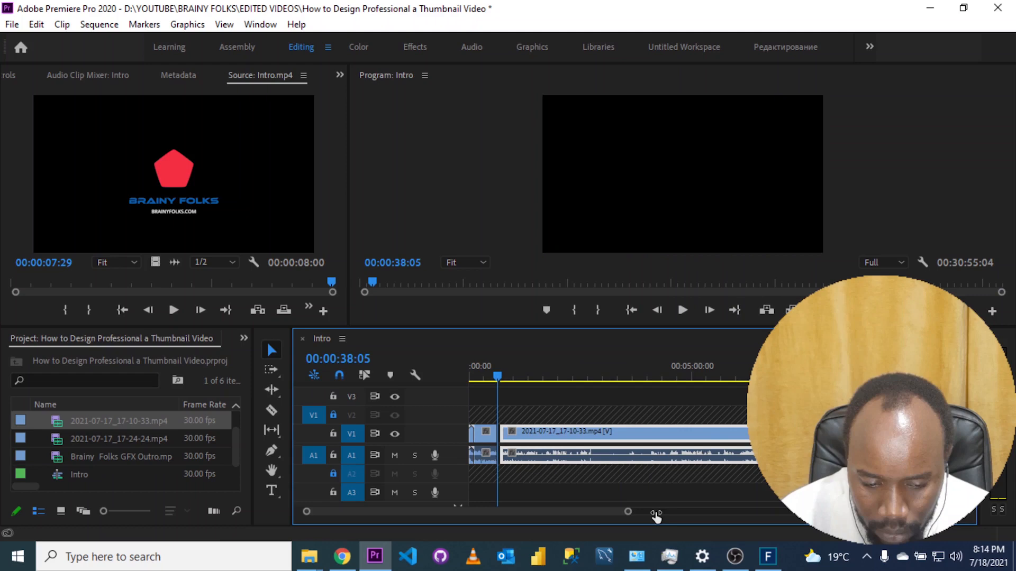
# - Take Intro.mp4 away from the sequence start, save the project, and shift the remaining clips back to the beginning
pyautogui.moveTo(656, 516); pyautogui.dragTo(637, 516)
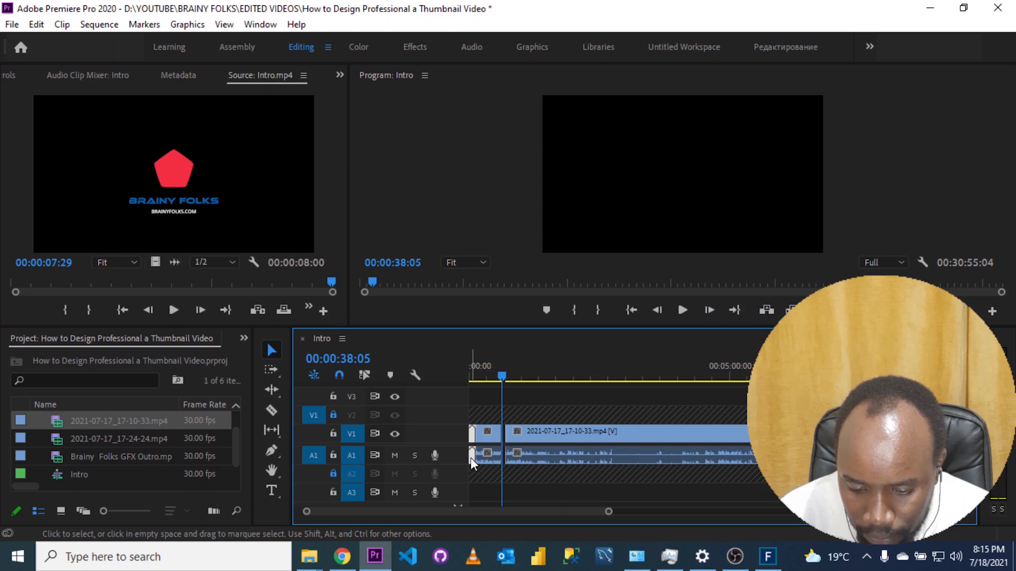
pyautogui.moveTo(471, 459); pyautogui.dragTo(493, 435)
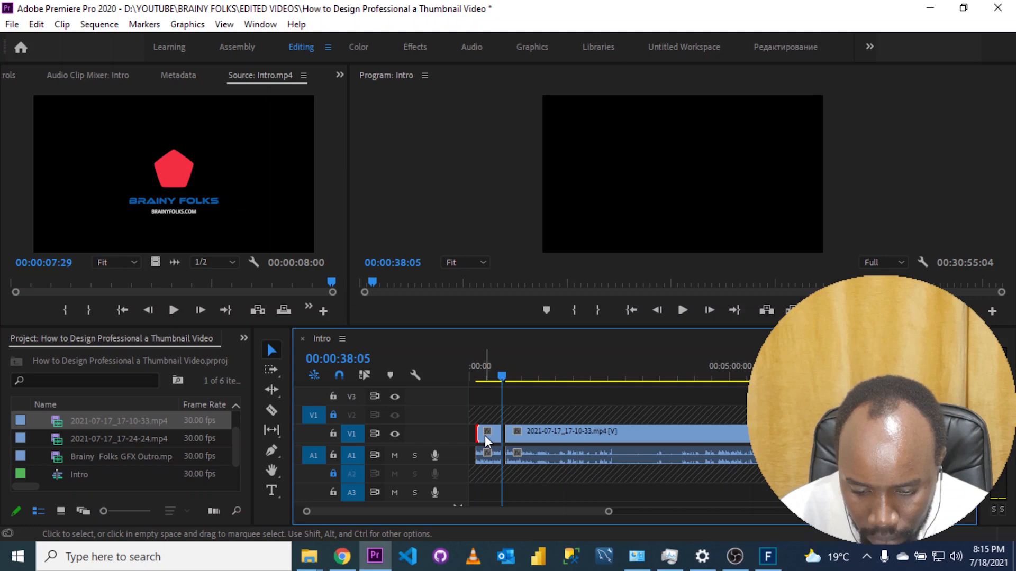
pyautogui.click(485, 436)
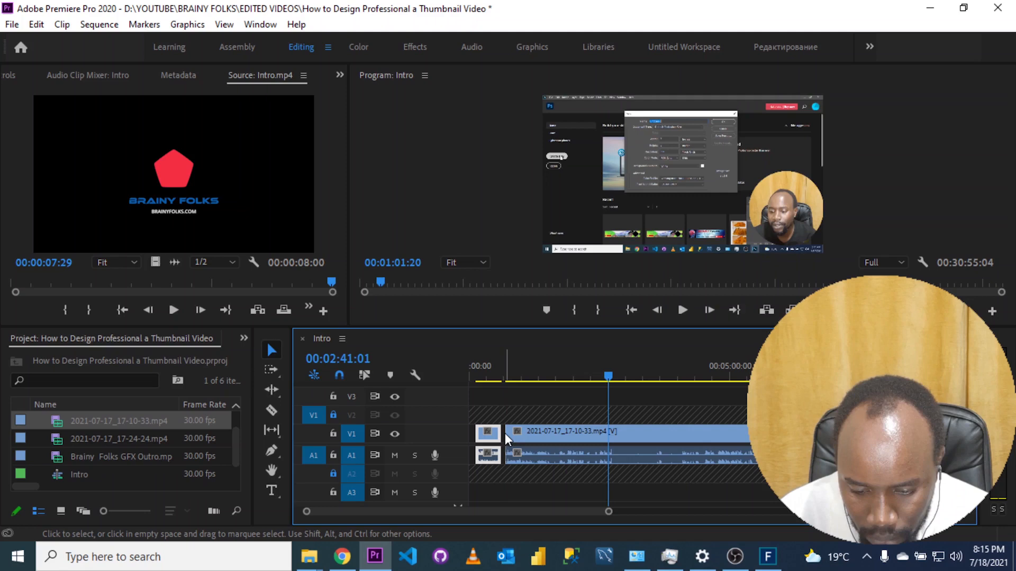
pyautogui.hotkey('ctrl', 's')
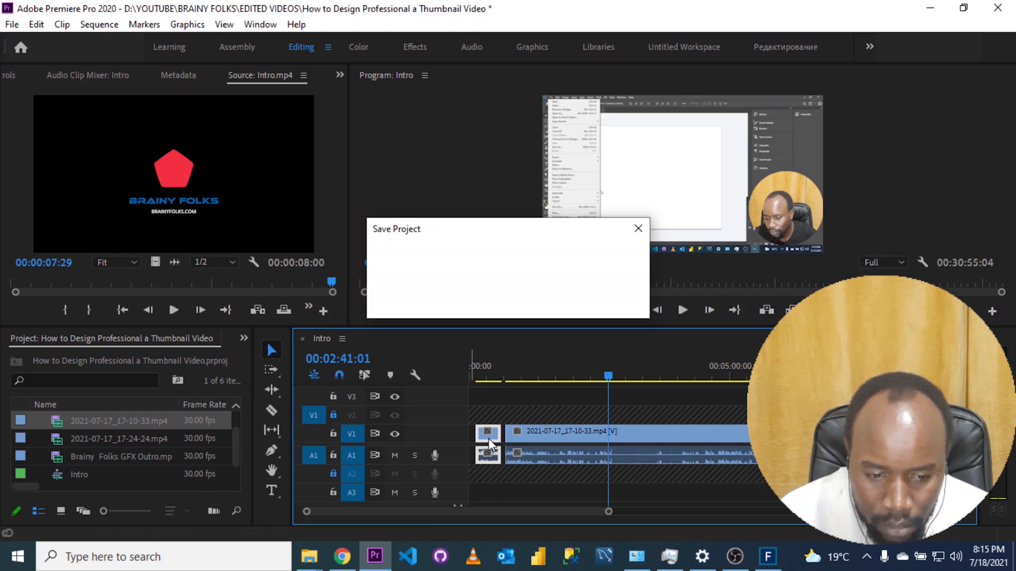
pyautogui.press('a')
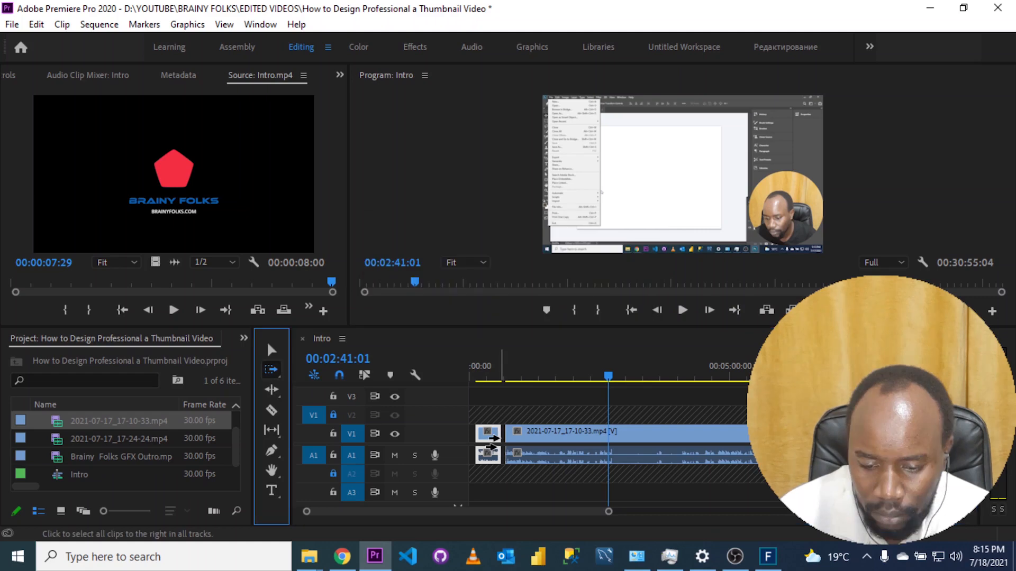
pyautogui.click(492, 438)
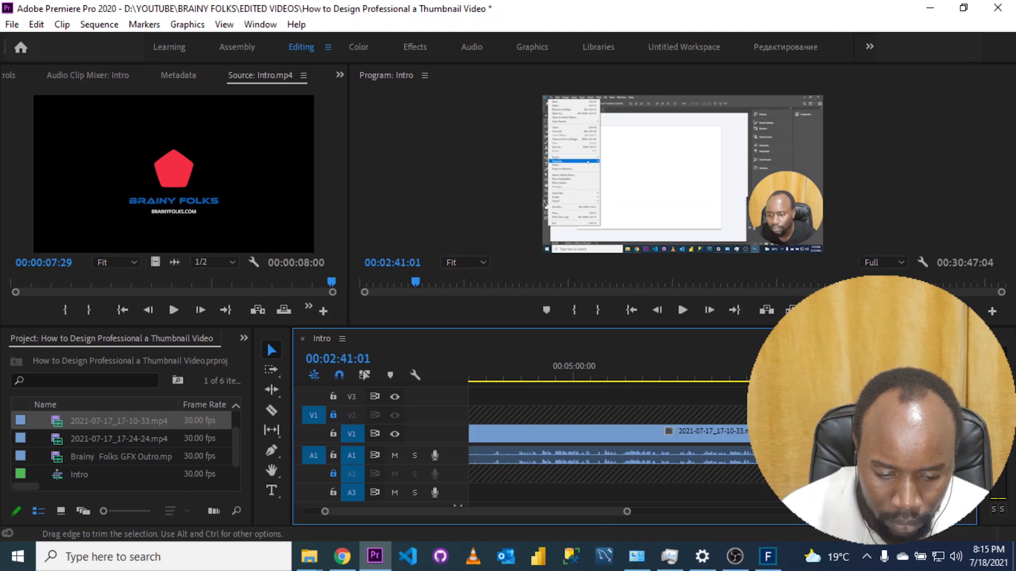
# - Place Intro.mp4 right after the first recorded segment with the rest of 2021-07-17_17-10-33.mp4 directly behind it, and check the cut
pyautogui.moveTo(587, 435); pyautogui.dragTo(633, 512)
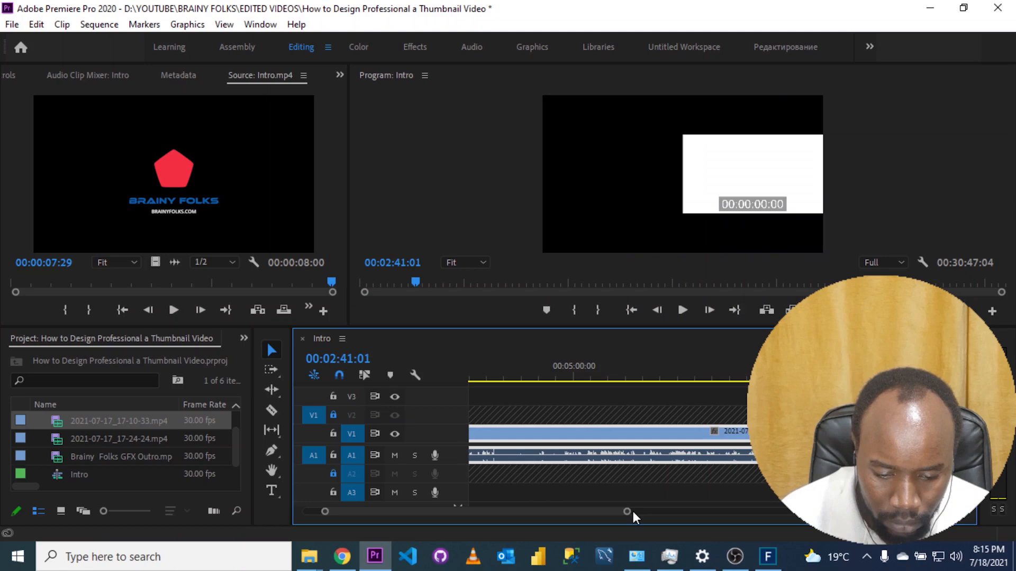
pyautogui.moveTo(628, 512); pyautogui.dragTo(768, 512)
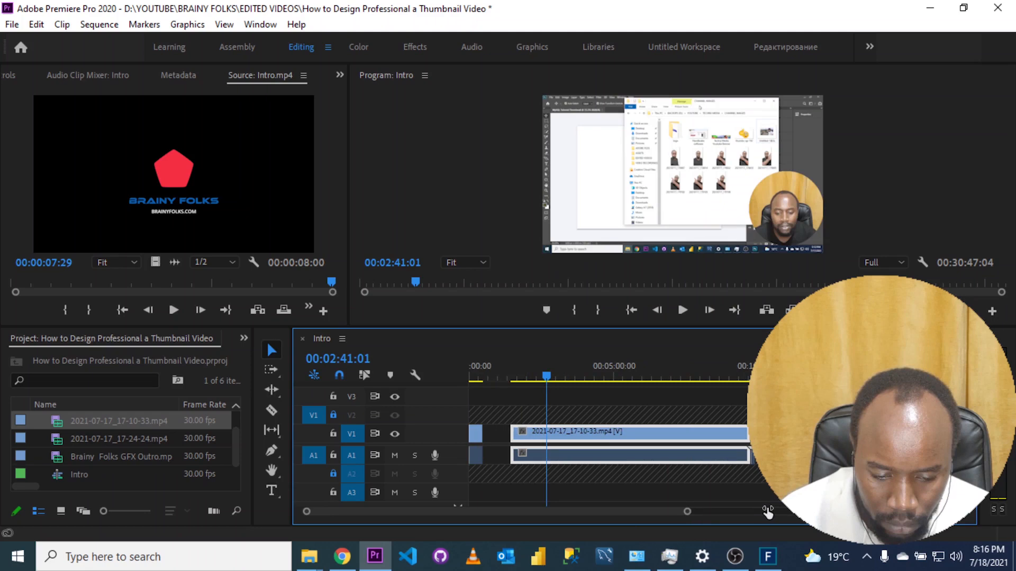
pyautogui.moveTo(514, 455); pyautogui.dragTo(520, 459)
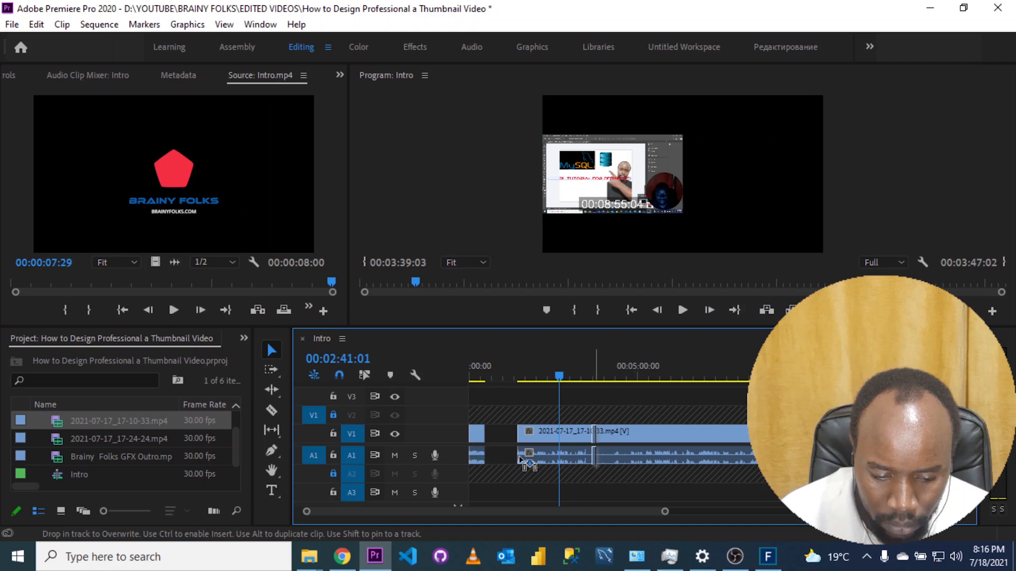
pyautogui.moveTo(525, 462); pyautogui.dragTo(495, 461)
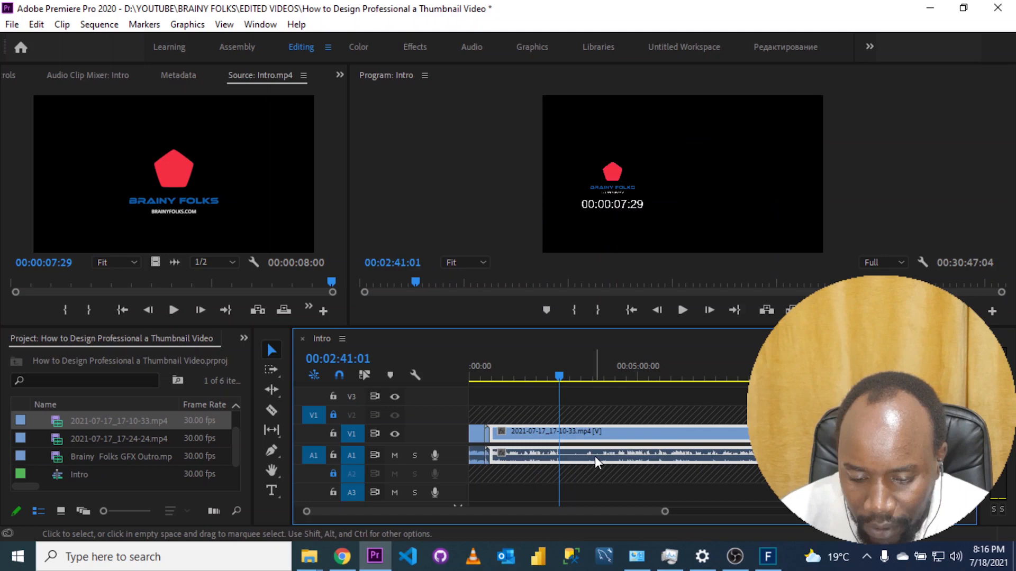
pyautogui.click(487, 380)
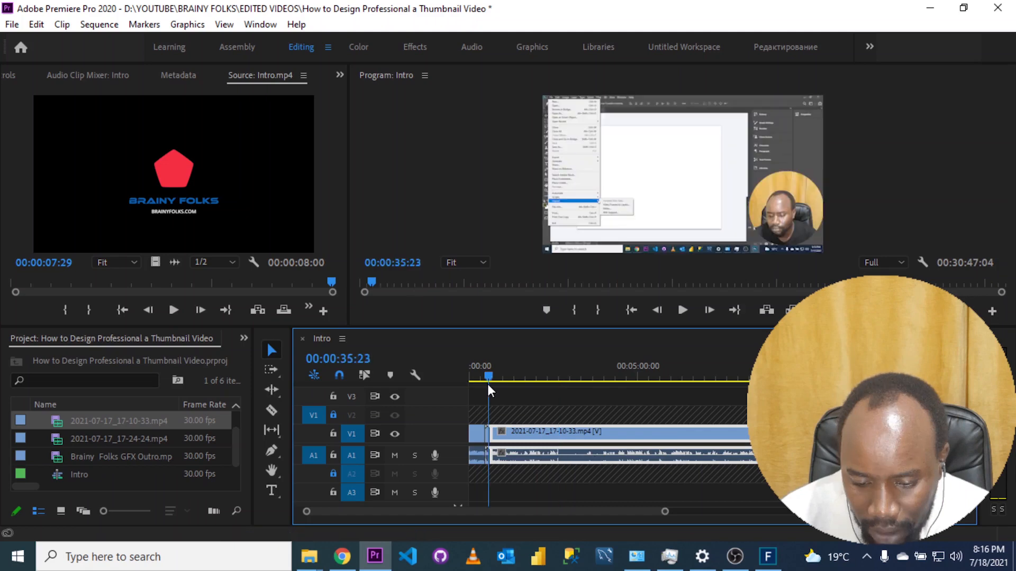
pyautogui.moveTo(487, 383); pyautogui.dragTo(485, 384)
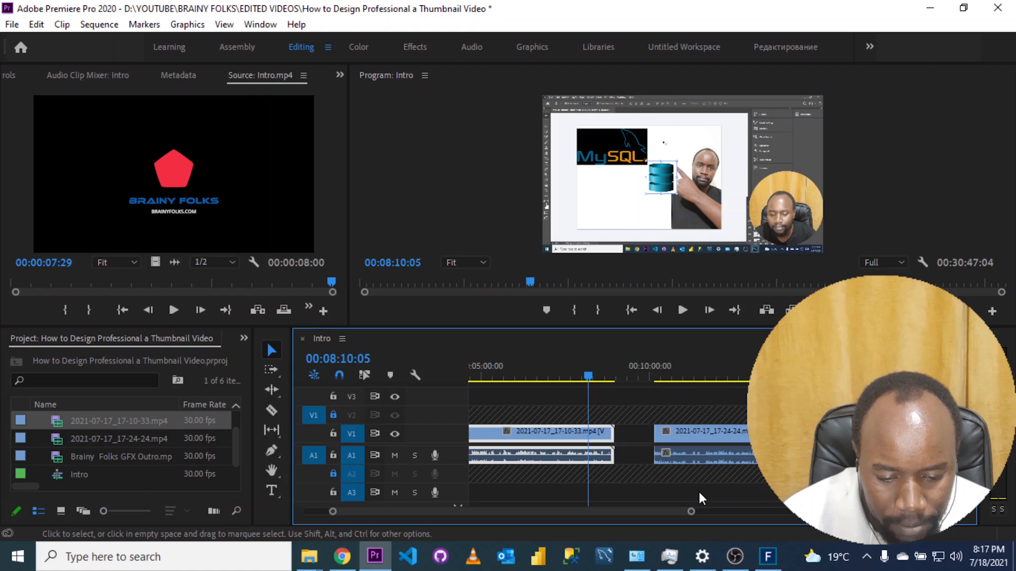
# - Close the gap between 2021-07-17_17-10-33.mp4 and 2021-07-17_17-24-24.mp4, and play the footage after the join from 00:09:05:24
pyautogui.click(587, 379)
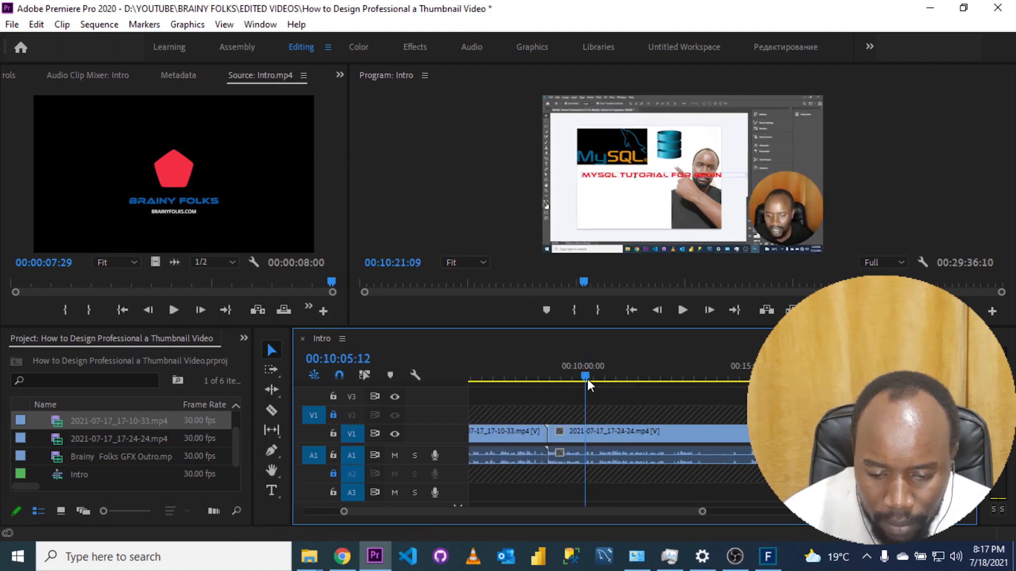
pyautogui.moveTo(587, 378); pyautogui.dragTo(553, 379)
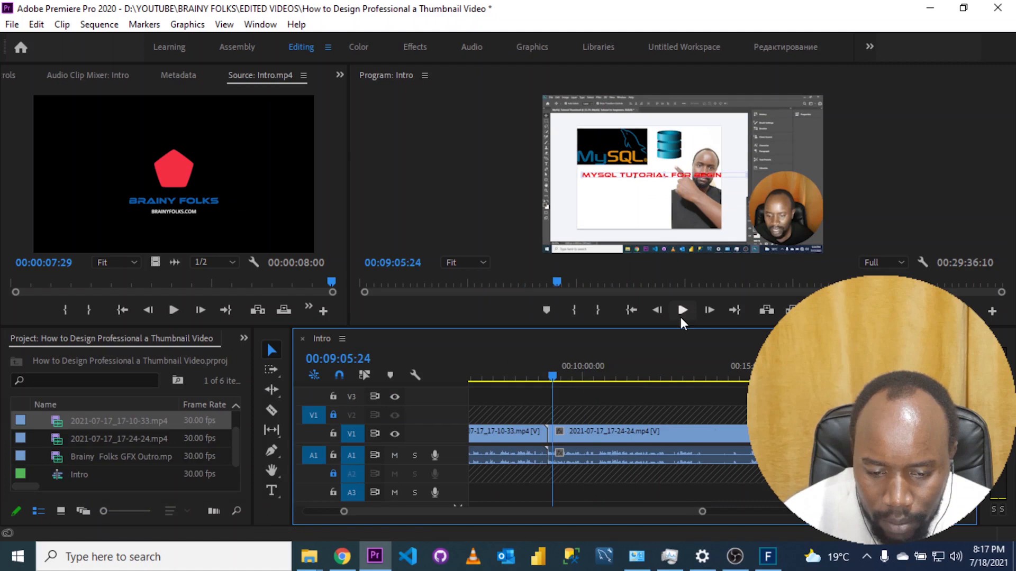
pyautogui.click(682, 315)
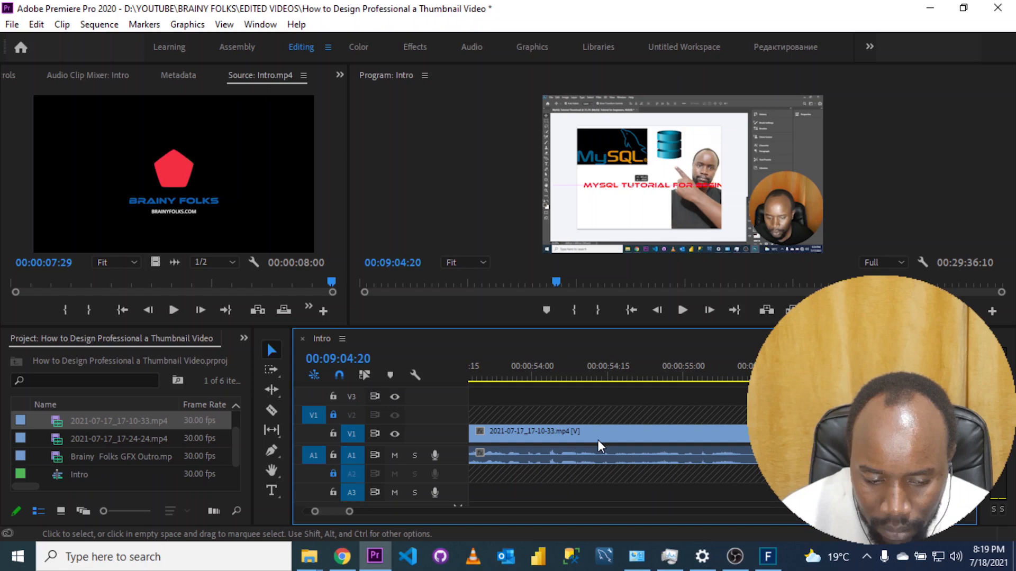
# - From Intro.mp4's end at 00:00:38:04, advance the playhead about 50 frames and trim the start of the following segment to that point
pyautogui.scroll(5, 598, 439)
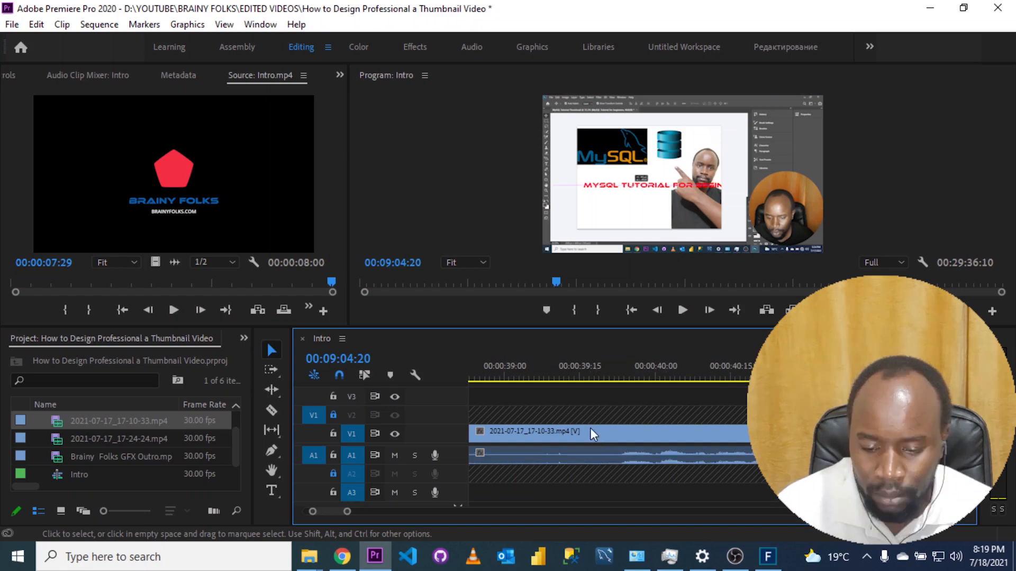
pyautogui.scroll(1, 591, 433)
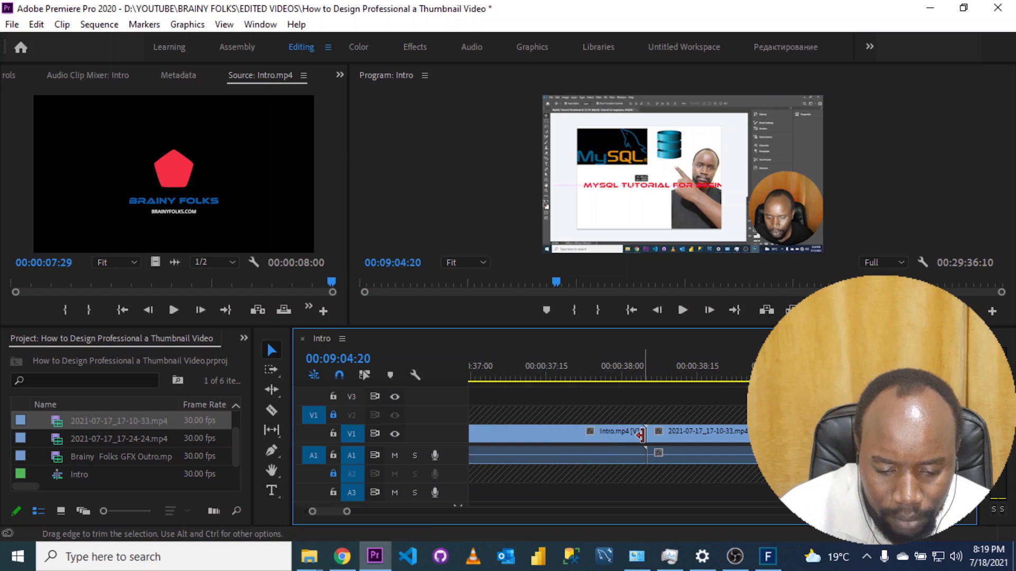
pyautogui.click(648, 377)
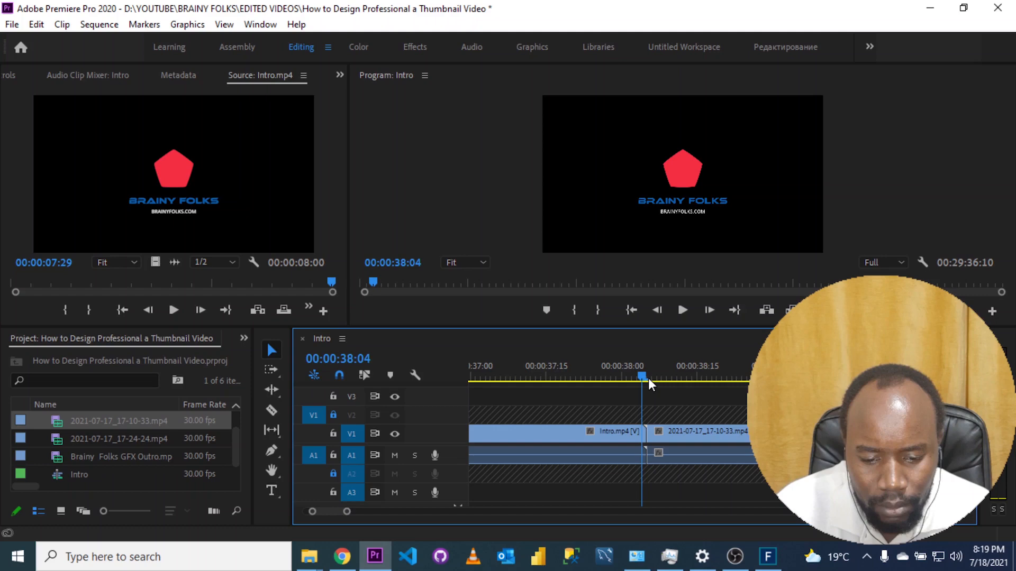
pyautogui.hotkey('shift', 'Right')
pyautogui.hotkey('shift', 'Right')
pyautogui.hotkey('shift', 'Right')
pyautogui.hotkey('shift', 'Right')
pyautogui.hotkey('shift', 'Right')
pyautogui.hotkey('shift', 'Right')
pyautogui.hotkey('shift', 'Right')
pyautogui.hotkey('shift', 'Right')
pyautogui.hotkey('shift', 'Right')
pyautogui.hotkey('shift', 'Right')
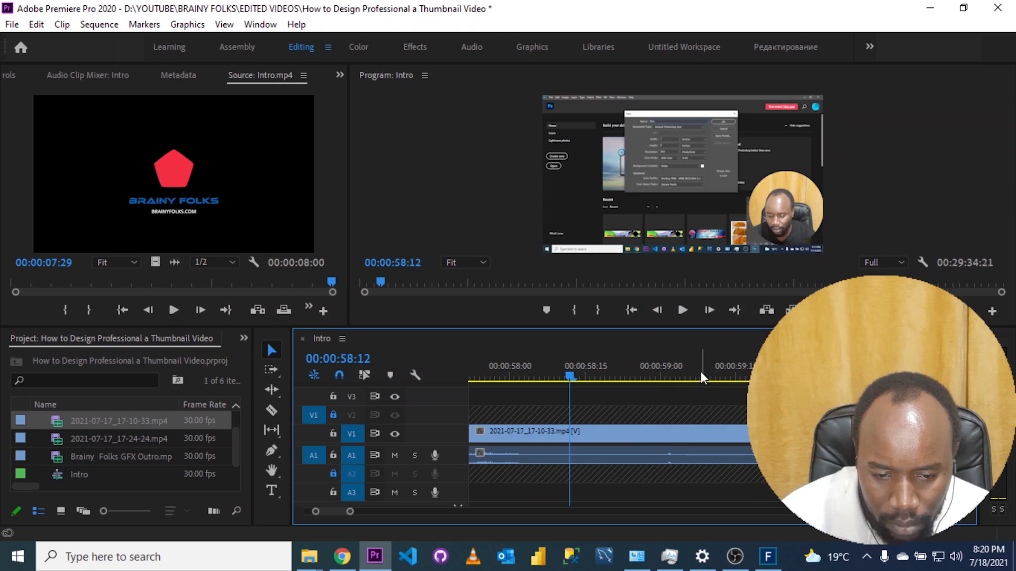
# - Set the playhead to 00:00:59:08 and review the clip arrangement around Intro.mp4
pyautogui.click(702, 377)
pyautogui.moveTo(350, 512); pyautogui.dragTo(468, 516)
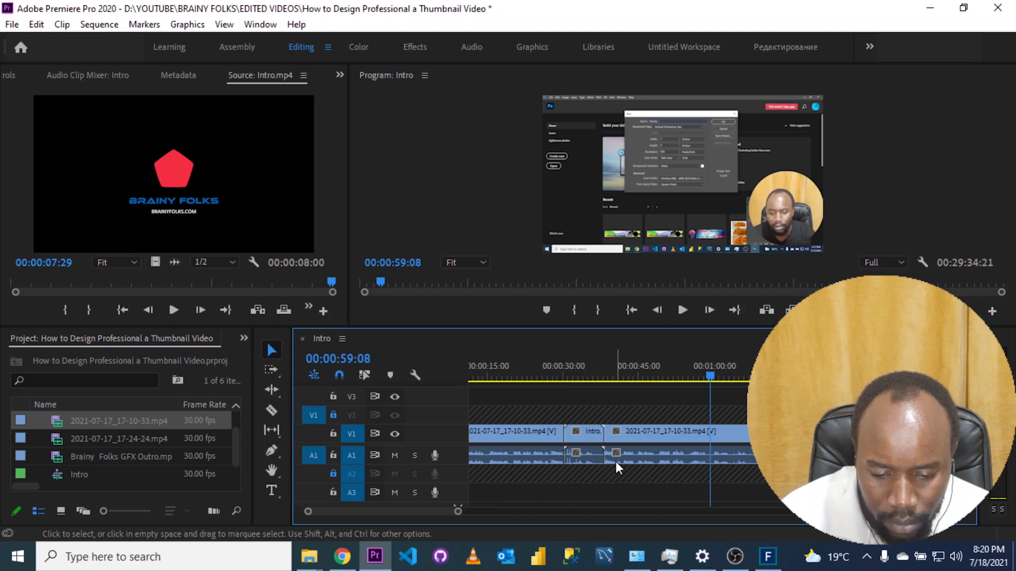
pyautogui.scroll(-5, 656, 446)
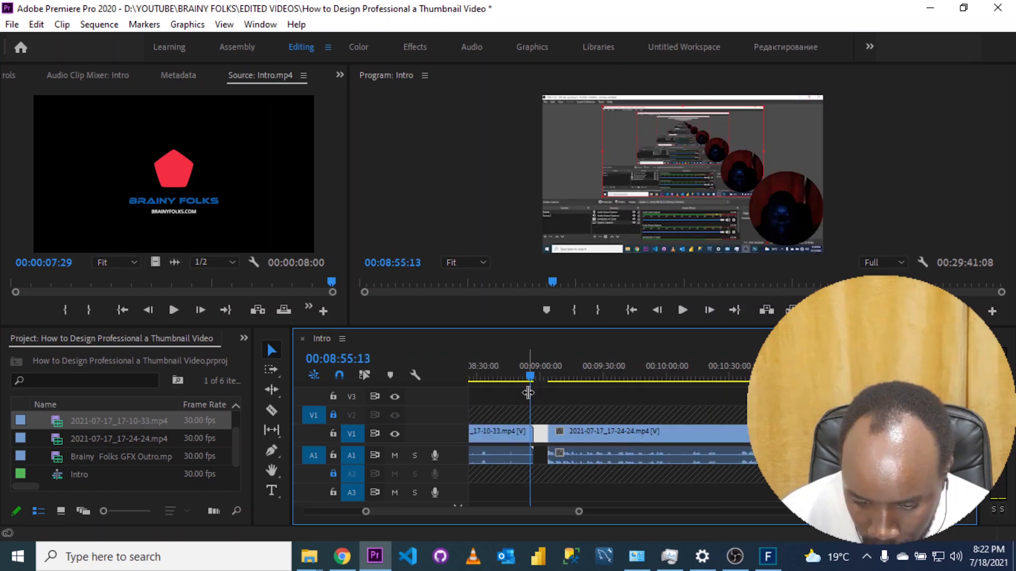
# - Find where the dark, unwanted footage begins near the end of 2021-07-17_17-10-33.mp4 and split the clip's video at 00:08:21:05
pyautogui.moveTo(527, 393); pyautogui.dragTo(503, 397)
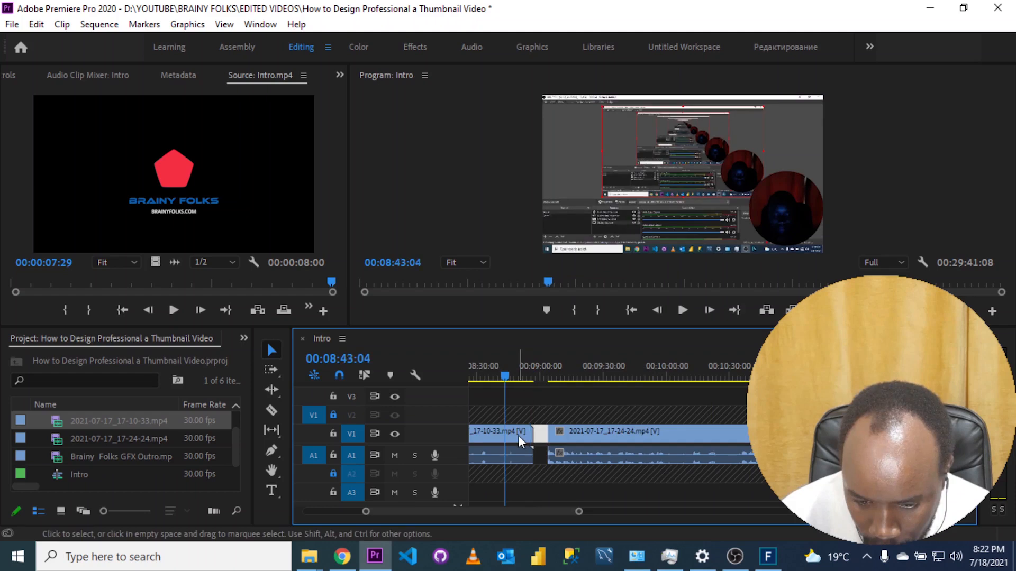
pyautogui.scroll(3, 519, 437)
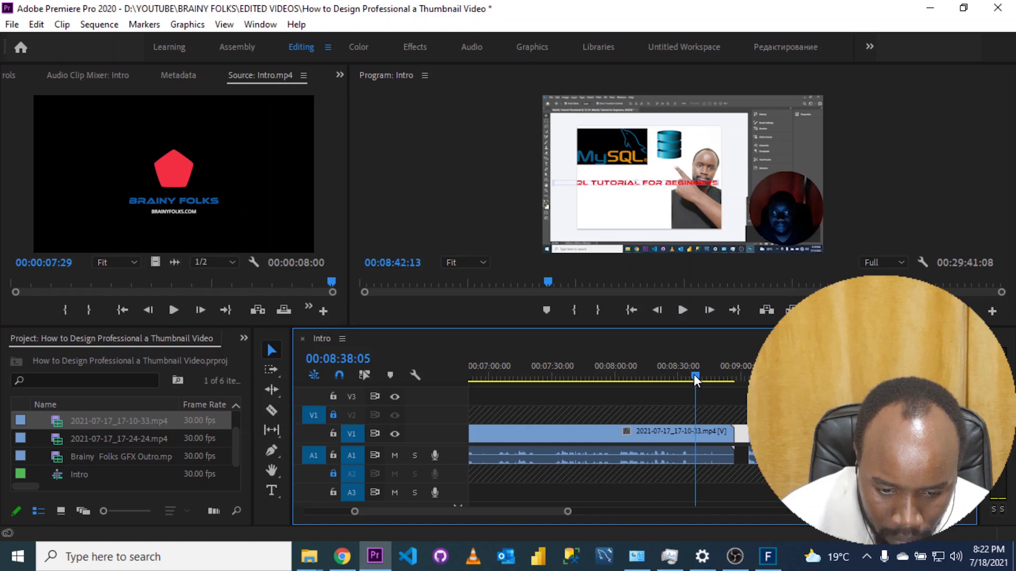
pyautogui.moveTo(694, 378); pyautogui.dragTo(674, 379)
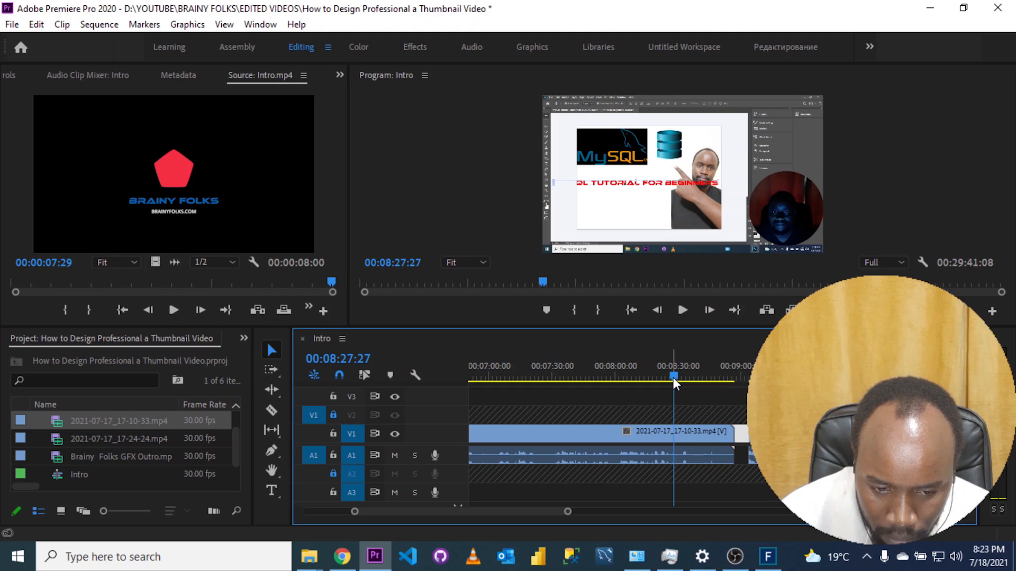
pyautogui.moveTo(673, 376); pyautogui.dragTo(666, 377)
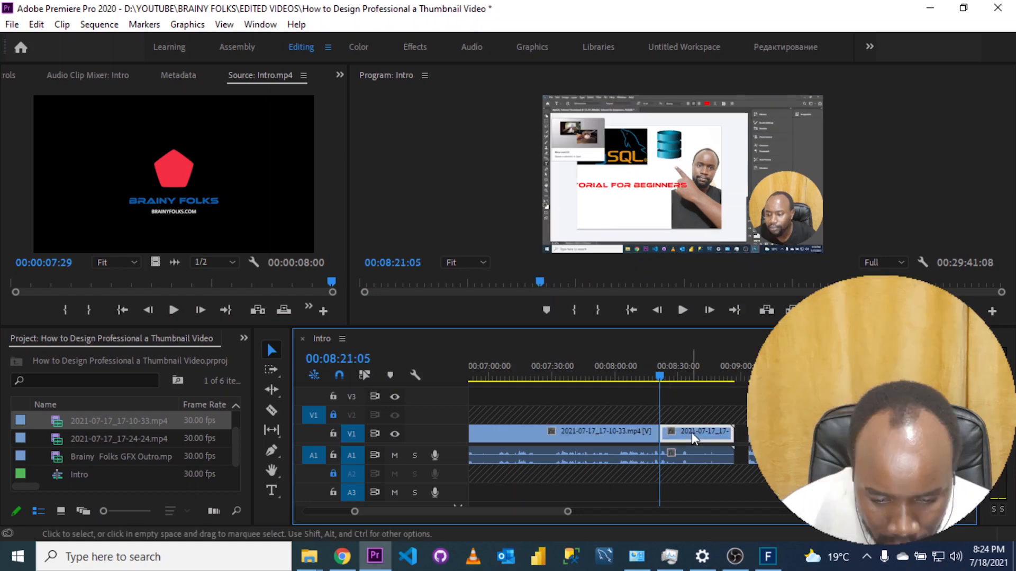
# - Delete the unwanted end segment of 2021-07-17_17-10-33.mp4 and move the playhead to the next clip's start at 00:09:04:11
pyautogui.press('Delete')
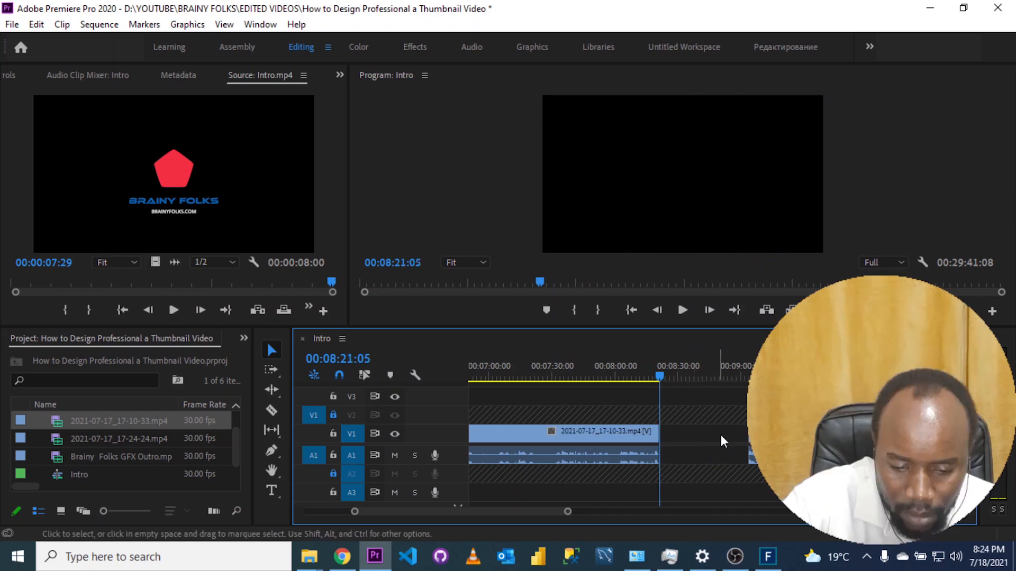
pyautogui.press('Down')
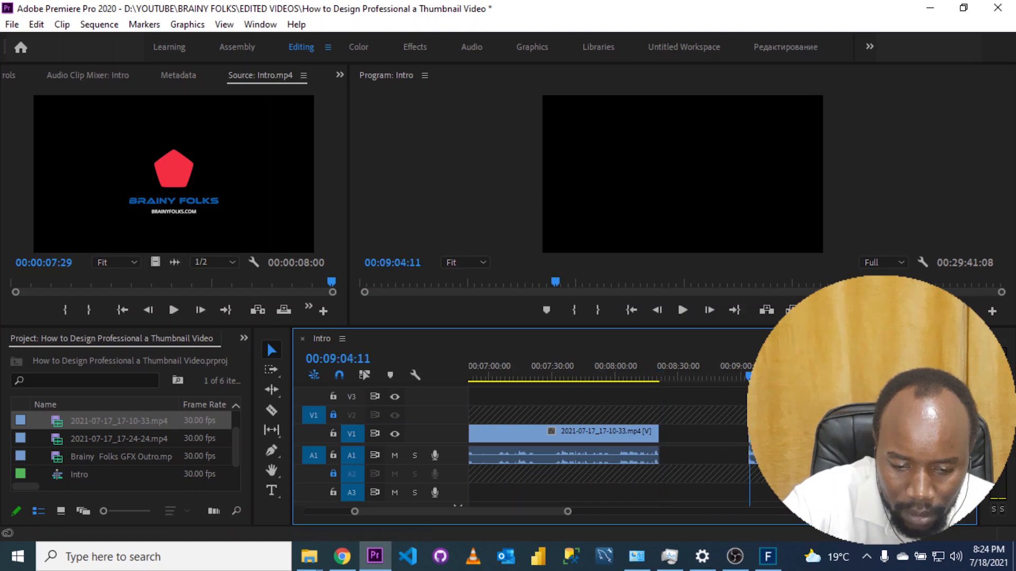
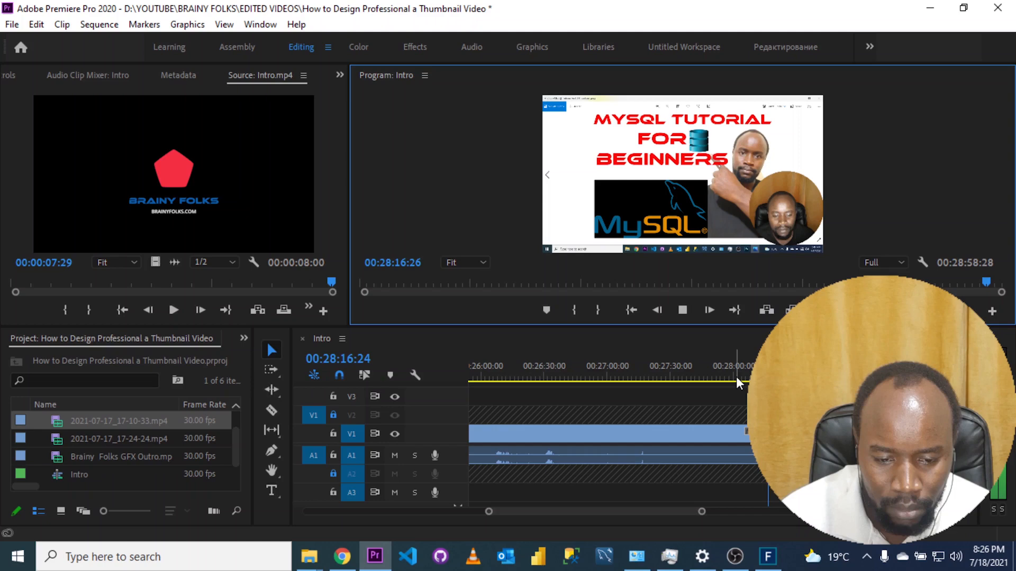
# - Review the closing footage and the Brainy Folks GFX Outro clip in playback, stopping at 00:29:00:29
pyautogui.click(739, 381)
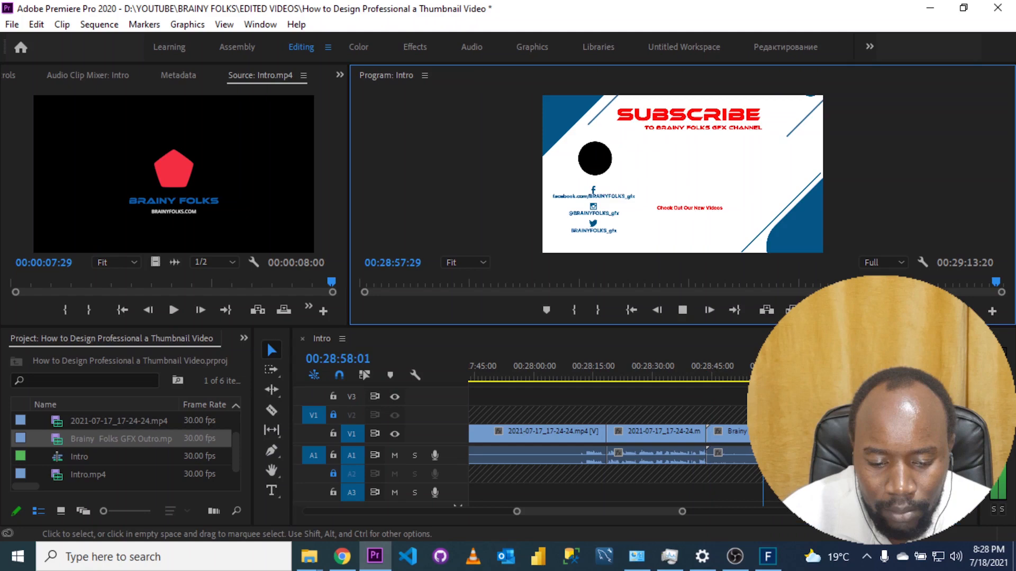
pyautogui.press('space')
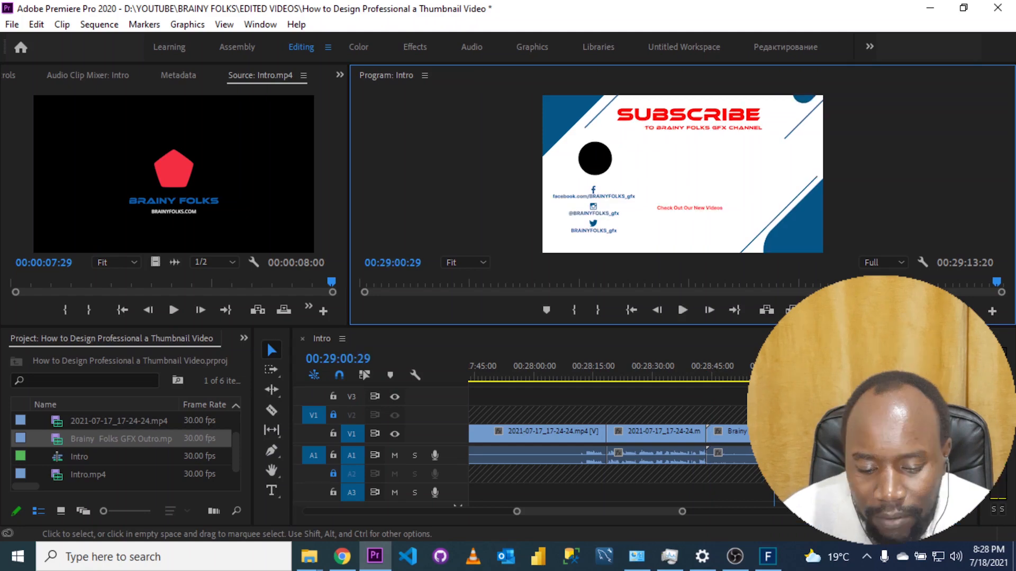
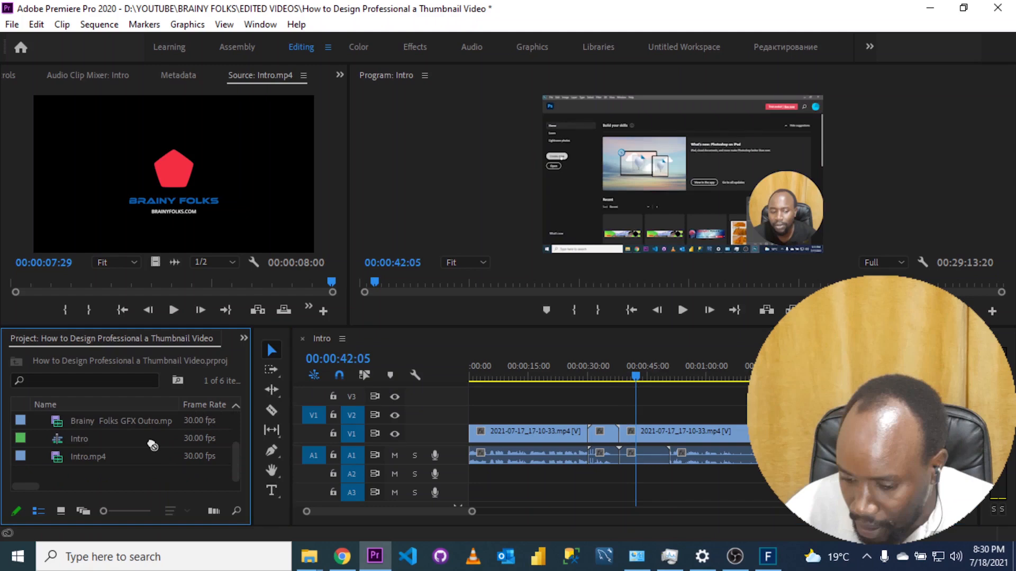
# - Remove the unneeded asset from the project, and place 7.mp4 from the ASSETS folder on V2 at 00:00:40:03
pyautogui.scroll(2, 130, 423)
pyautogui.press('Delete')
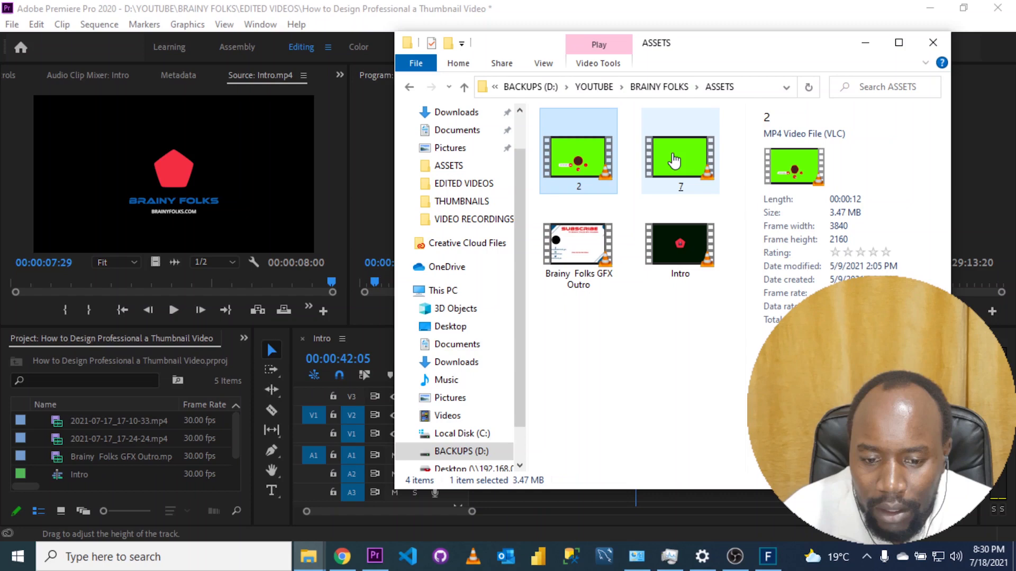
pyautogui.moveTo(674, 160); pyautogui.dragTo(670, 487)
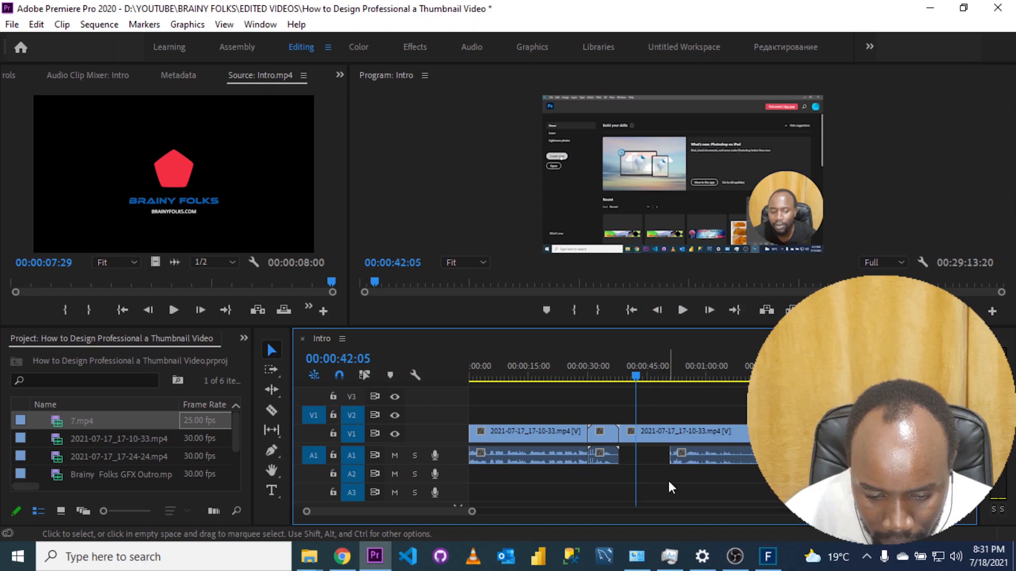
pyautogui.moveTo(82, 421); pyautogui.dragTo(651, 440)
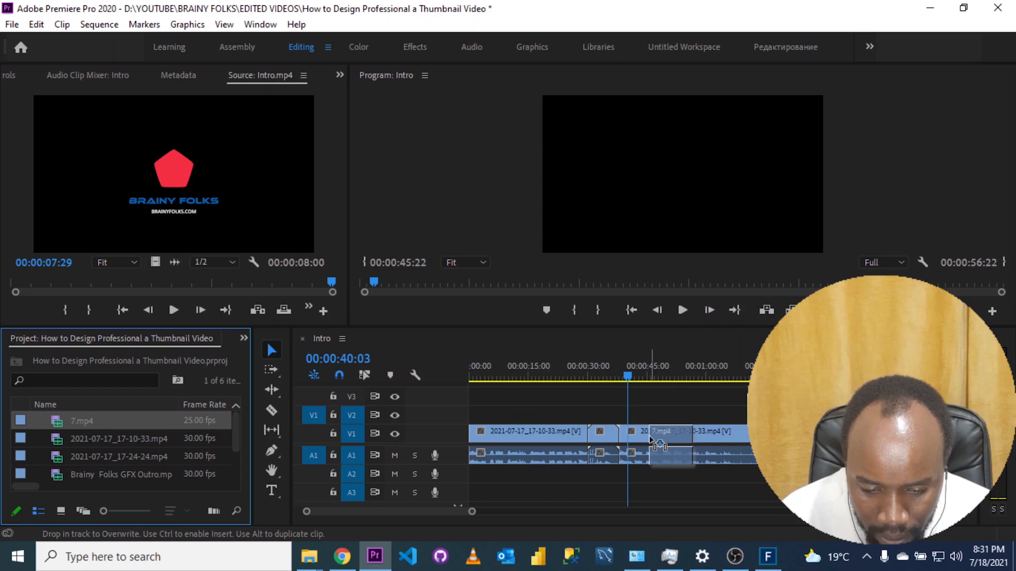
pyautogui.moveTo(651, 440); pyautogui.dragTo(632, 416)
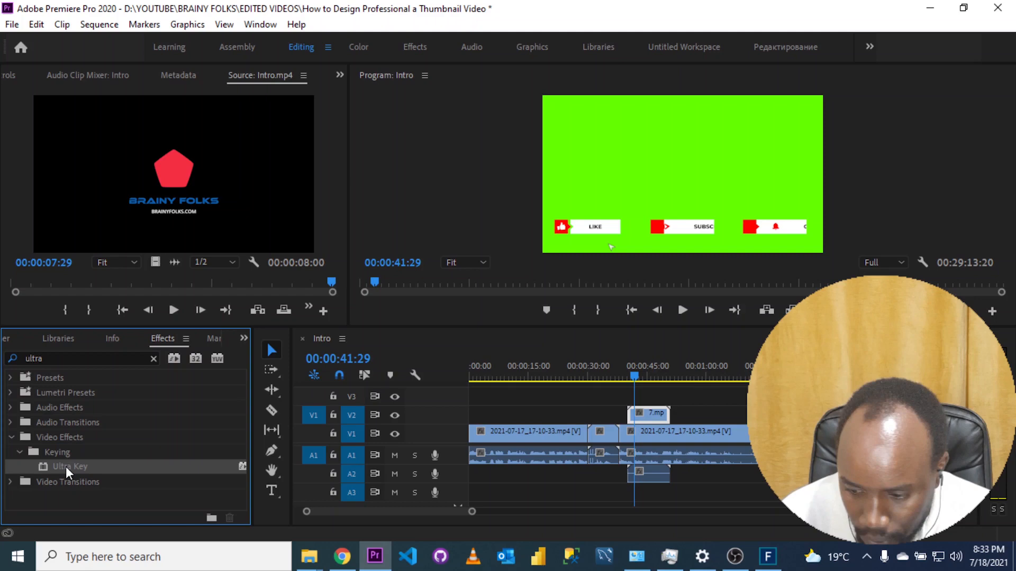
# - Apply the Ultra Key effect to 7.mp4 on V2 and key out its green background
pyautogui.moveTo(65, 466); pyautogui.dragTo(654, 418)
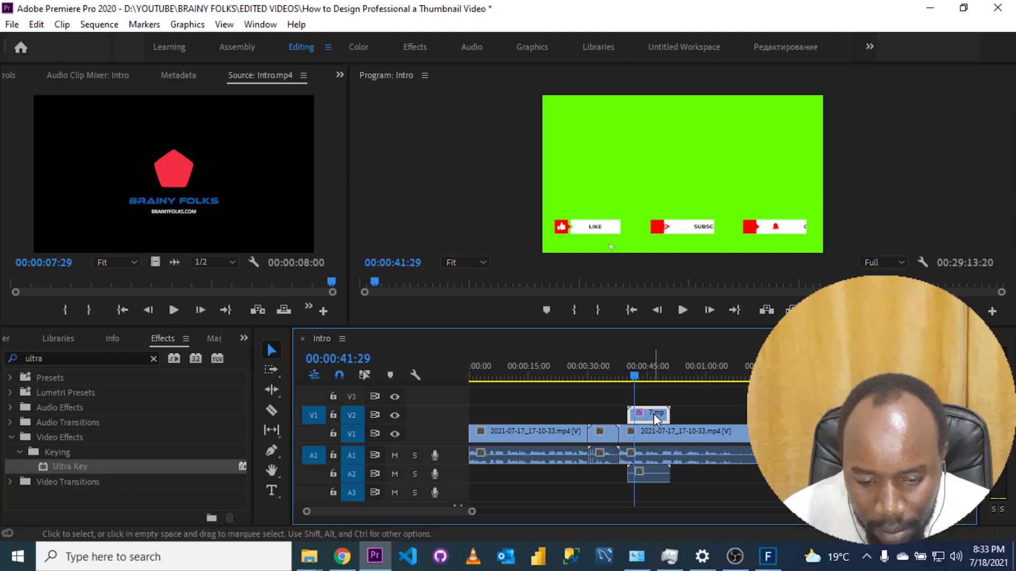
pyautogui.doubleClick(652, 413)
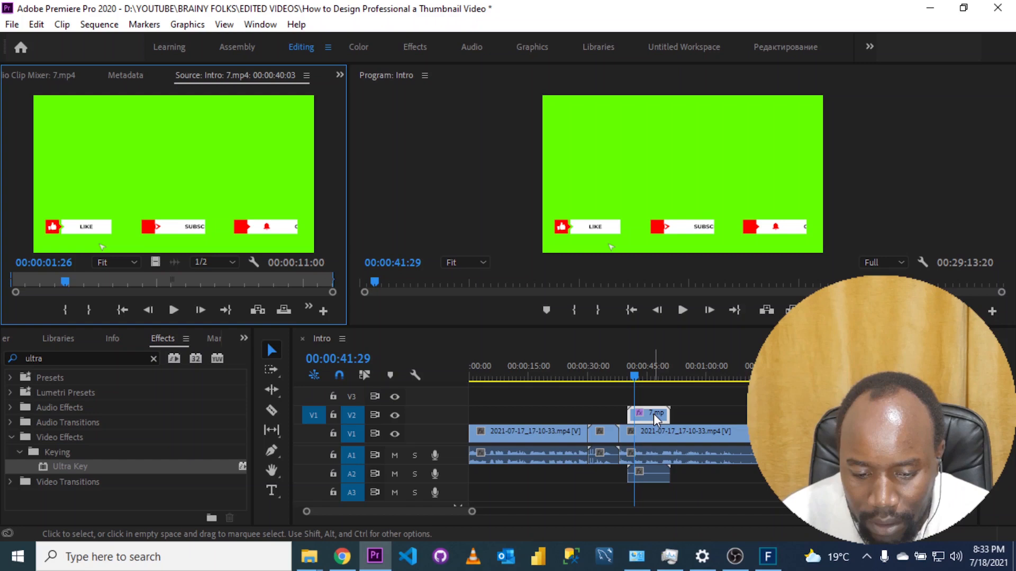
pyautogui.hotkey('shift', '5')
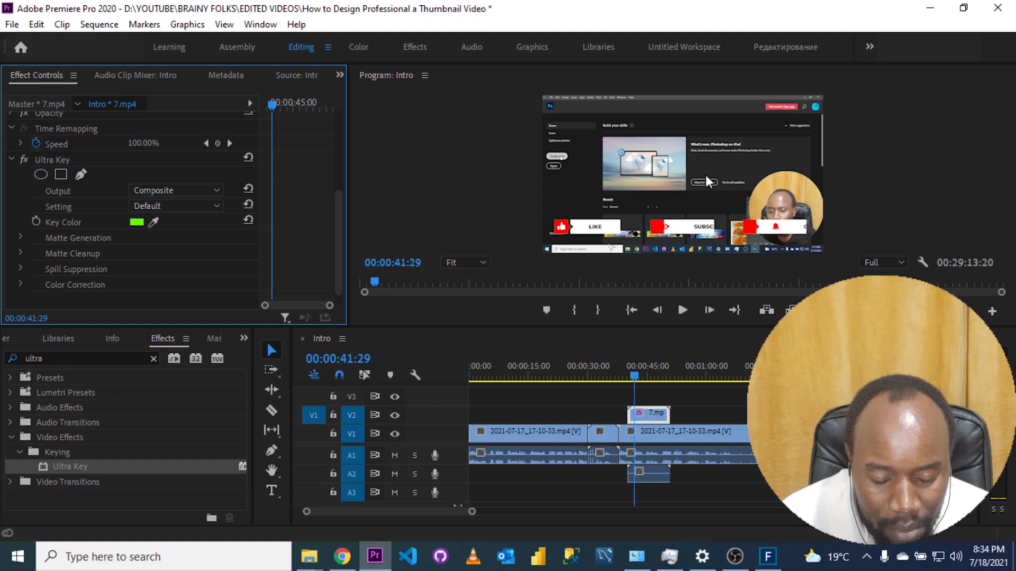
# - Set the playhead to the end of 7.mp4 at 00:00:51:00 and lock tracks V1, V3, A1 and A3
pyautogui.click(661, 377)
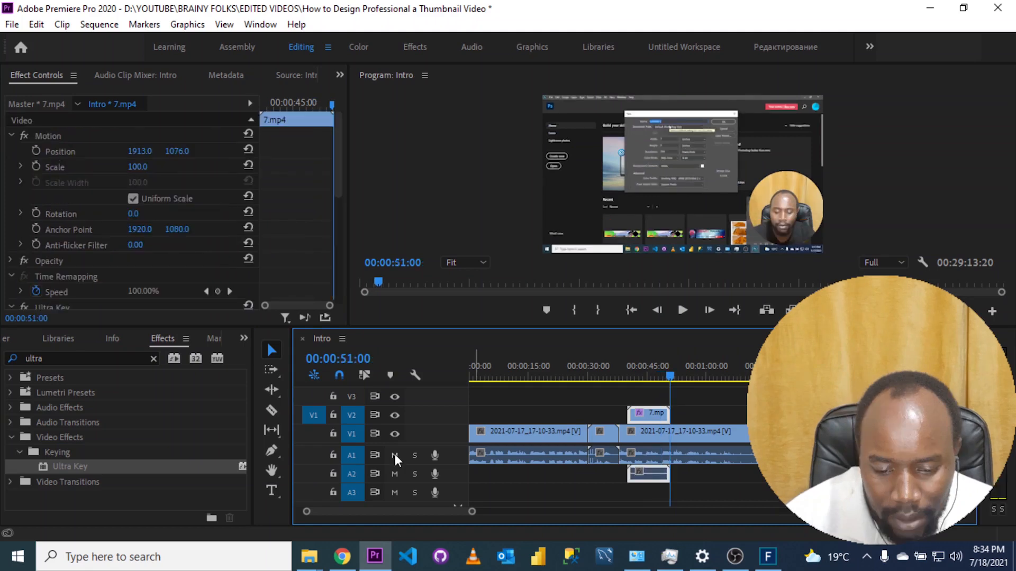
pyautogui.click(332, 434)
pyautogui.click(334, 456)
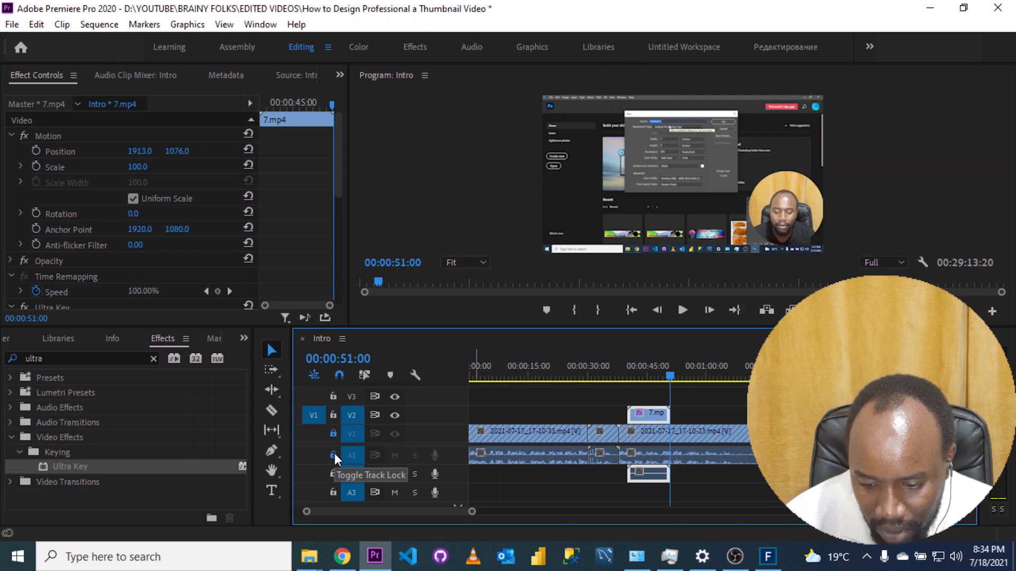
pyautogui.click(332, 493)
pyautogui.click(333, 396)
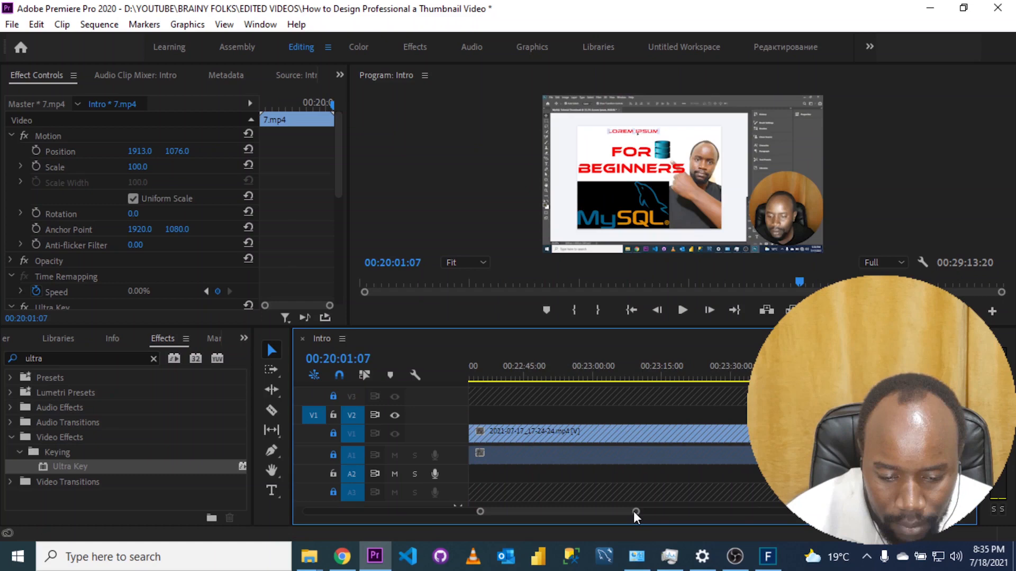
# - Place a copy of the keyed 7.mp4 on V2 ending at 00:27:35:14, and set the playhead to 00:28:44:12 near the outro's start
pyautogui.moveTo(635, 513); pyautogui.dragTo(667, 516)
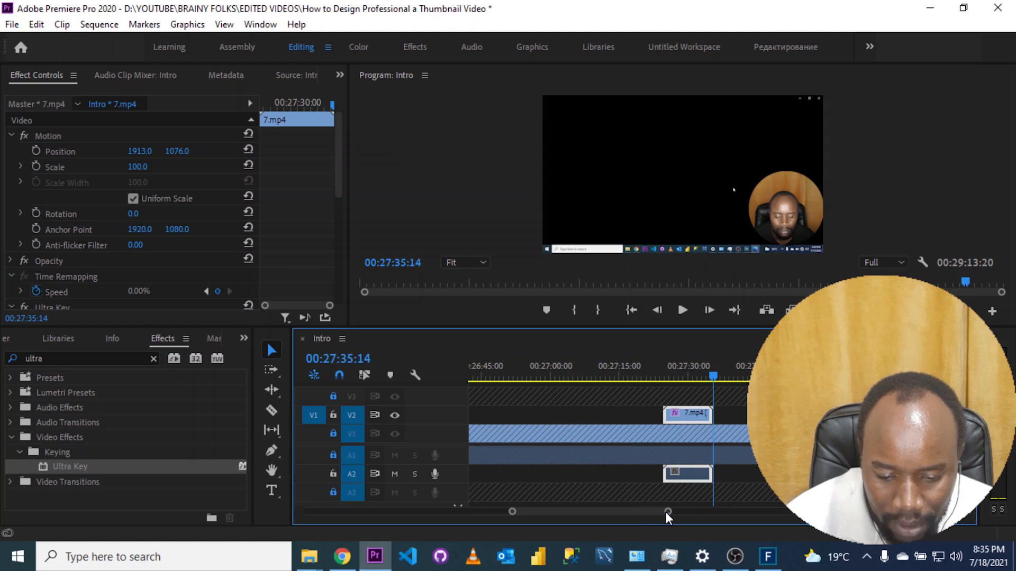
pyautogui.scroll(-4, 665, 512)
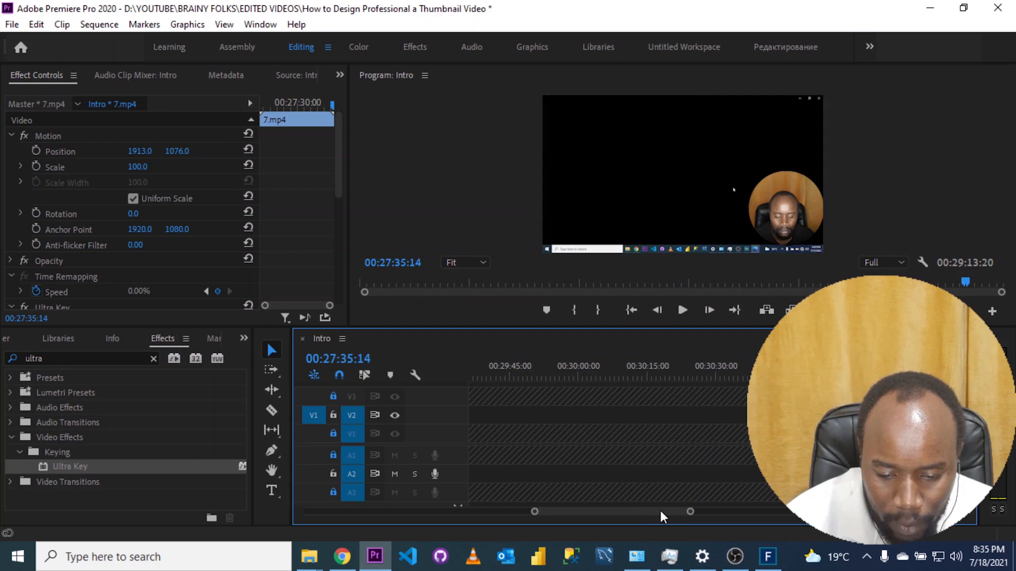
pyautogui.scroll(2, 660, 510)
pyautogui.click(629, 377)
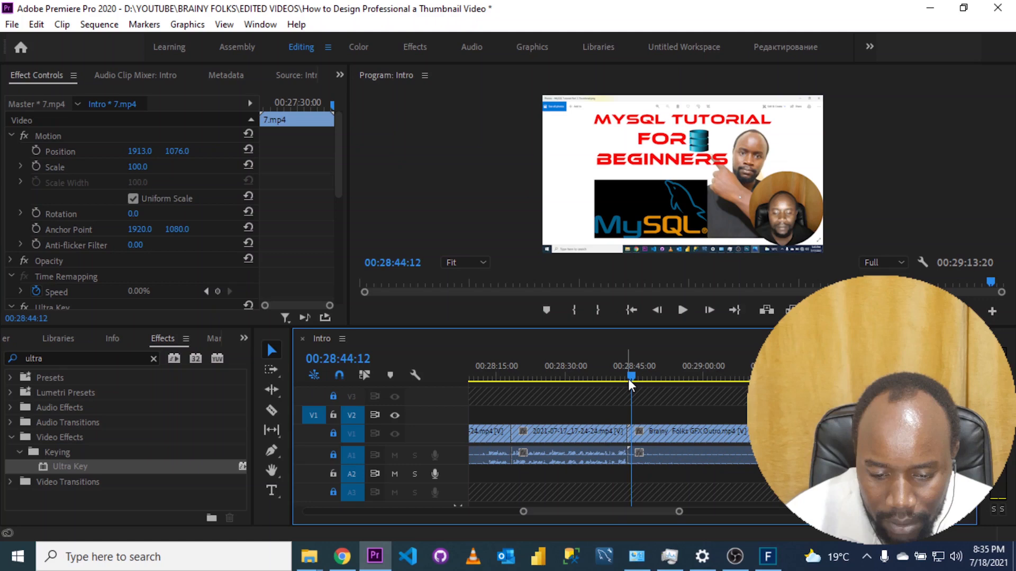
# - Place a copy of the keyed 7.mp4 over the early part of 2021-07-17_17-24-24.mp4, ending at 00:09:10:24
pyautogui.scroll(15, 622, 470)
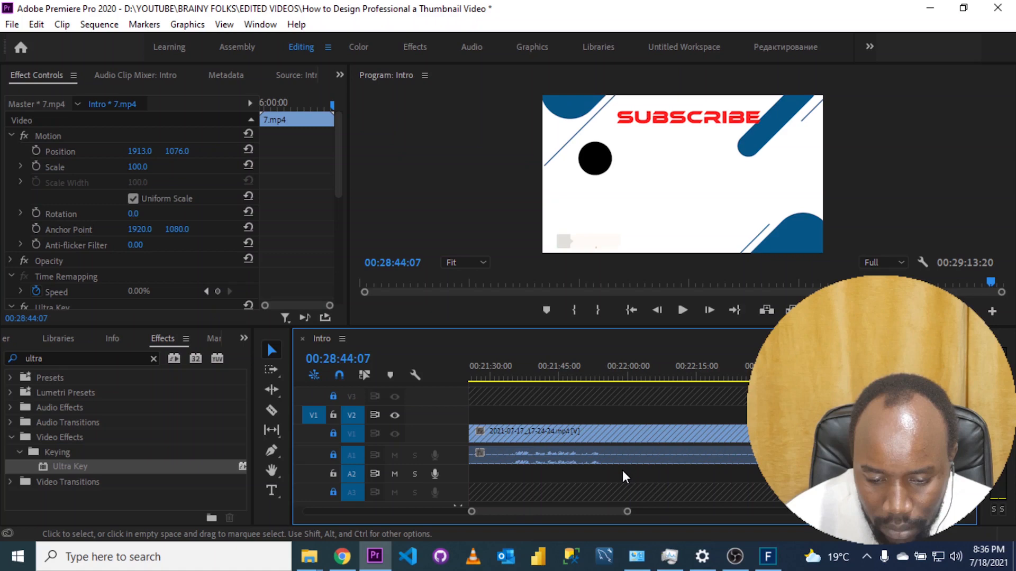
pyautogui.scroll(10, 622, 471)
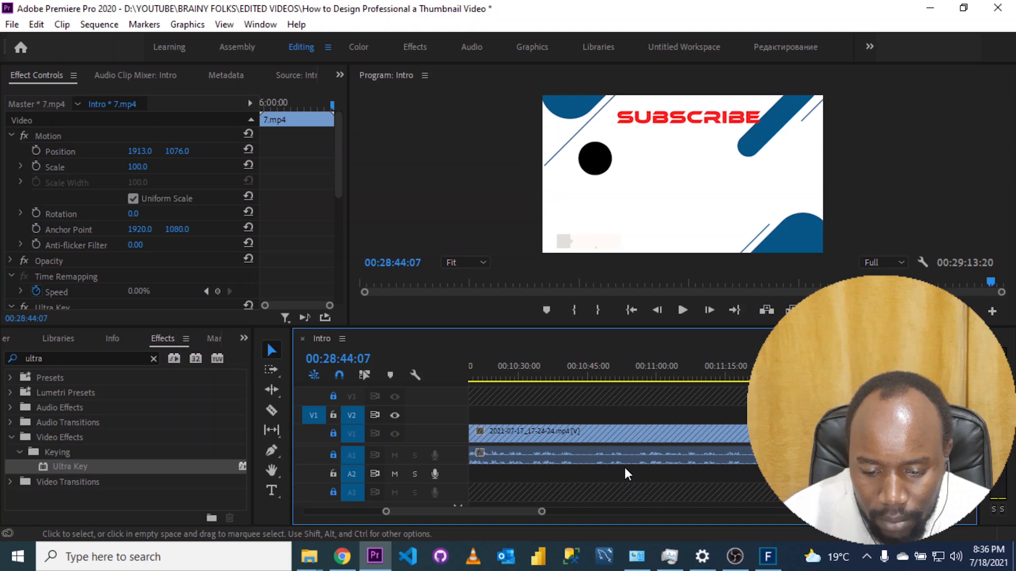
pyautogui.scroll(2, 624, 468)
pyautogui.click(681, 378)
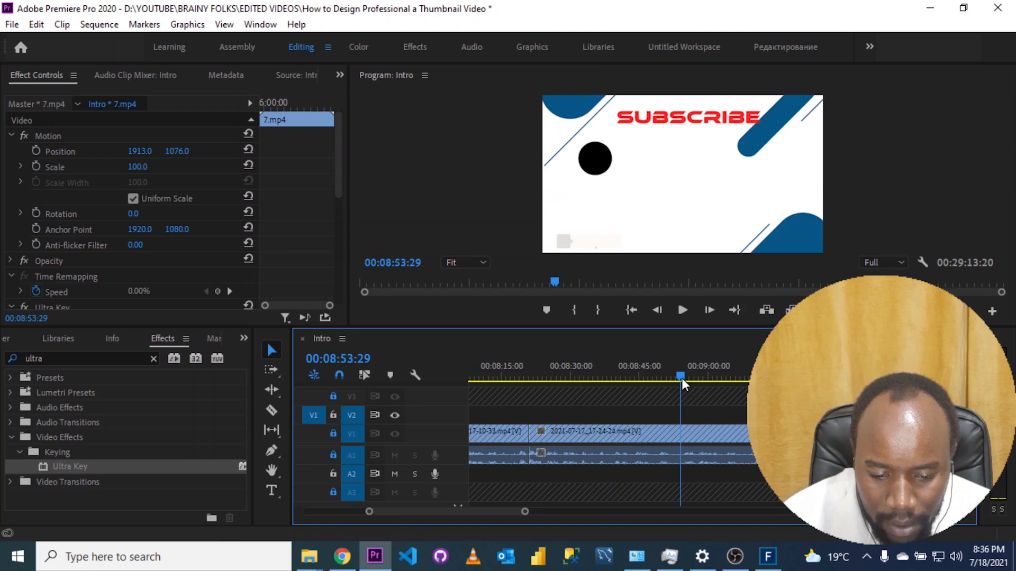
pyautogui.moveTo(681, 378); pyautogui.dragTo(707, 376)
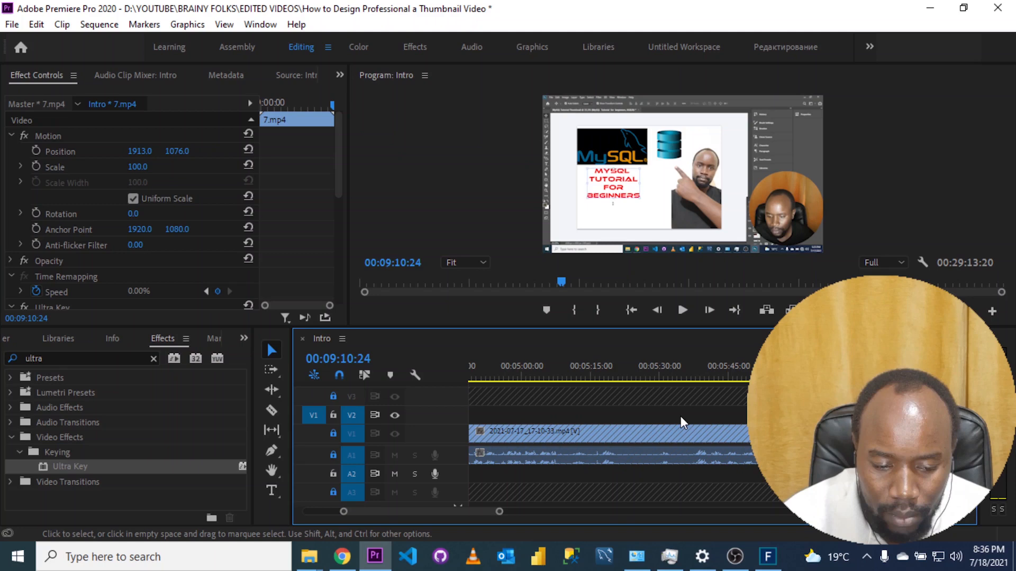
# - Return to the beginning of the sequence and save the project
pyautogui.scroll(5, 564, 446)
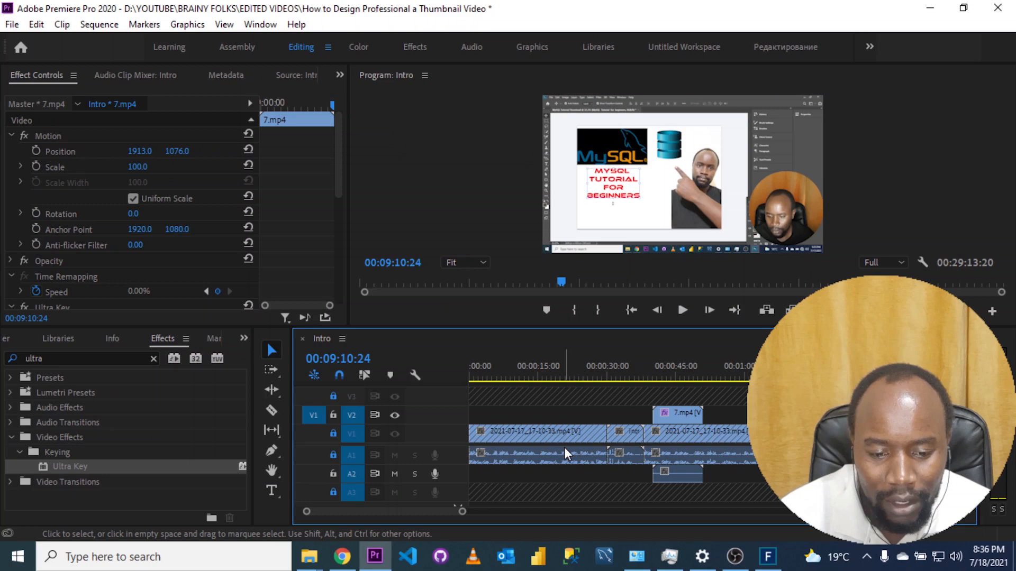
pyautogui.click(12, 24)
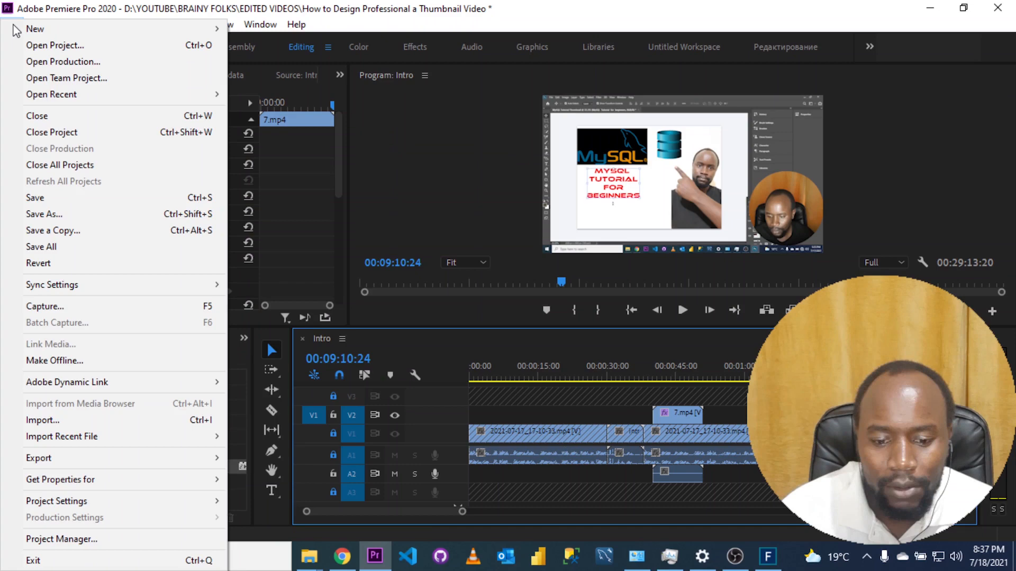
pyautogui.click(13, 24)
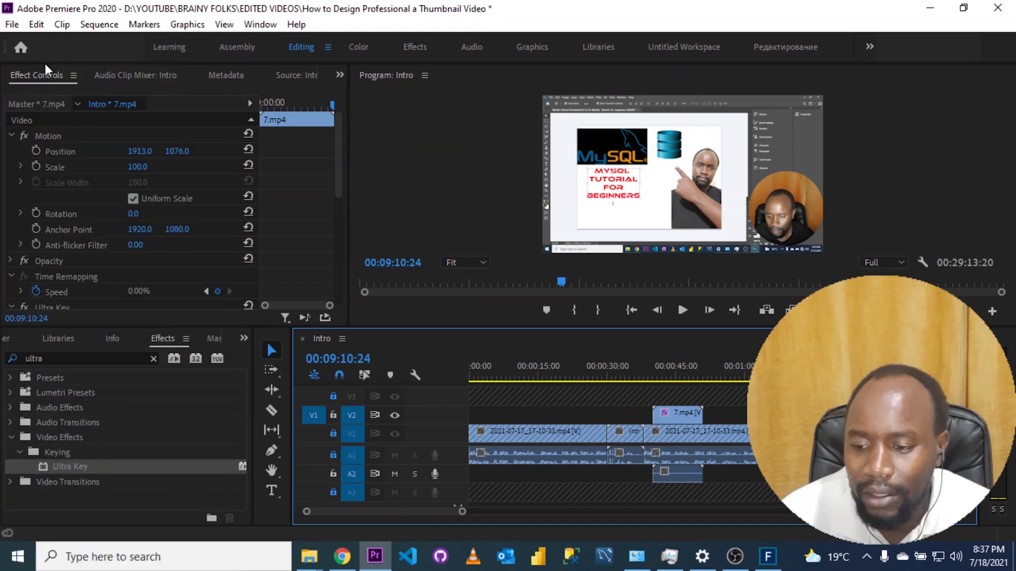
pyautogui.hotkey('ctrl', 's')
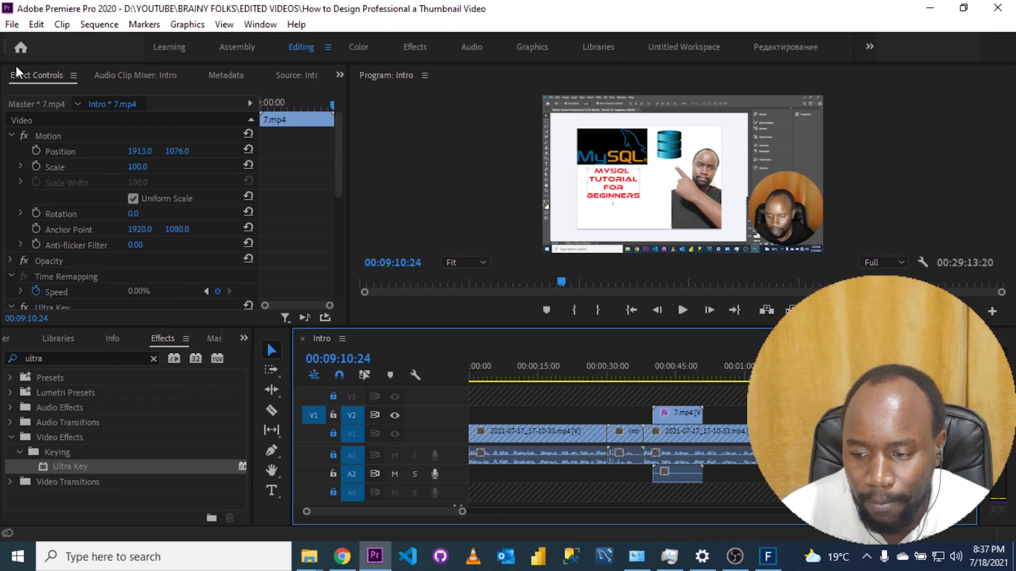
# - Open the sequence's media export settings, keep H.264 as the format and choose the YouTube 1080p Full HD preset
pyautogui.click(11, 25)
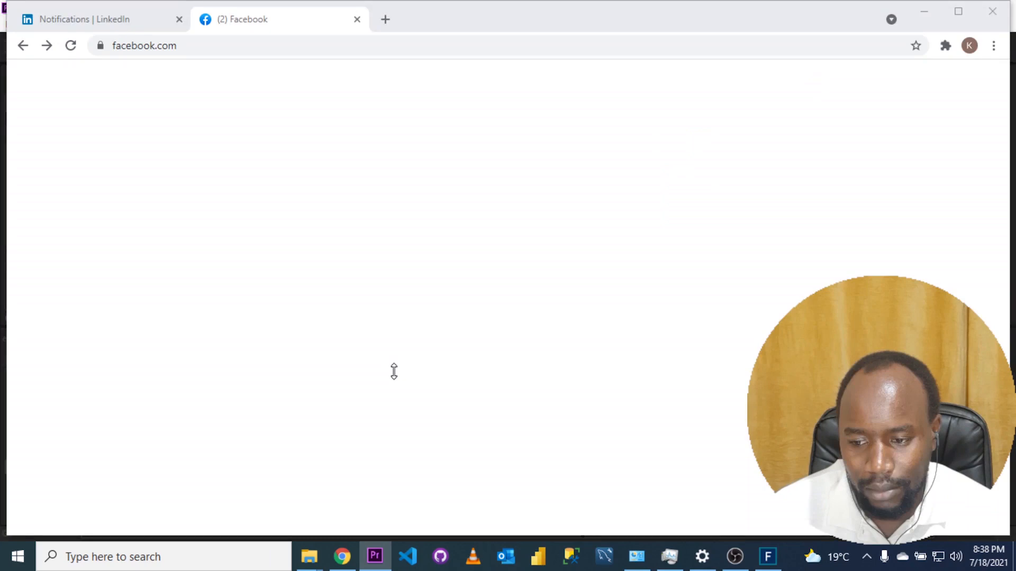
pyautogui.click(377, 559)
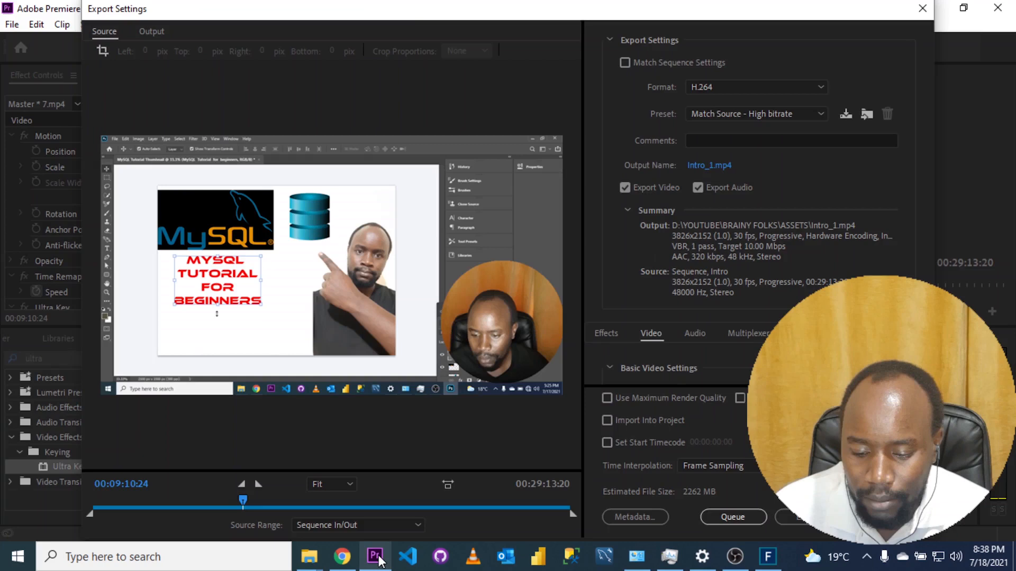
pyautogui.click(720, 86)
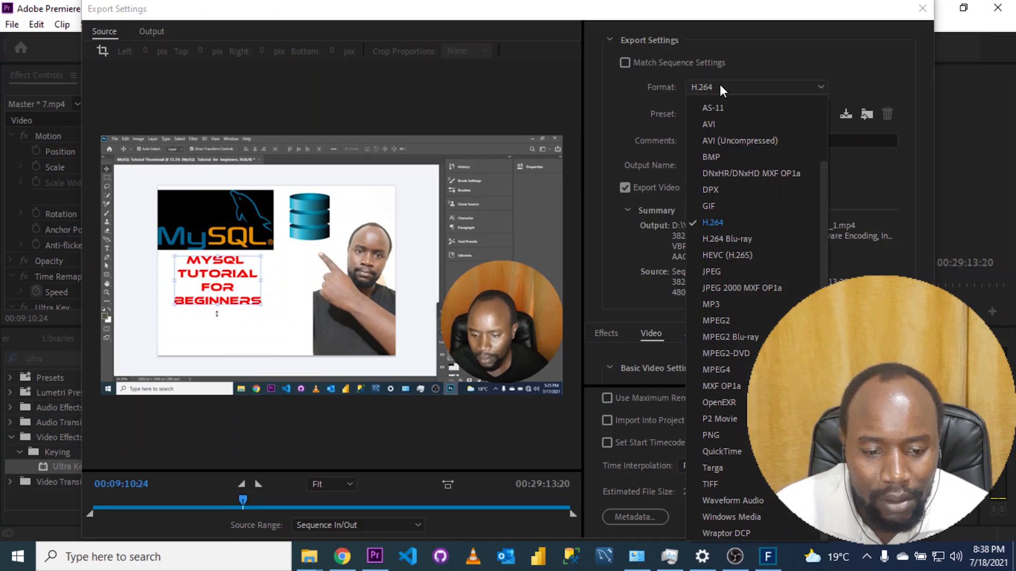
pyautogui.click(720, 86)
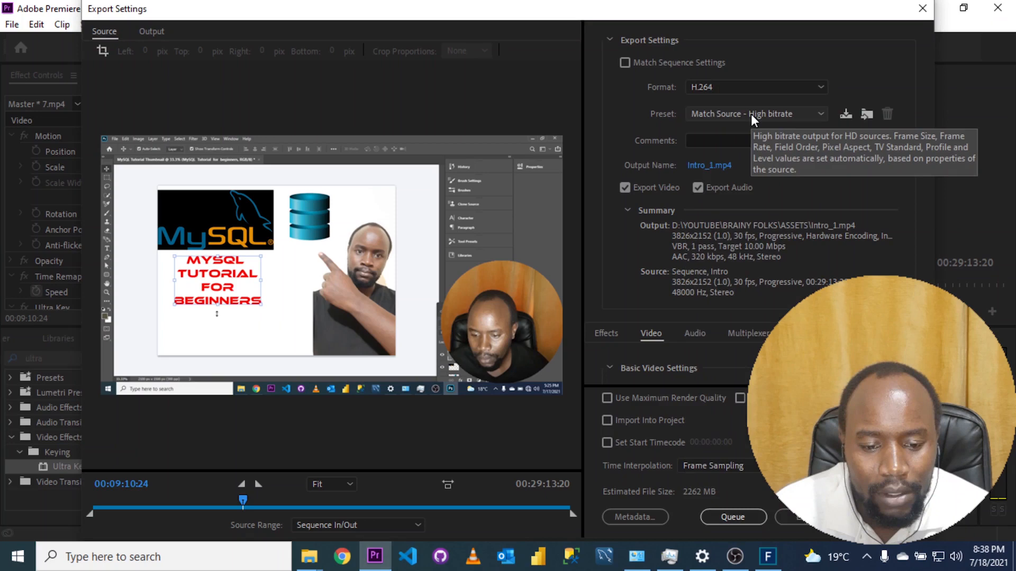
pyautogui.click(751, 114)
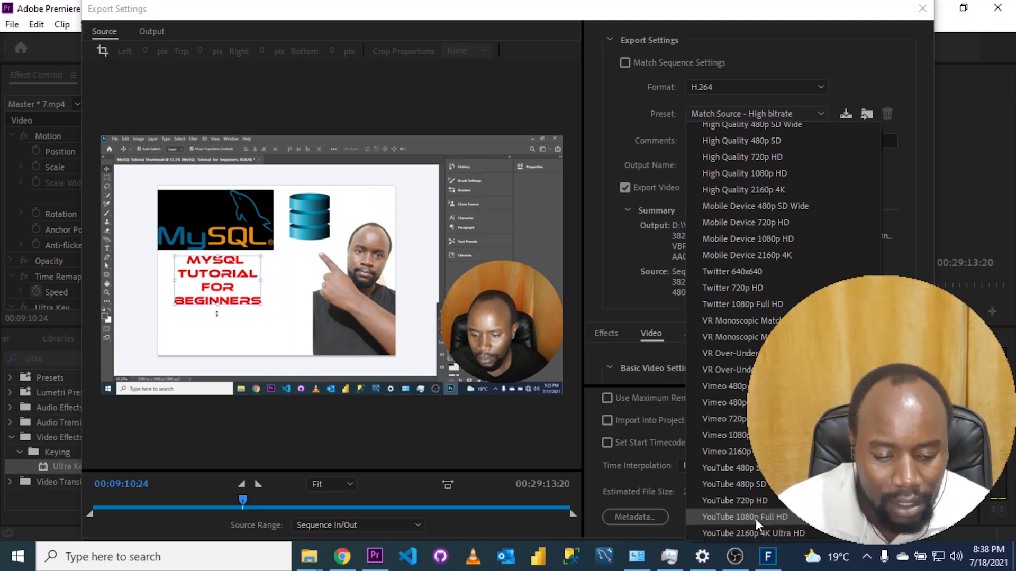
pyautogui.click(755, 519)
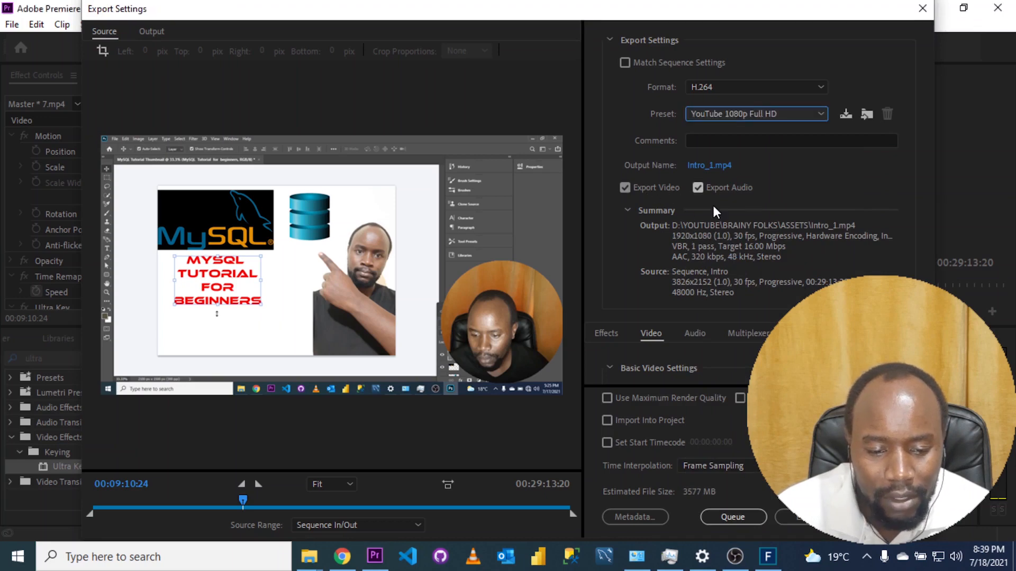
# - Open the export's output file location and choose the EDITED VIDEOS folder inside BRAINY FOLKS as the destination
pyautogui.click(703, 166)
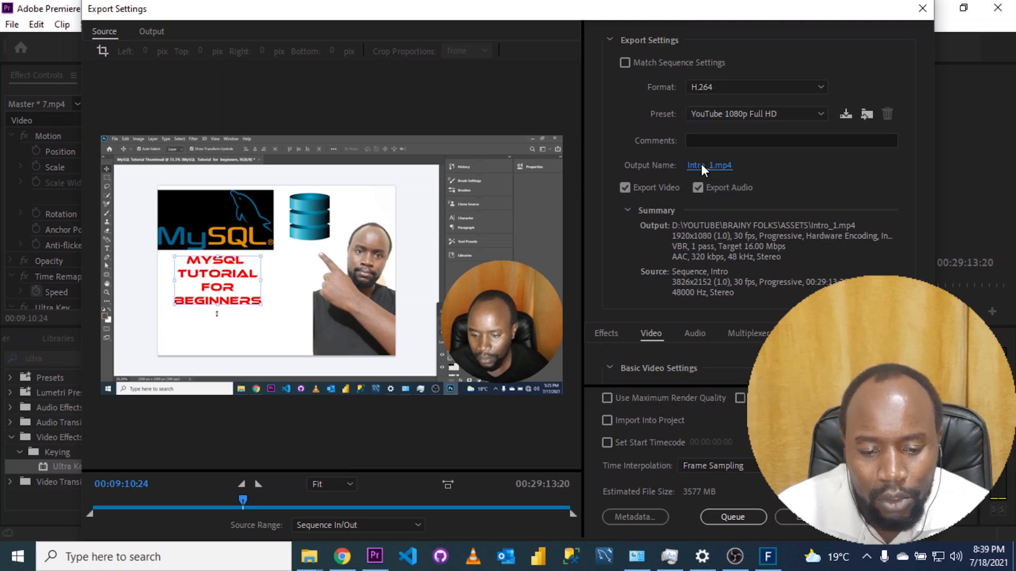
pyautogui.click(701, 164)
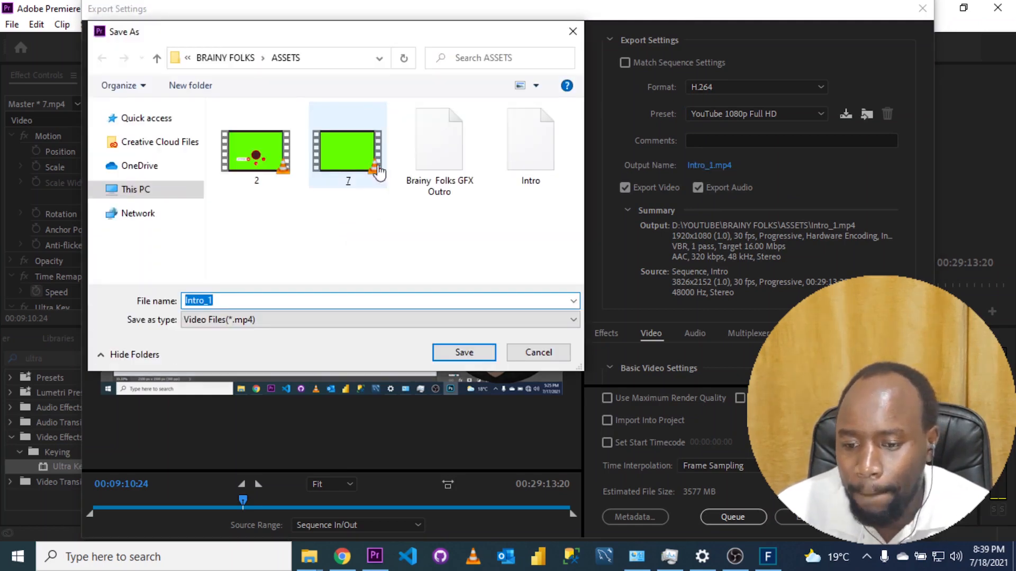
pyautogui.click(236, 58)
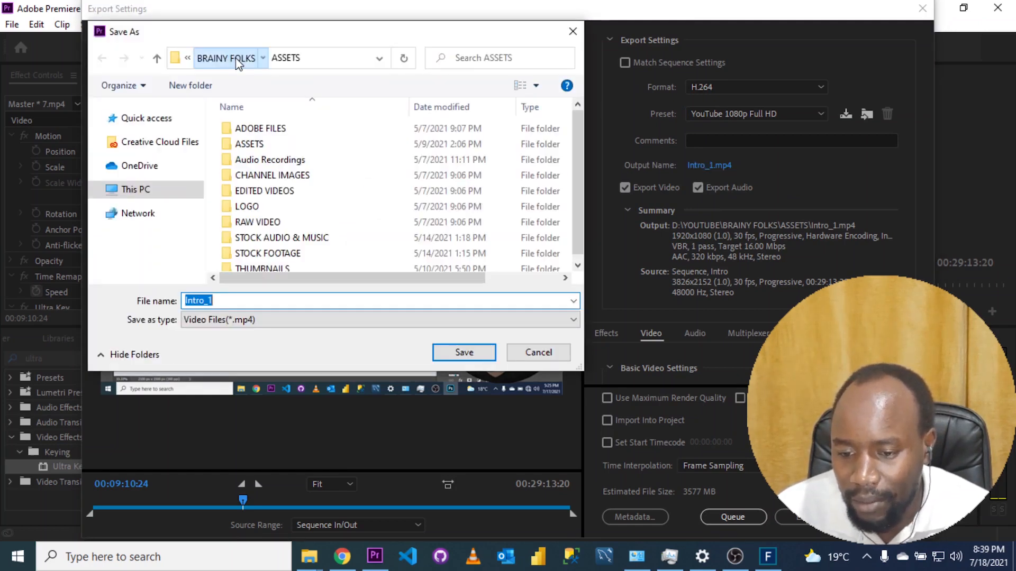
pyautogui.doubleClick(264, 192)
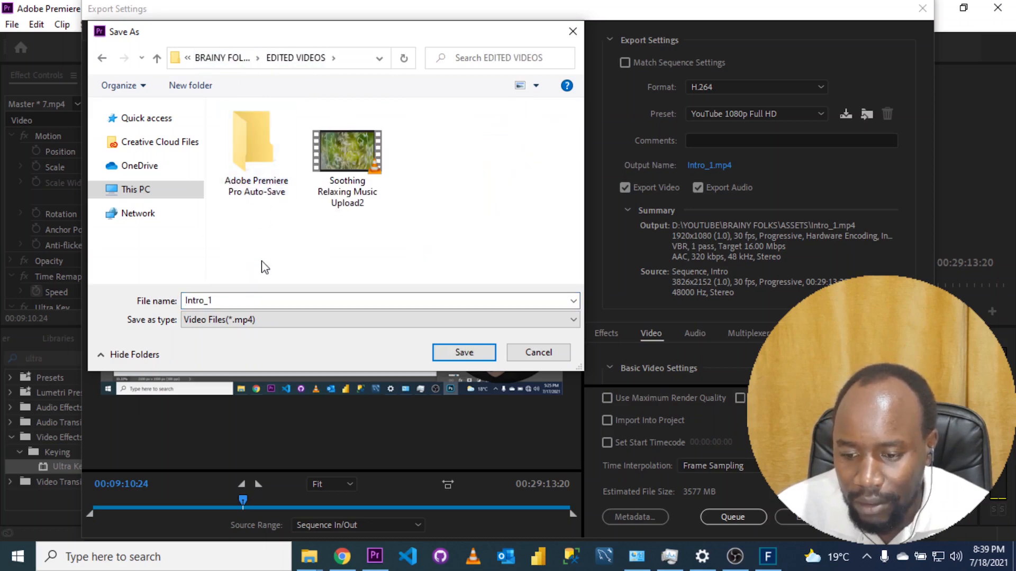
# - Name the output file "How to Edit Youtube Videos Using Adobe Premiere Pro 2020" and save that name as an MP4 video
pyautogui.doubleClick(258, 300)
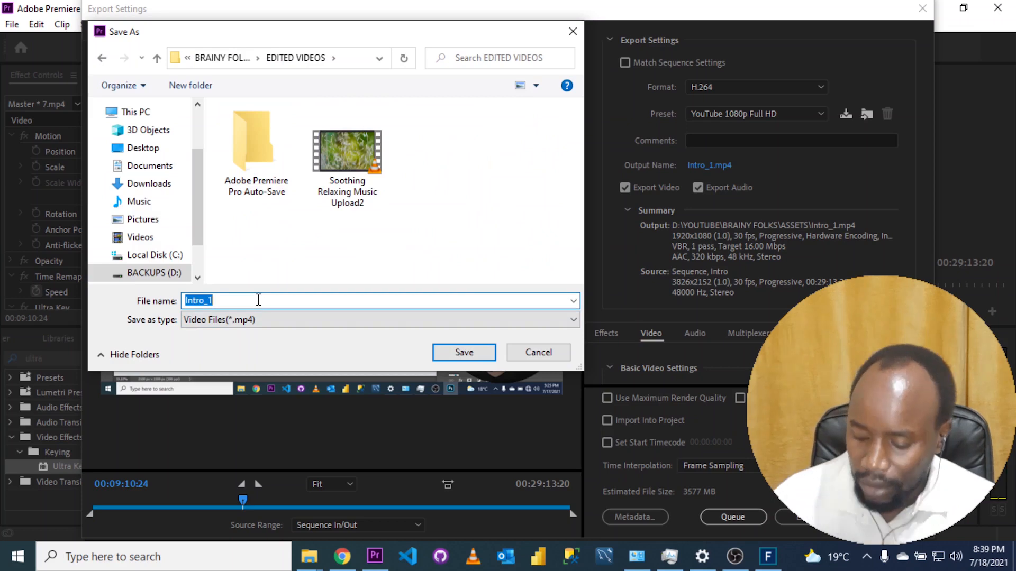
pyautogui.write('How to ')
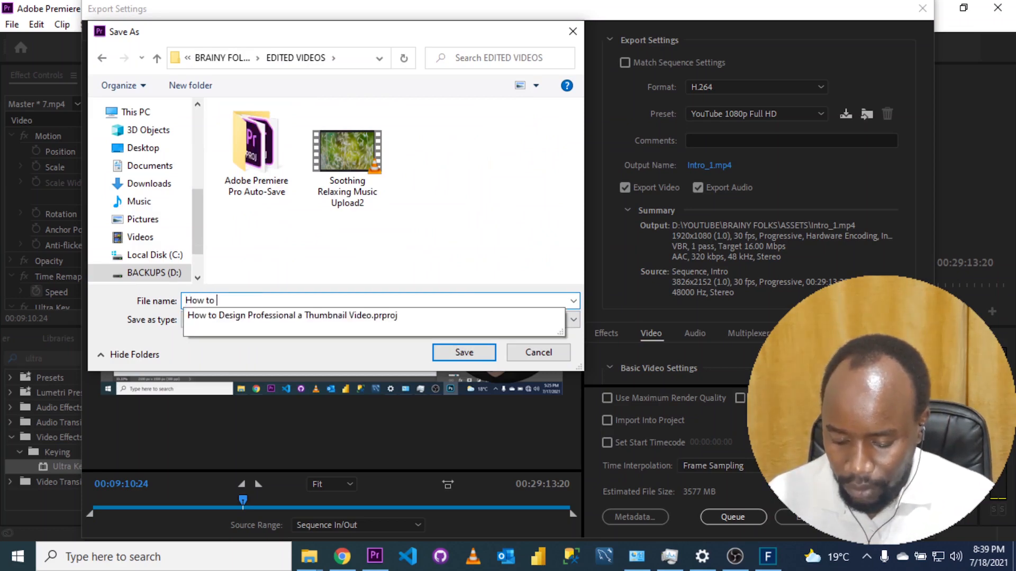
pyautogui.write('Edit Y')
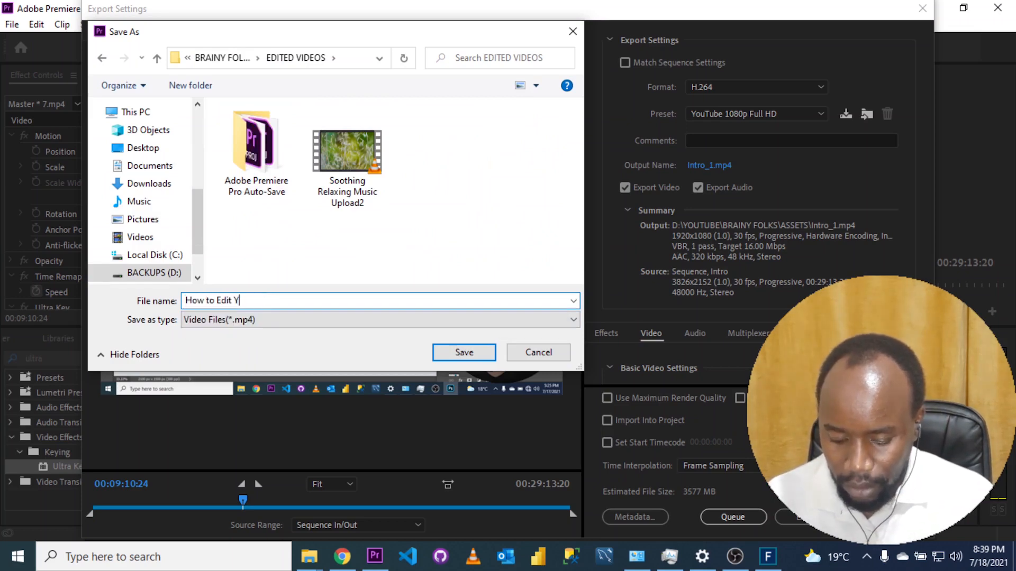
pyautogui.write('outube ')
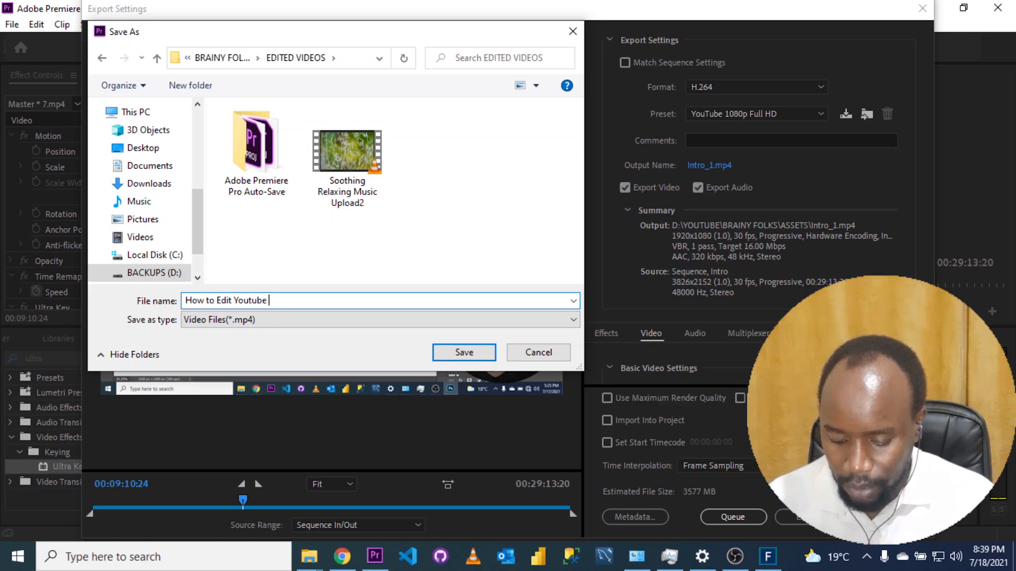
pyautogui.write('Videos U')
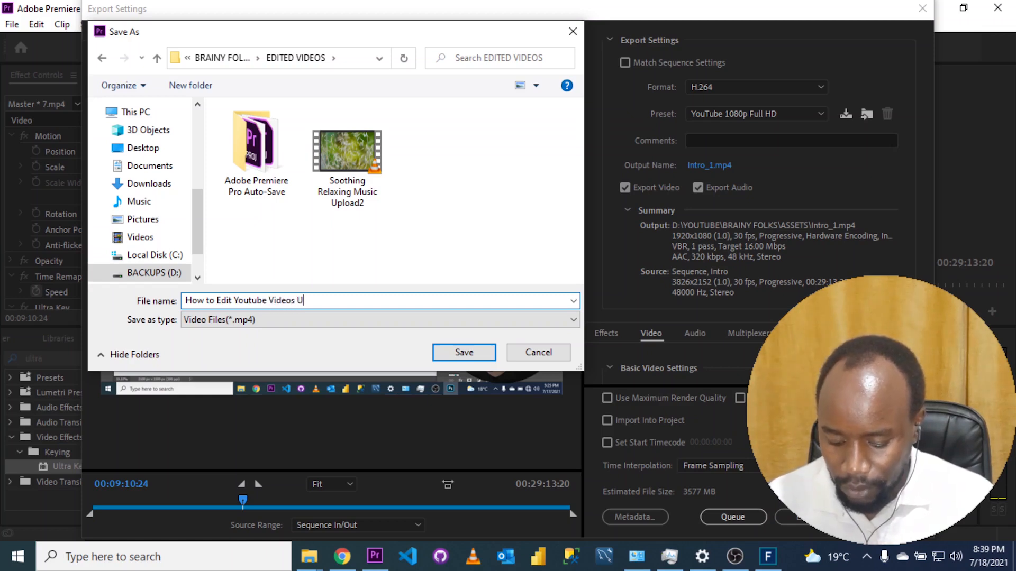
pyautogui.write('sing Ad')
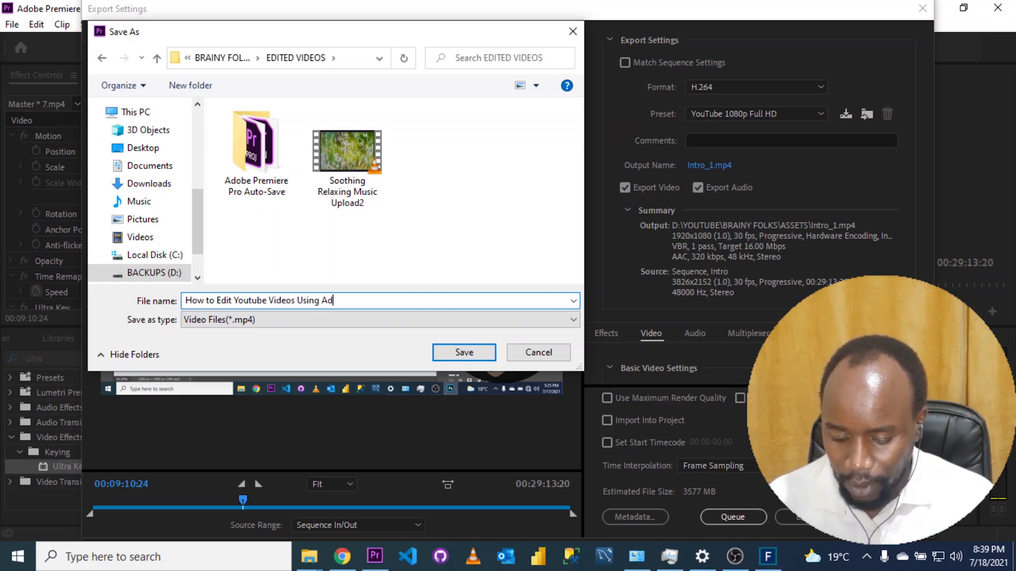
pyautogui.write('obe Pr')
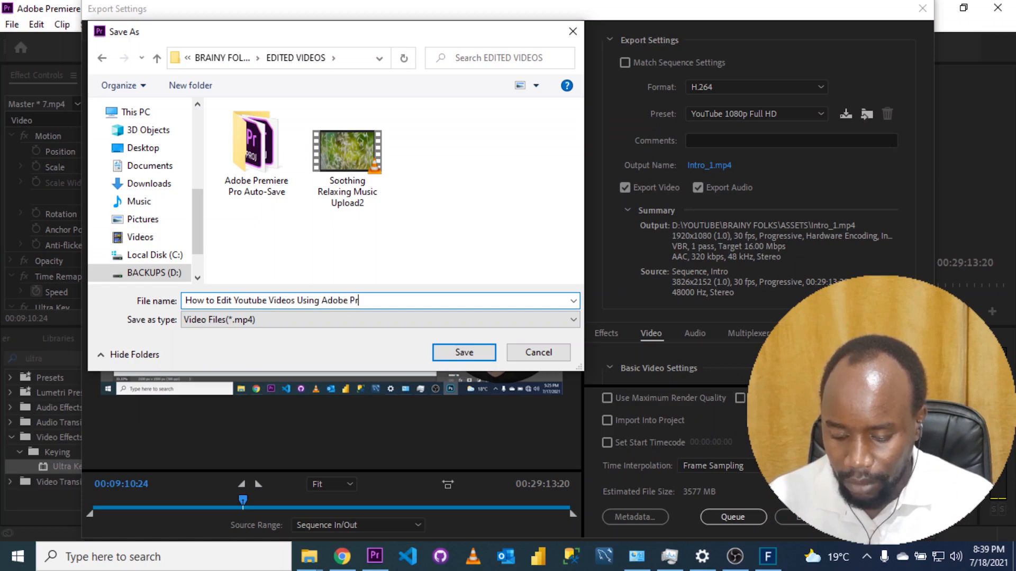
pyautogui.write('emiere ')
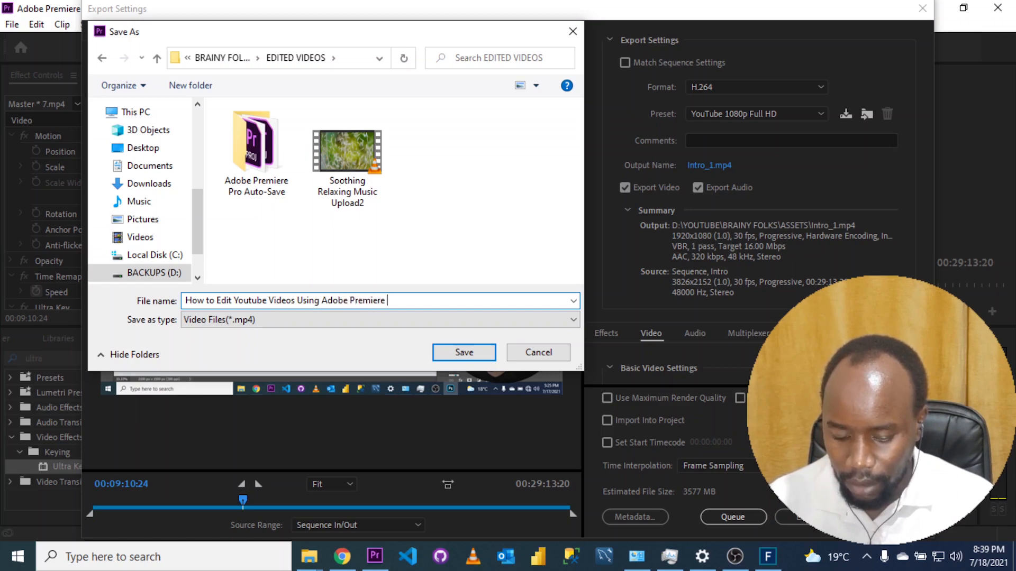
pyautogui.write('Pro')
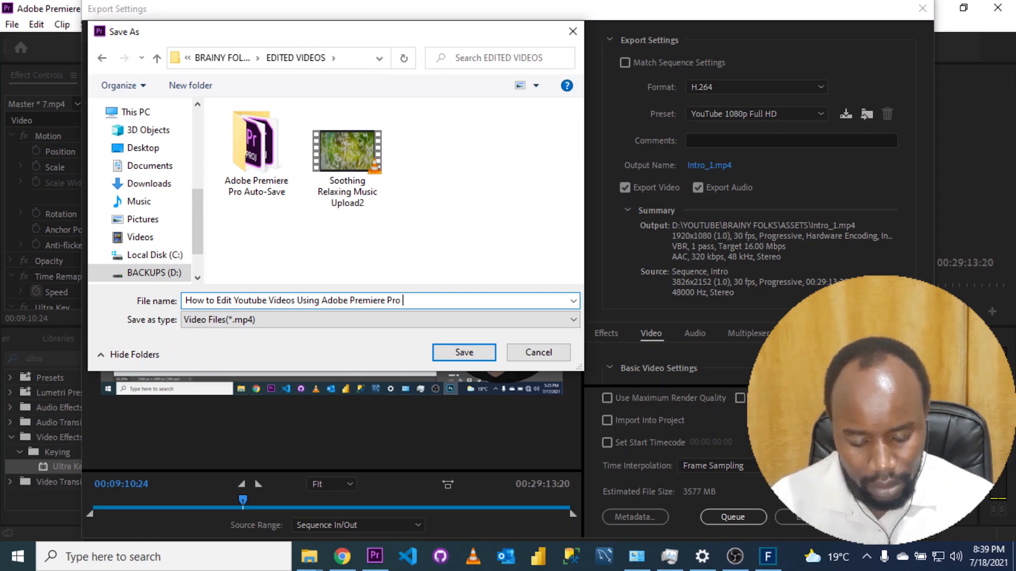
pyautogui.write(' 2020')
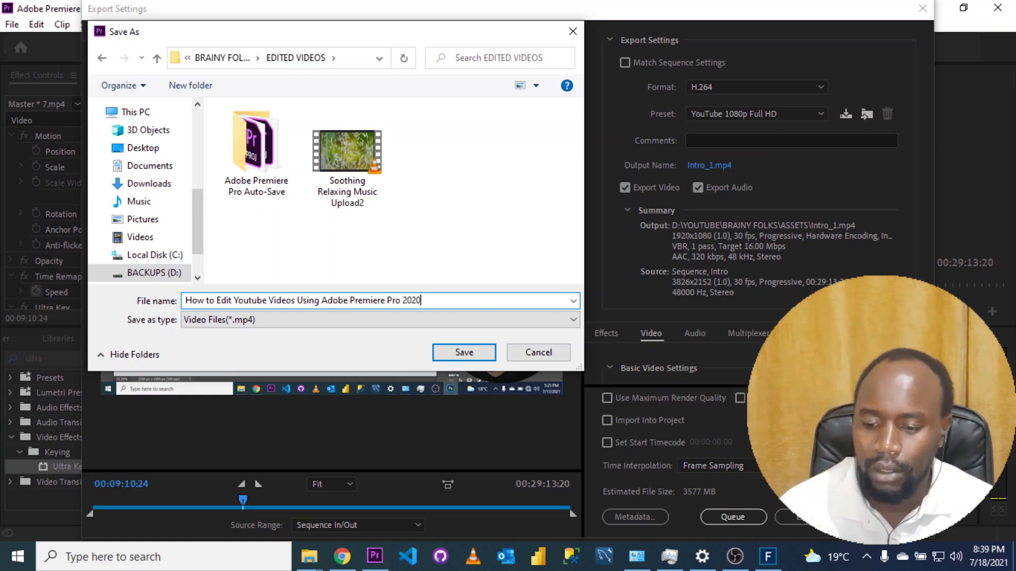
pyautogui.click(467, 353)
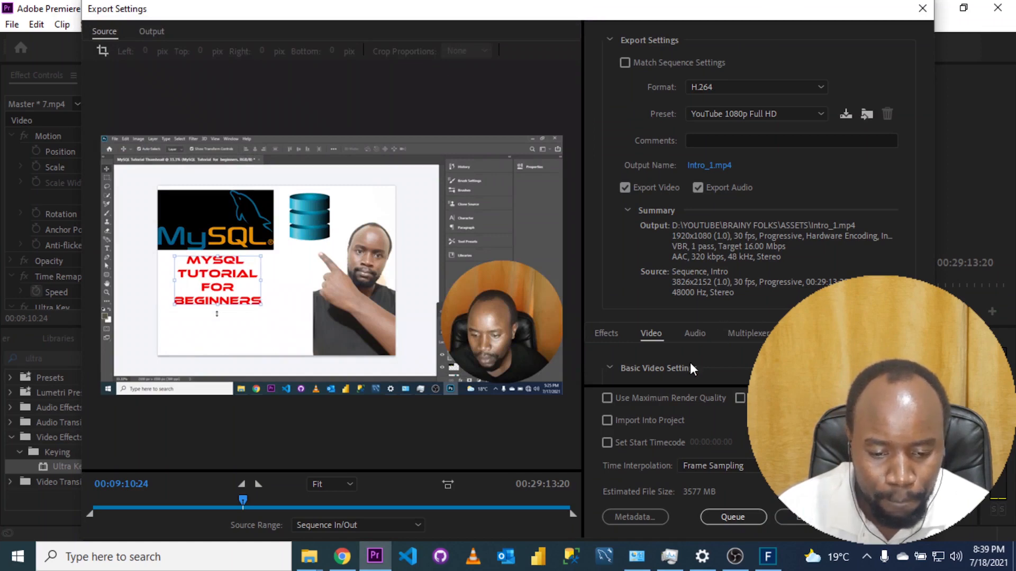
# - Enable Use Maximum Render Quality and set the video's target bitrate to 8 Mbps
pyautogui.click(655, 399)
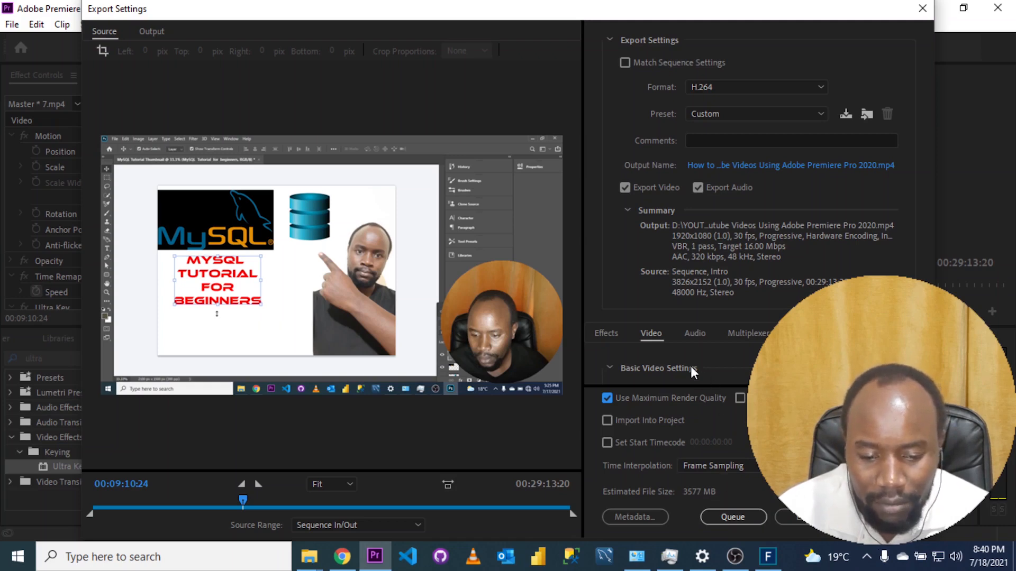
pyautogui.scroll(-5, 688, 364)
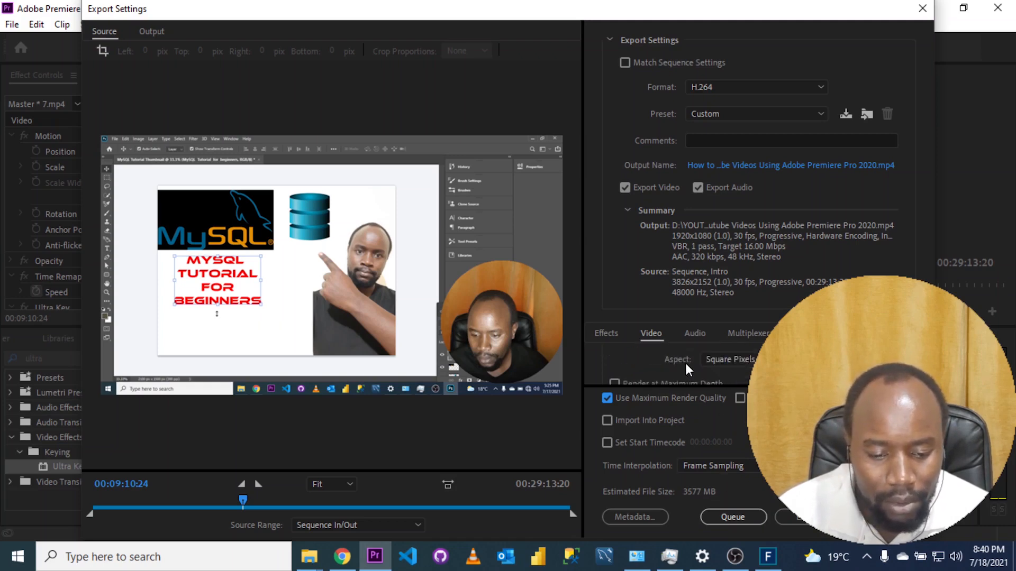
pyautogui.scroll(-6, 685, 363)
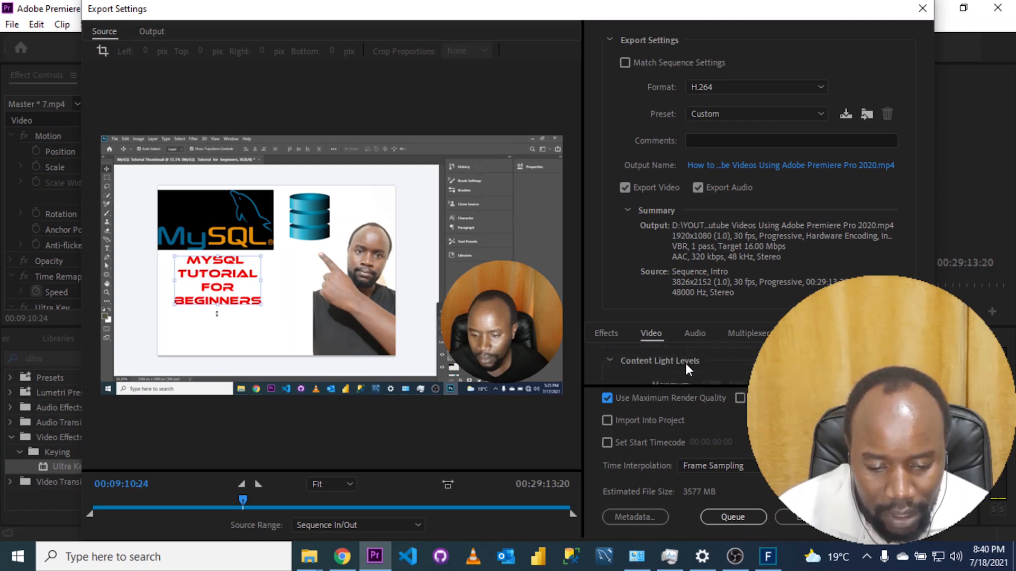
pyautogui.scroll(-6, 685, 363)
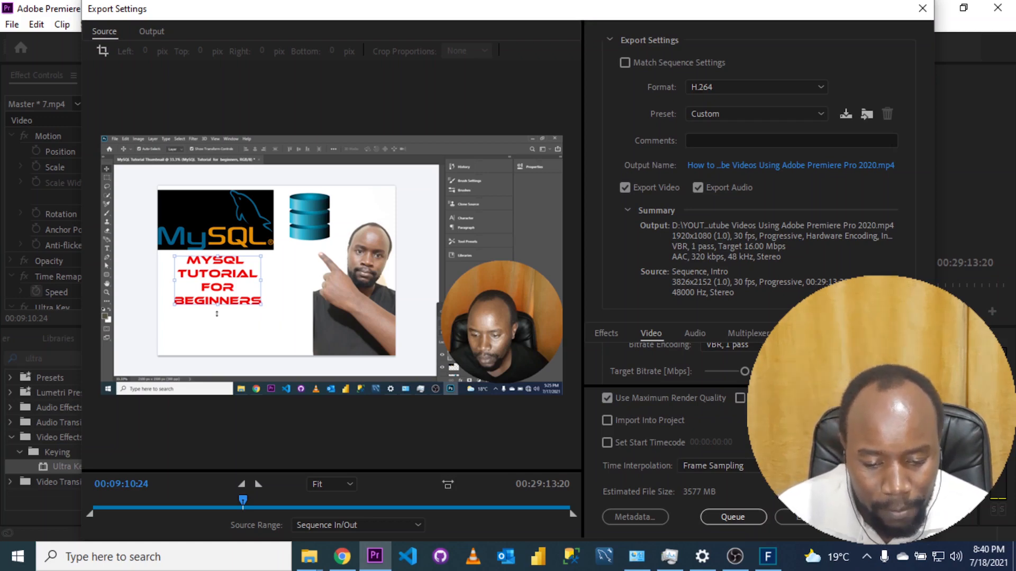
pyautogui.press('Return')
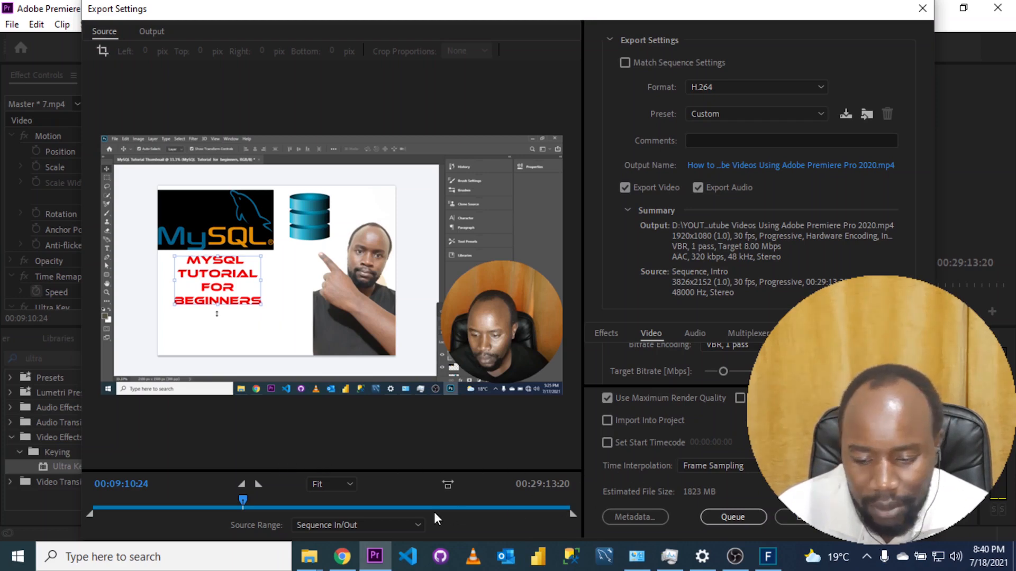
# - Set the source range to Entire Sequence and start the export
pyautogui.click(381, 528)
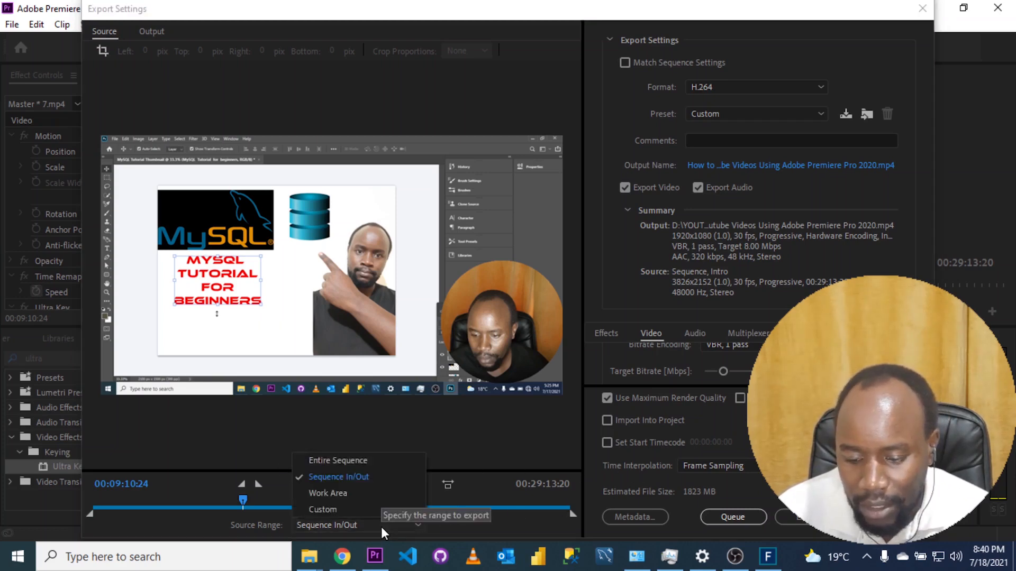
pyautogui.click(339, 462)
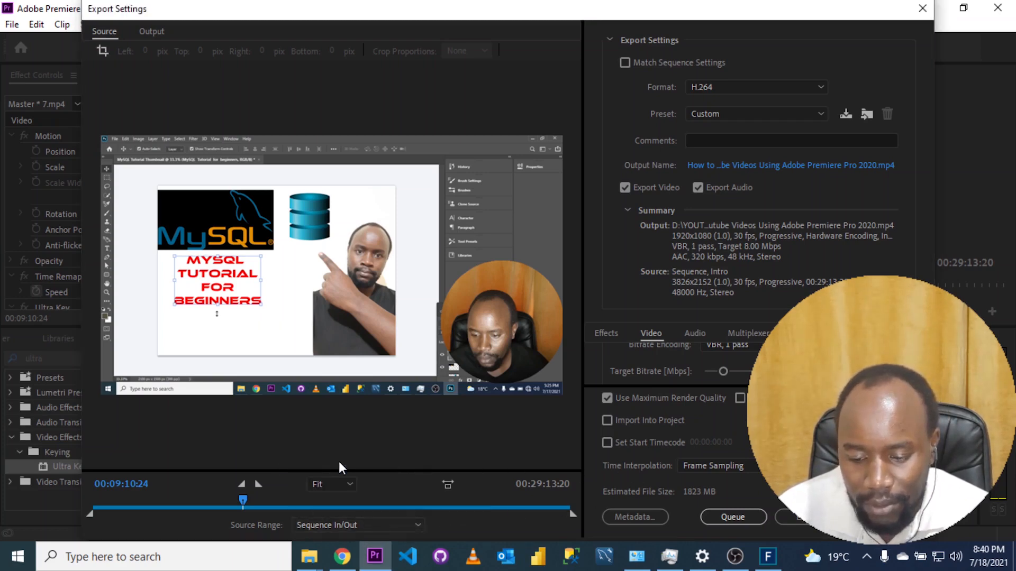
pyautogui.click(805, 524)
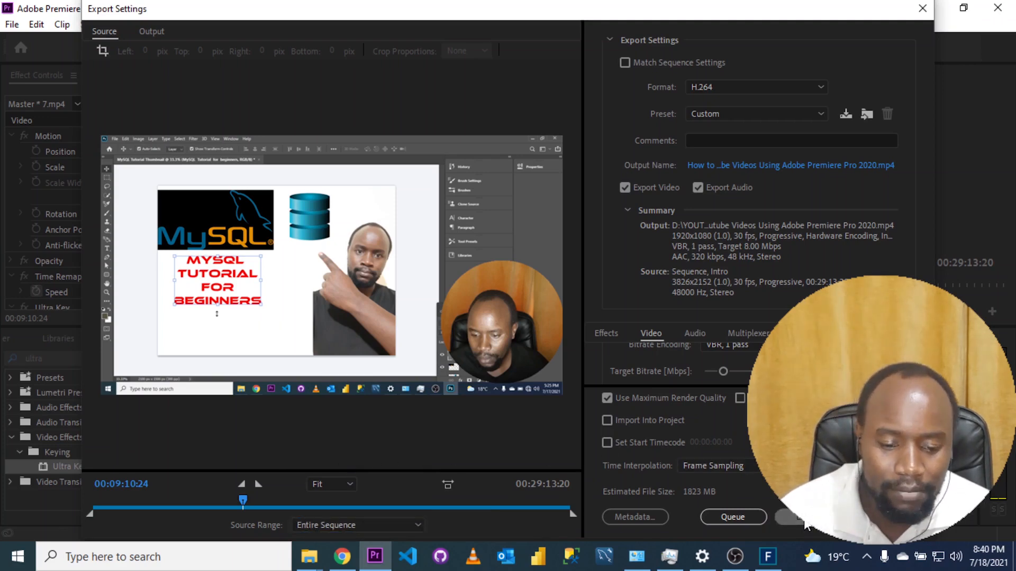